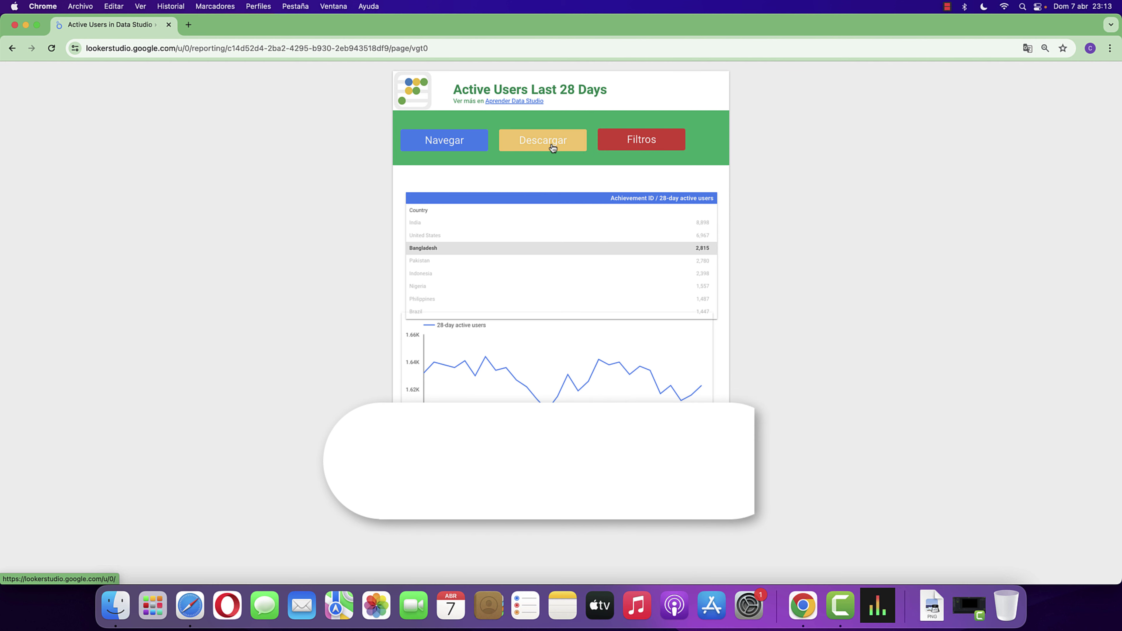
Check the report's share link, then clear the Bangladesh cross-filter on the table
click(552, 147)
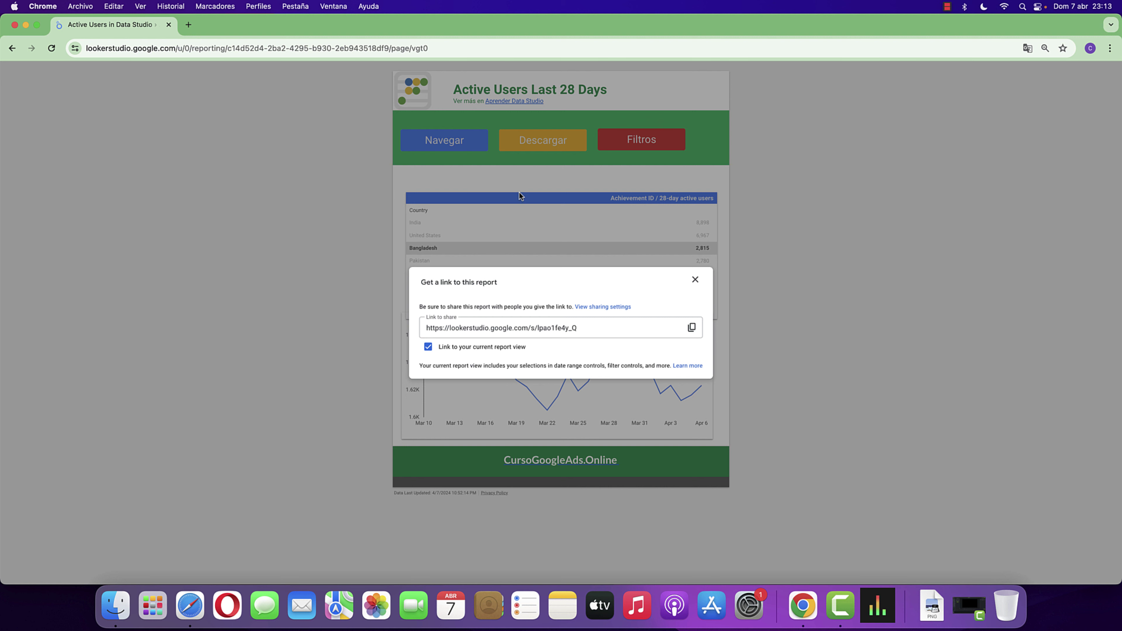
click(520, 196)
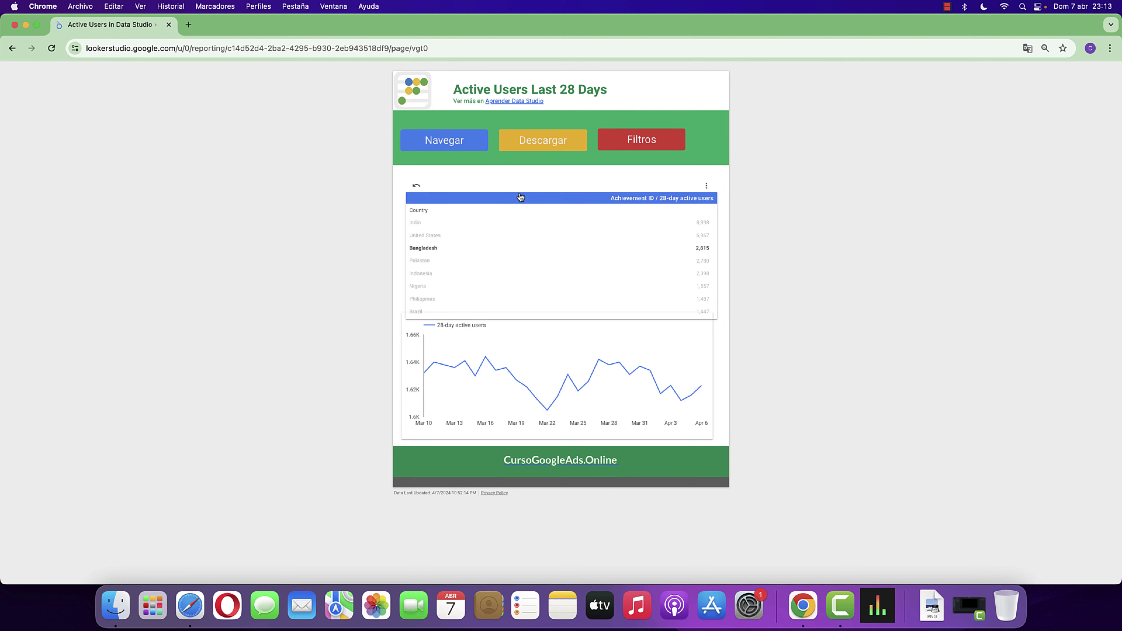
click(639, 146)
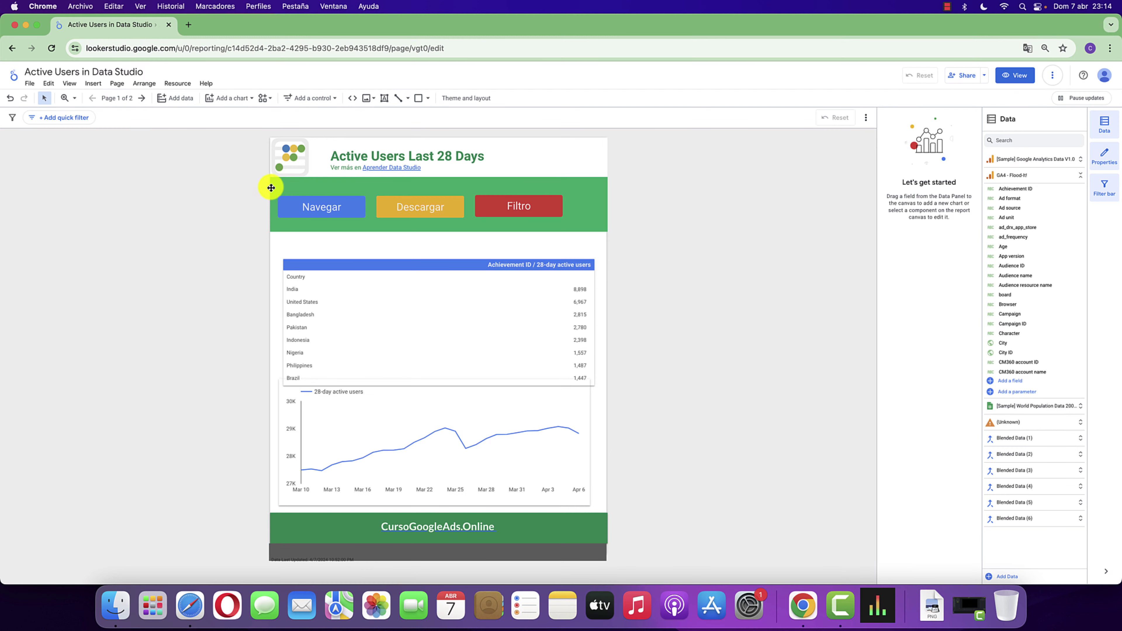
Move the green banner aside, delete the Navegar, Descargar and Filtro buttons, then restore the banner
drag(271, 188, 620, 223)
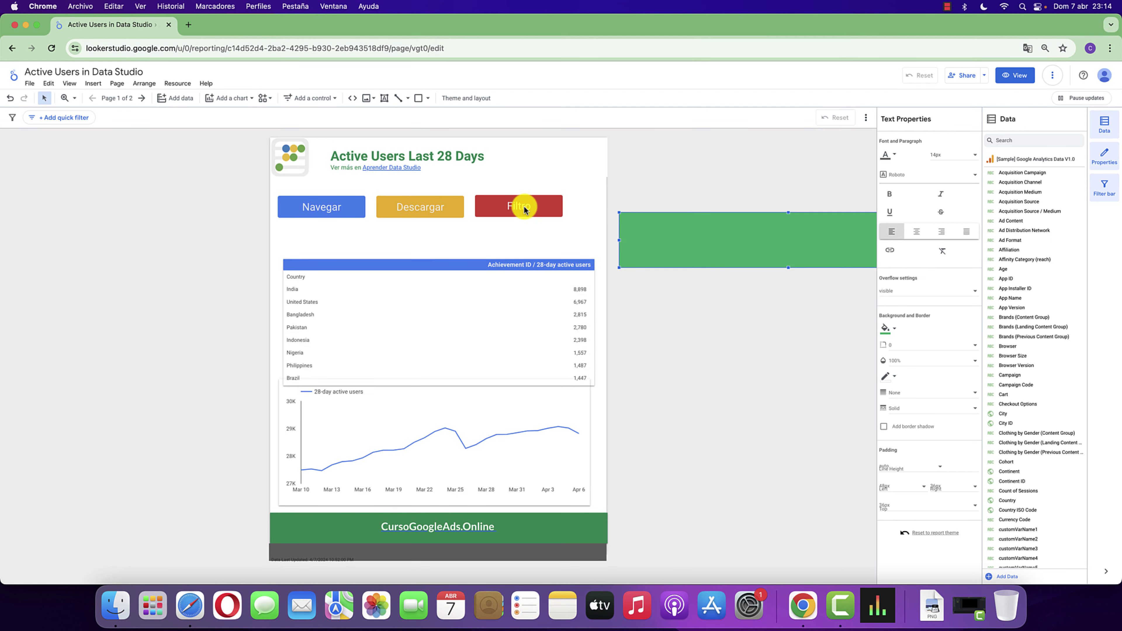
mouse_move(243, 188)
mouse_down()
mouse_move(604, 235)
mouse_move(336, 215)
mouse_up()
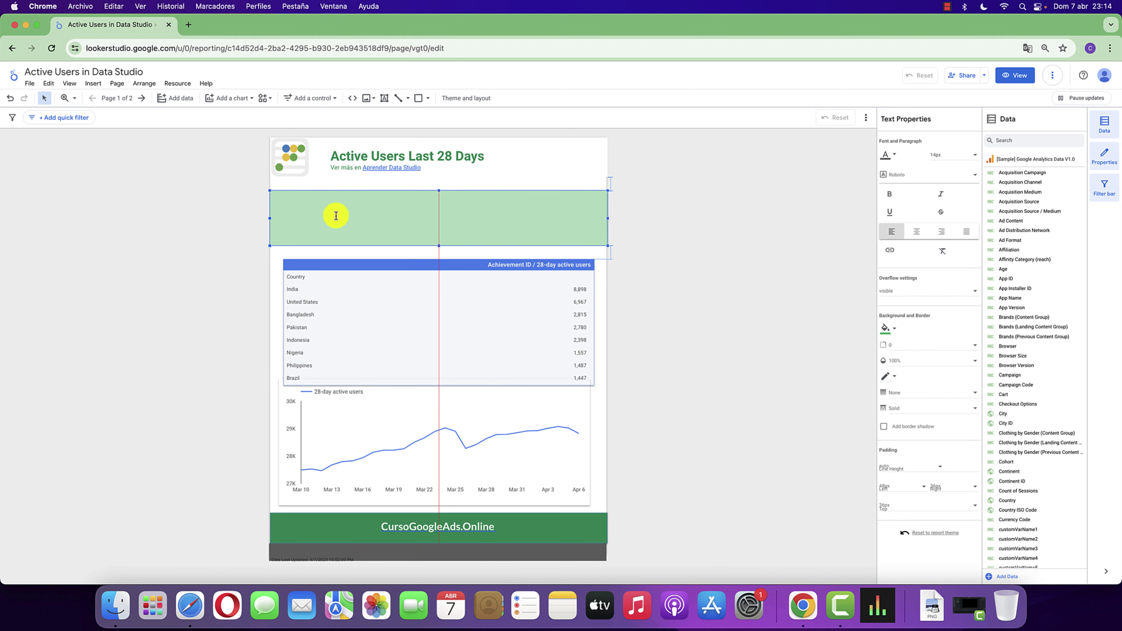
click(640, 222)
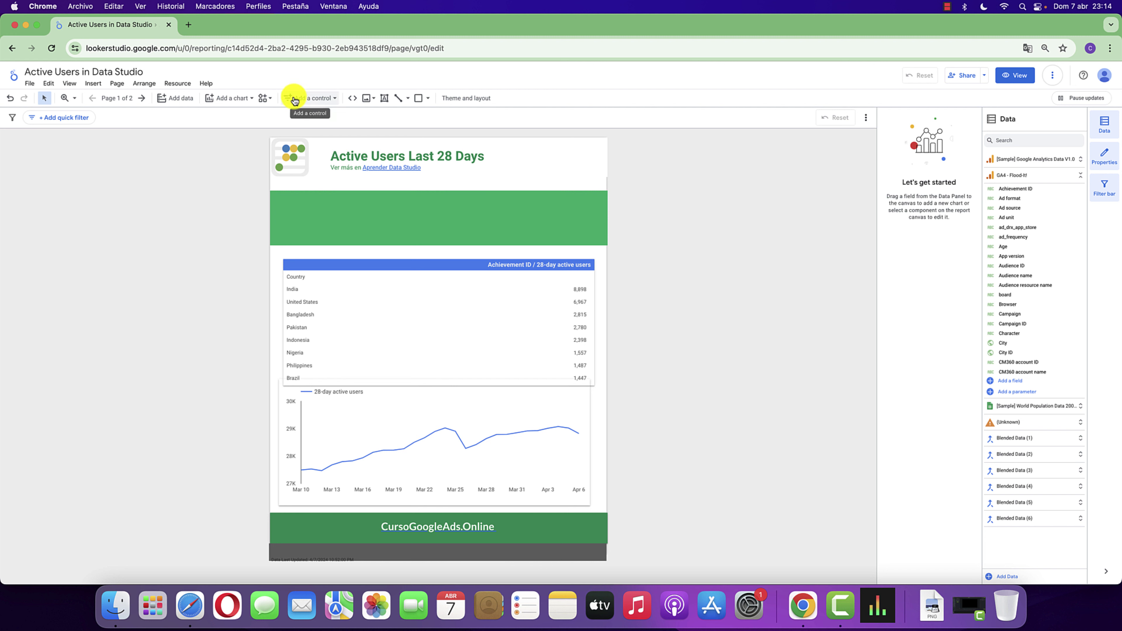
Add a button control to the green banner and label it 'Navegación'
click(324, 99)
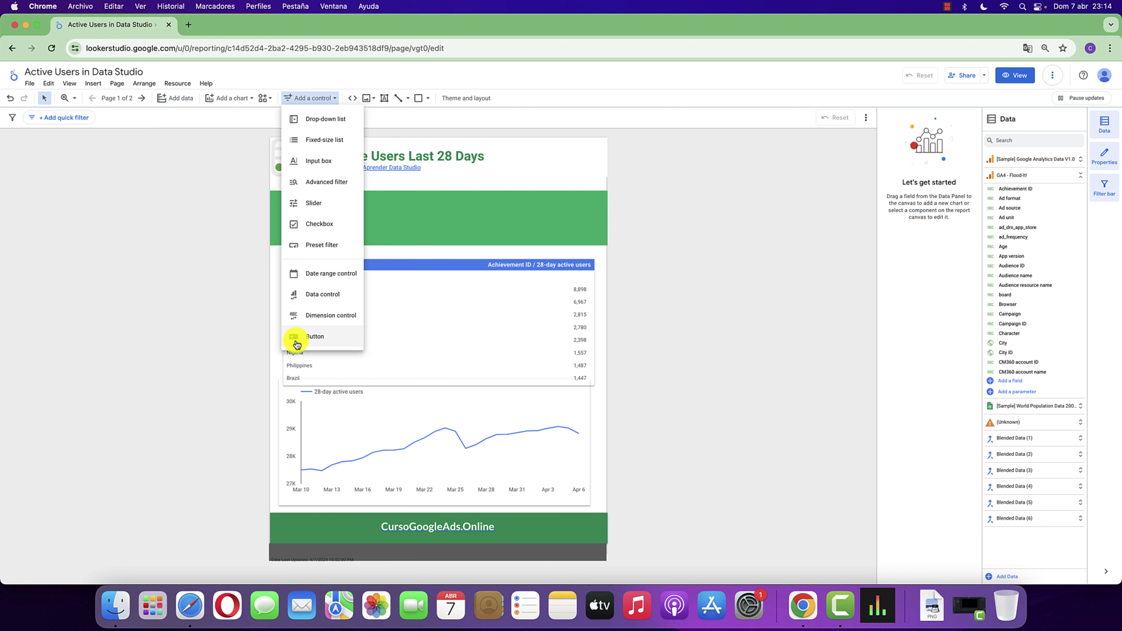
click(297, 344)
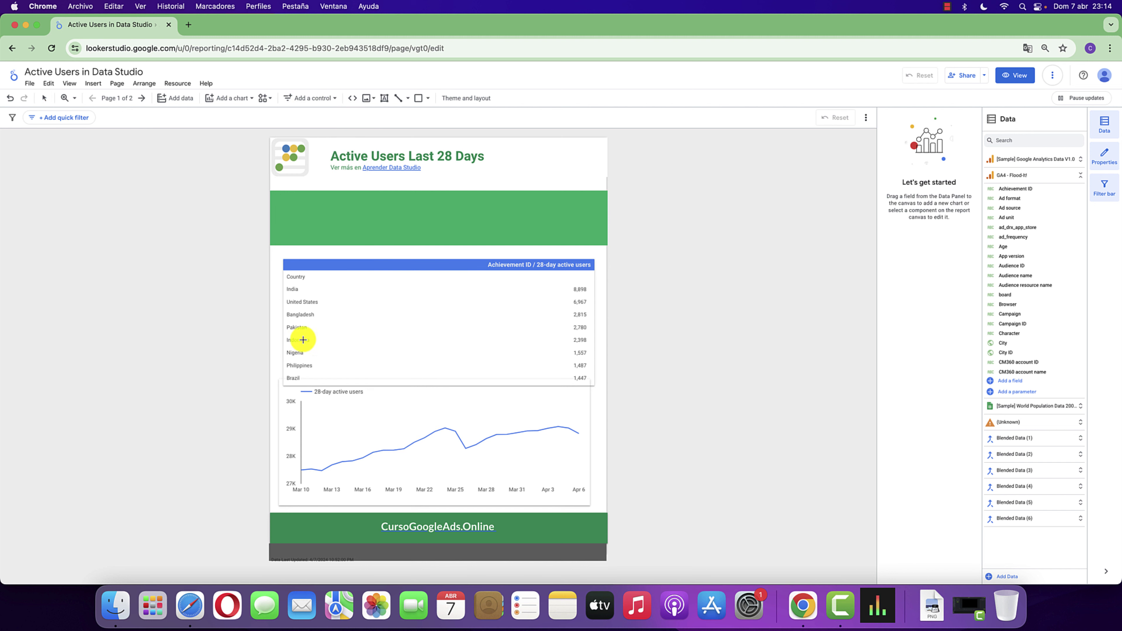
click(279, 206)
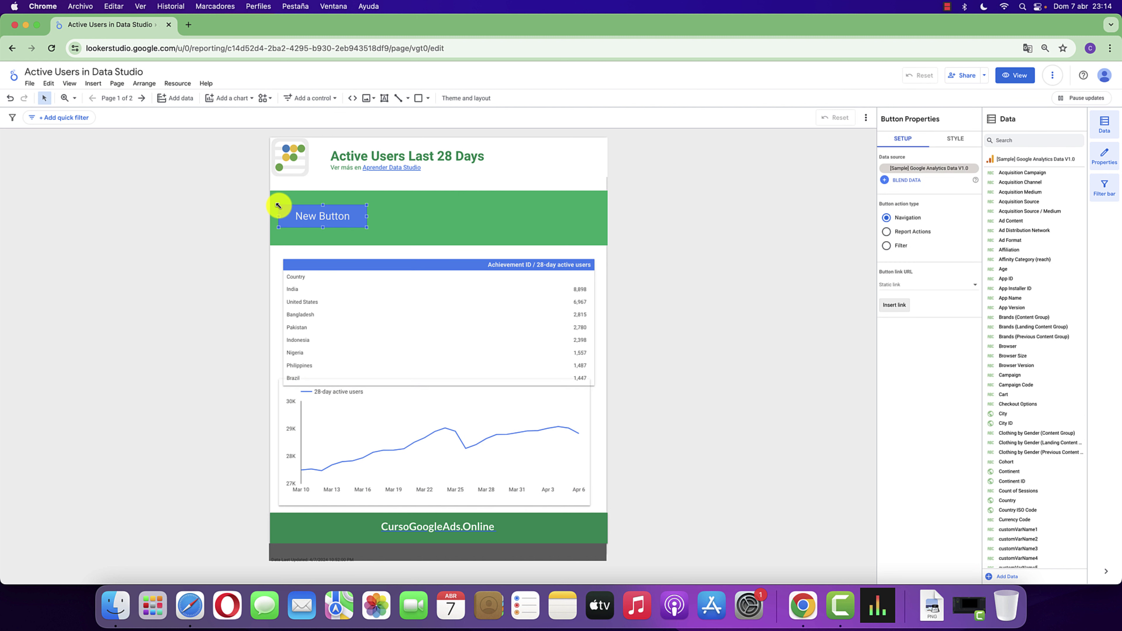
double_click(316, 219)
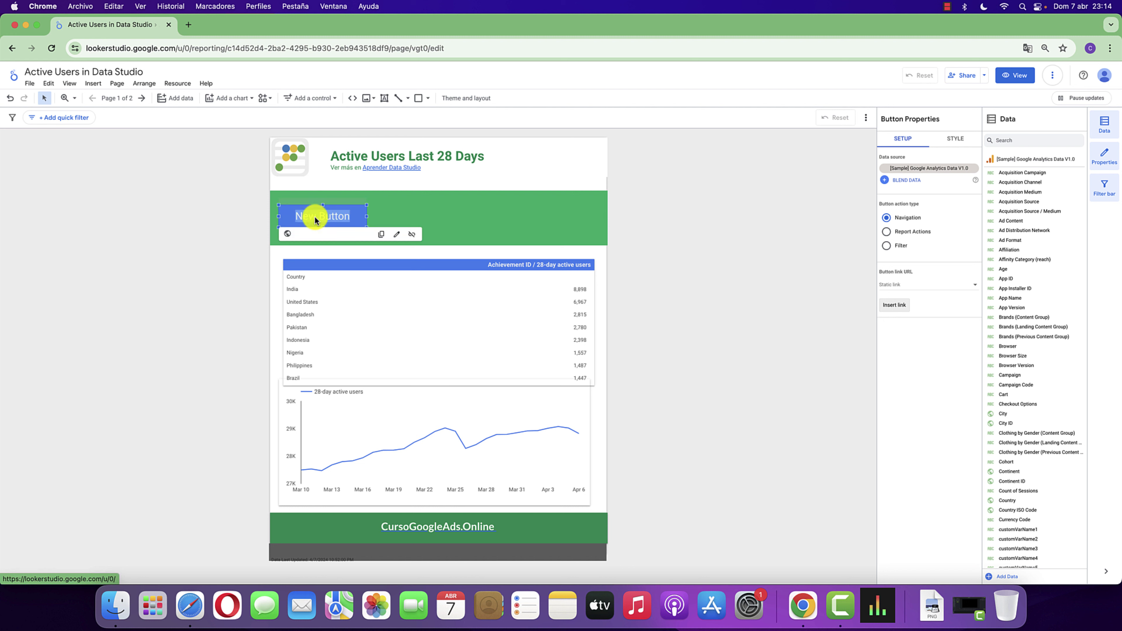
text(Navegación)
click(159, 216)
Resize the Navegación button's width so it fits its label
drag(367, 216, 389, 216)
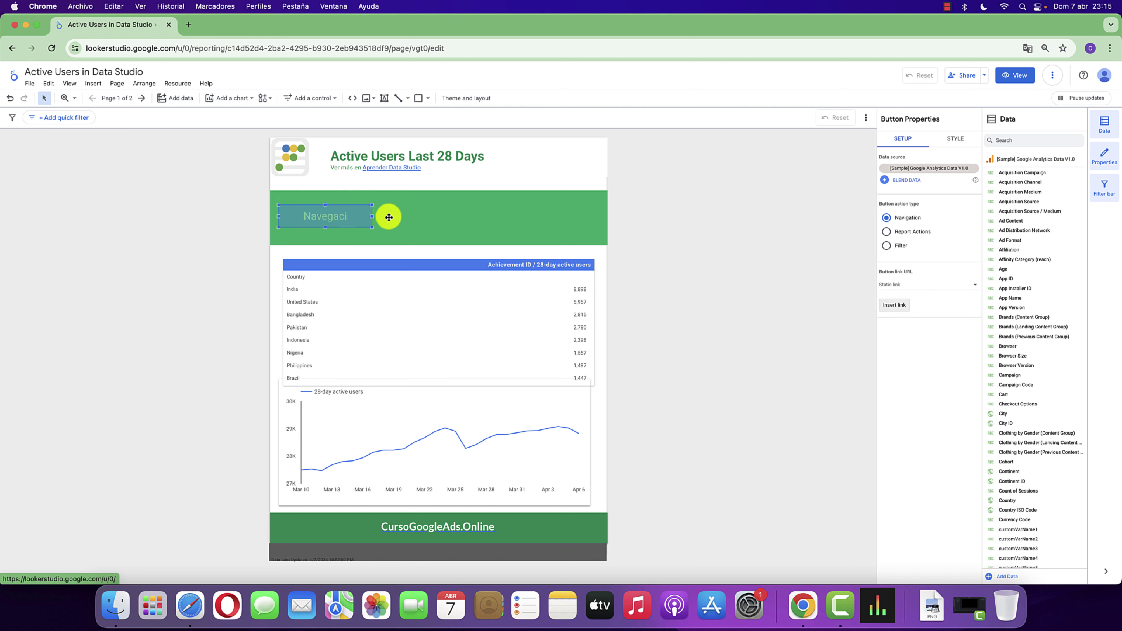
double_click(361, 218)
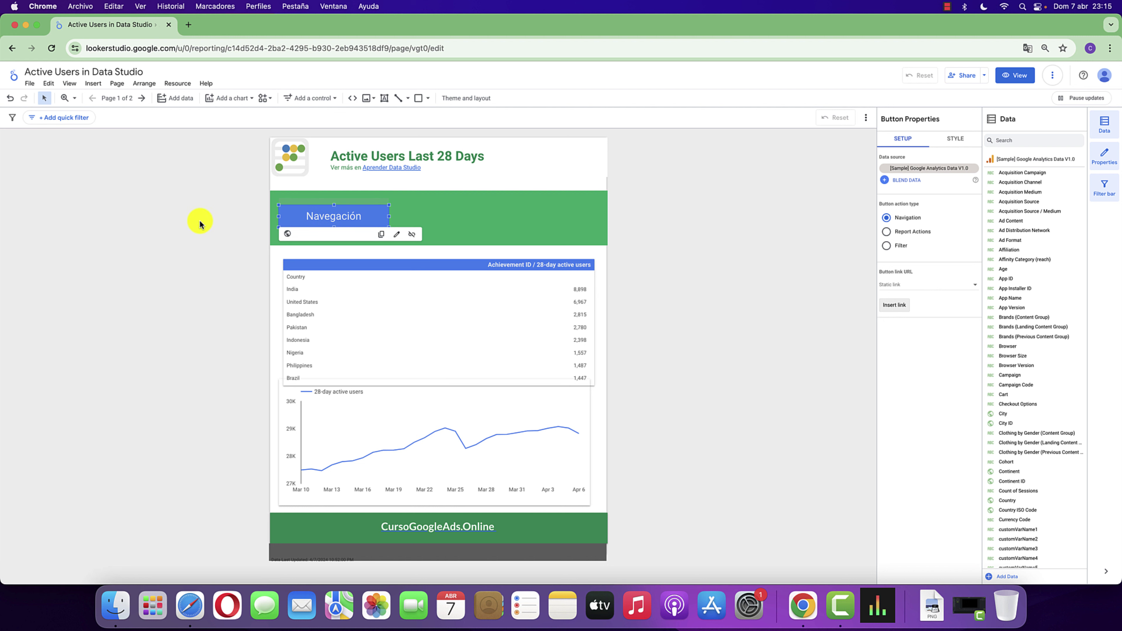
click(169, 224)
drag(390, 217, 347, 218)
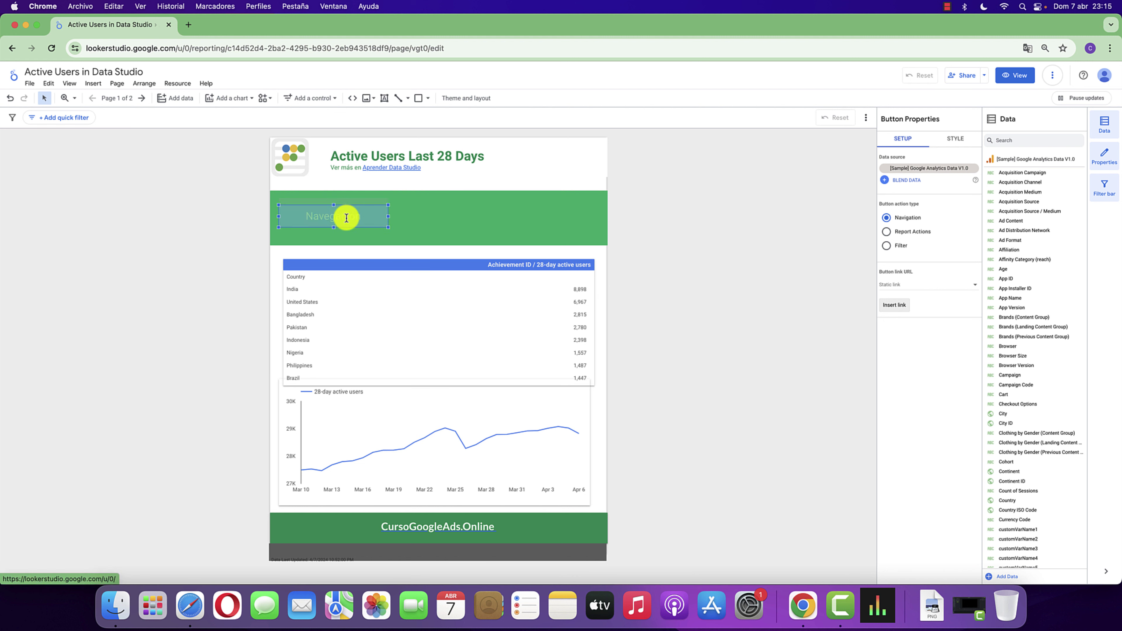
click(207, 270)
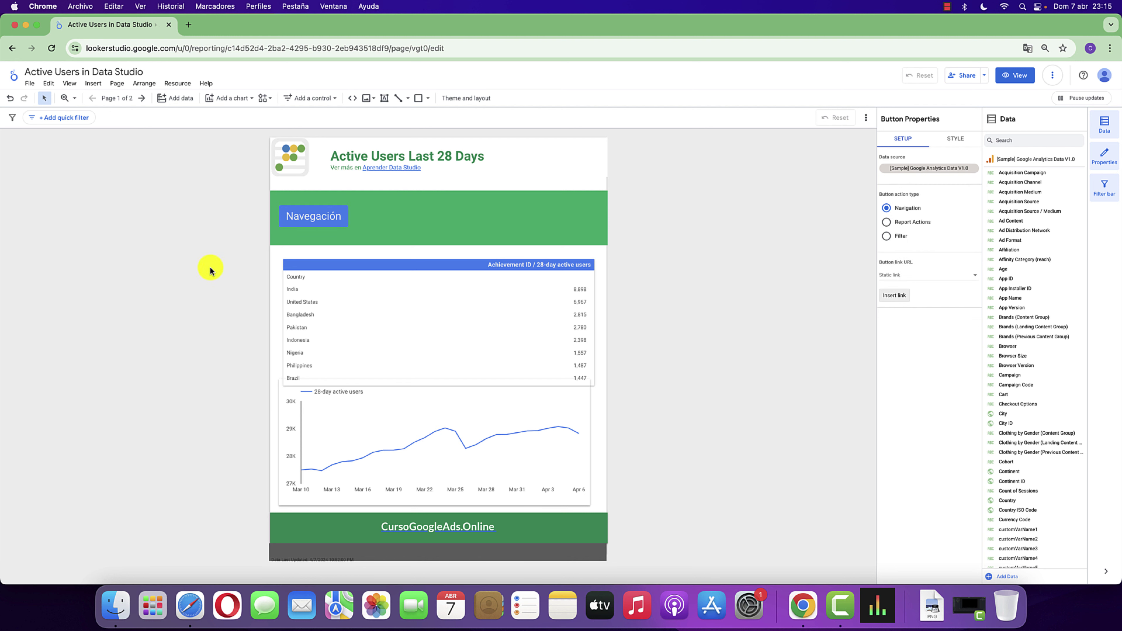
click(290, 210)
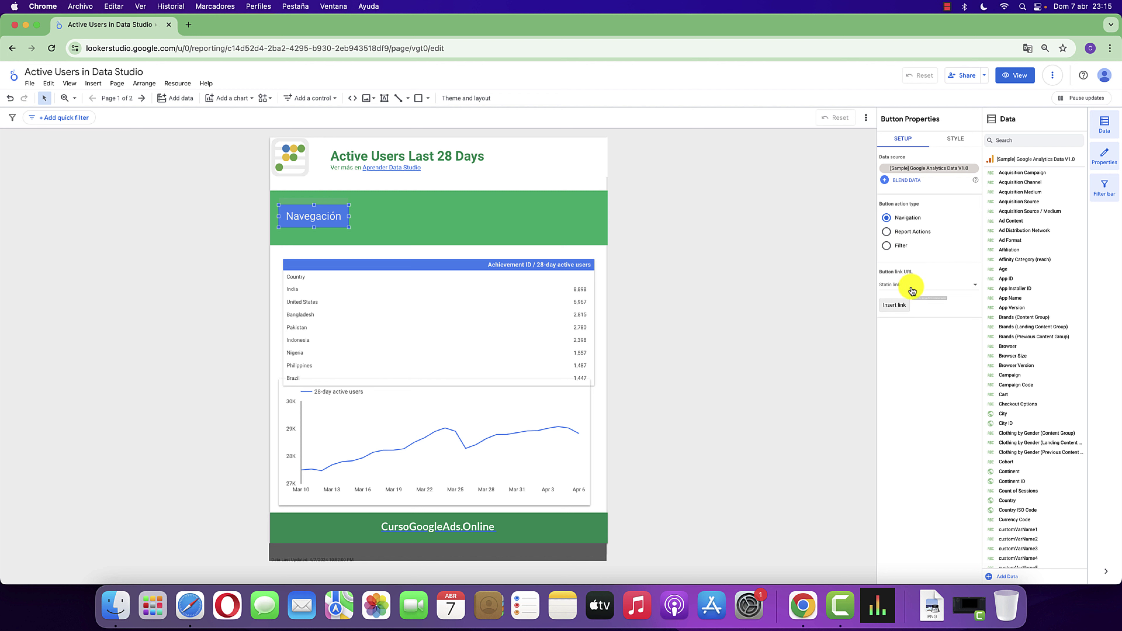
click(971, 286)
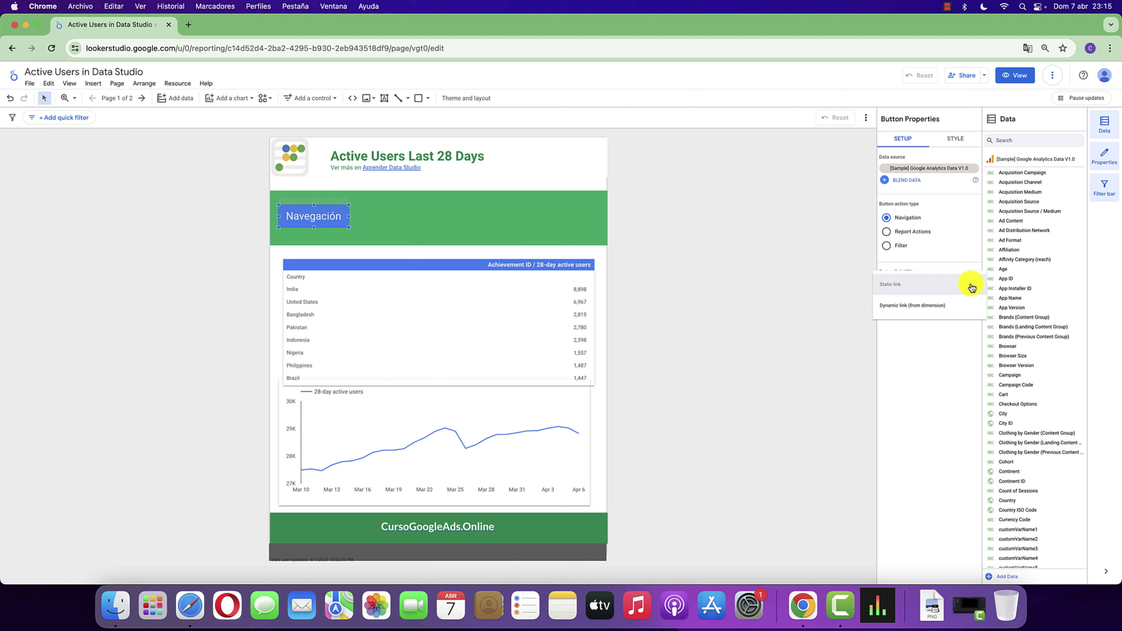
click(797, 279)
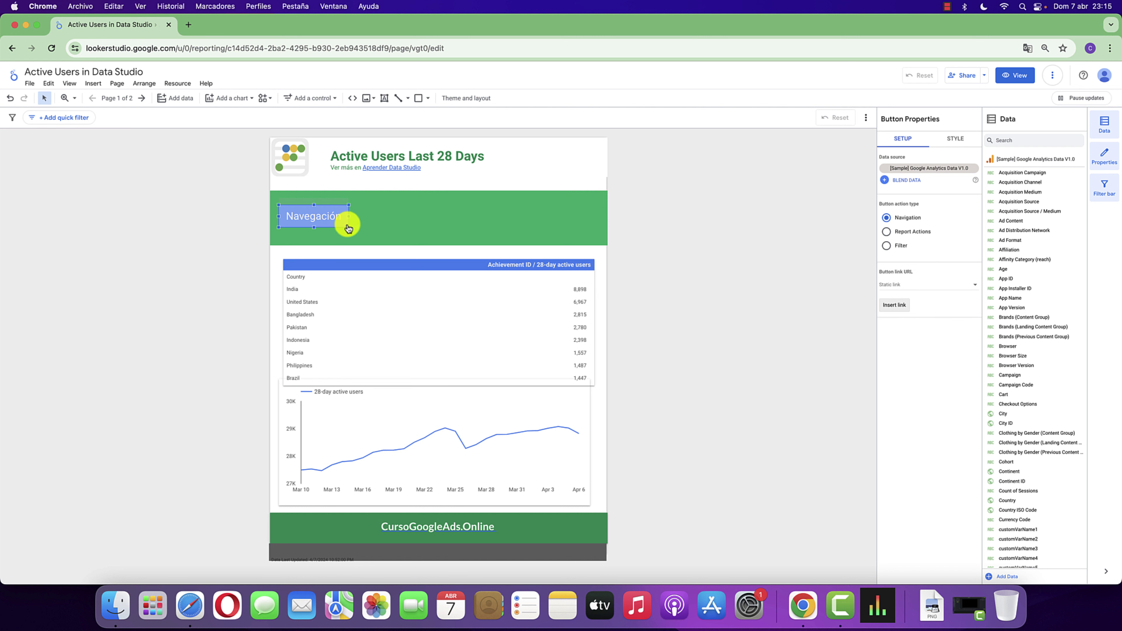
click(314, 216)
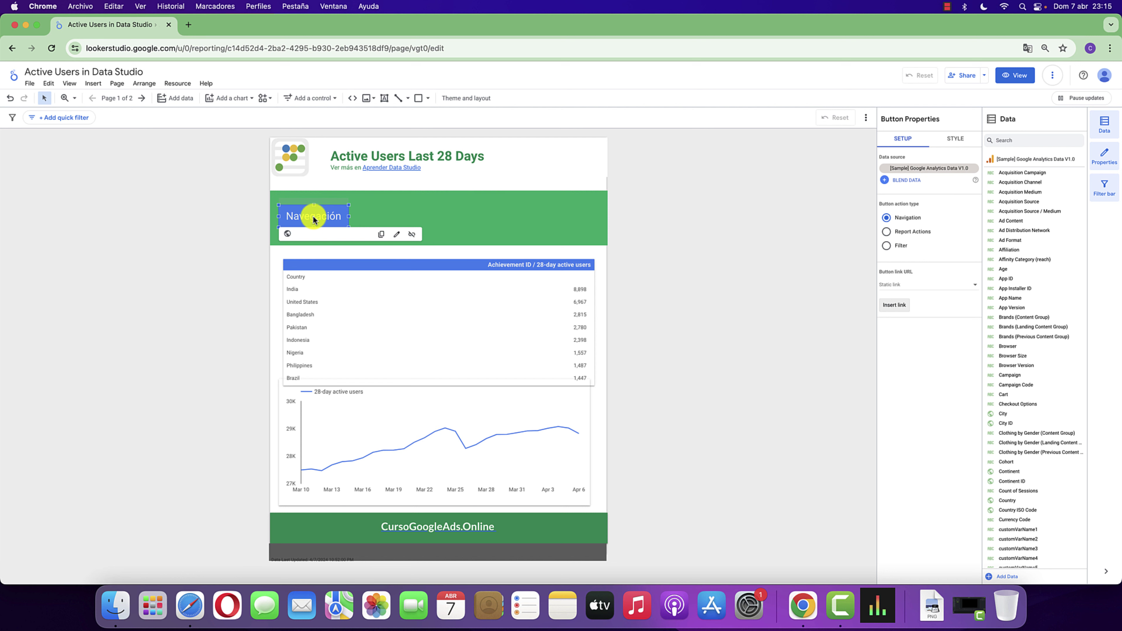
click(1029, 76)
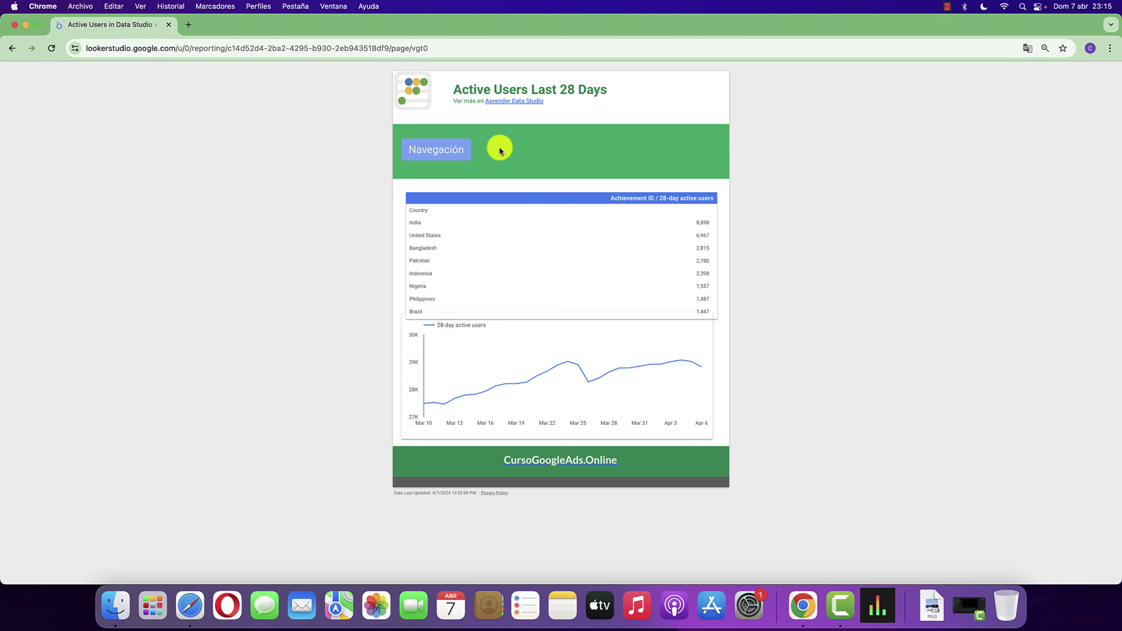
click(1017, 74)
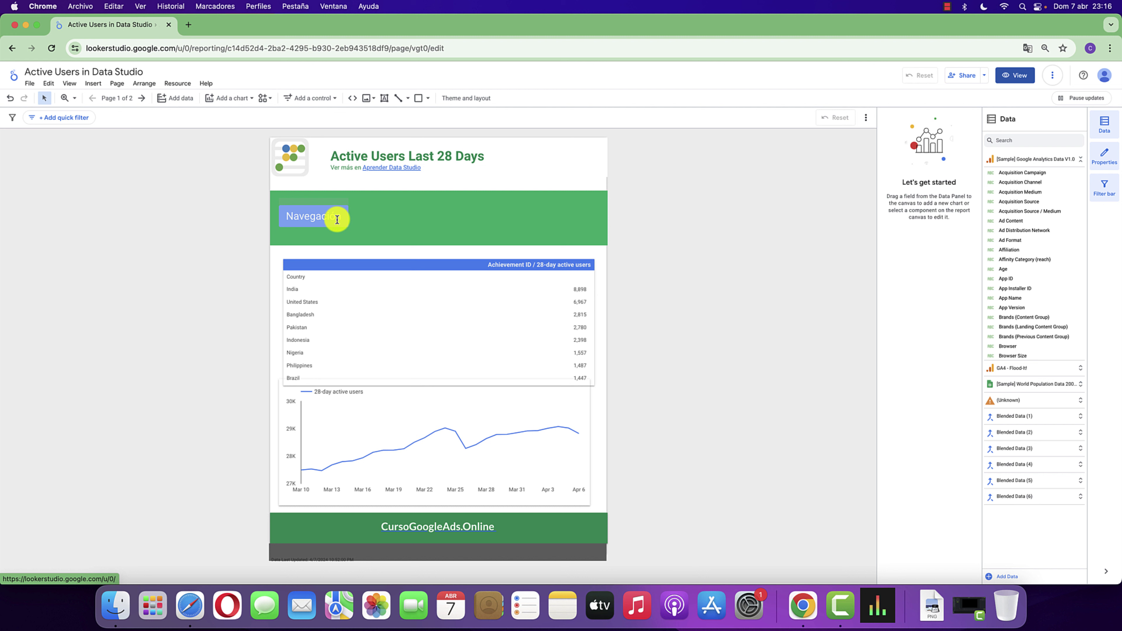
Link the Navegación button to the 'Active Users last 7 days' report page
click(337, 219)
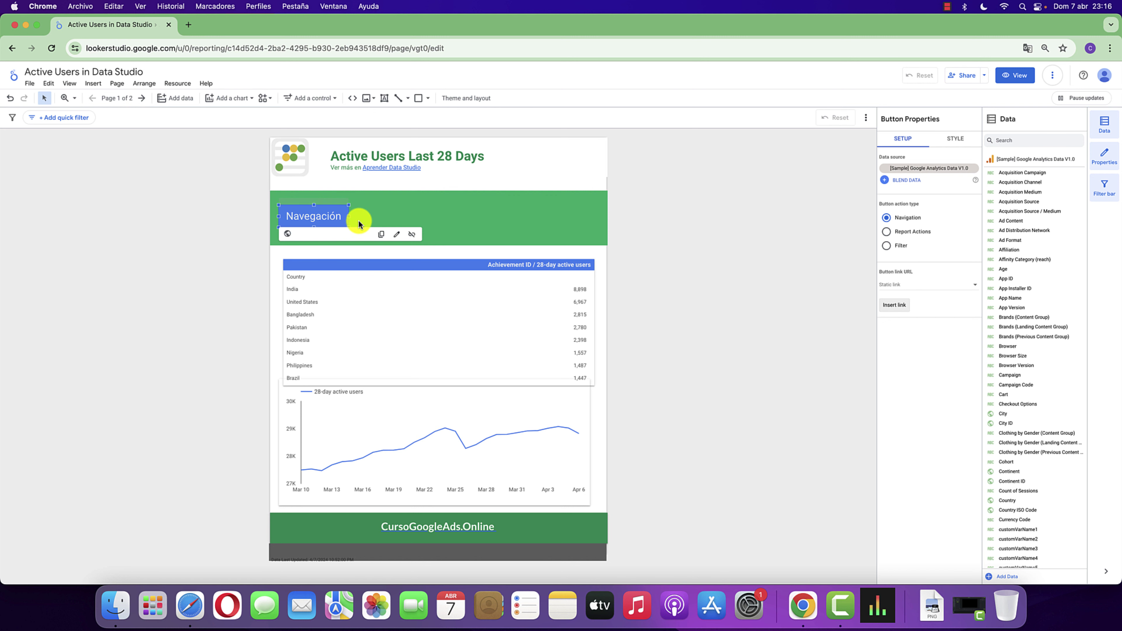
click(397, 234)
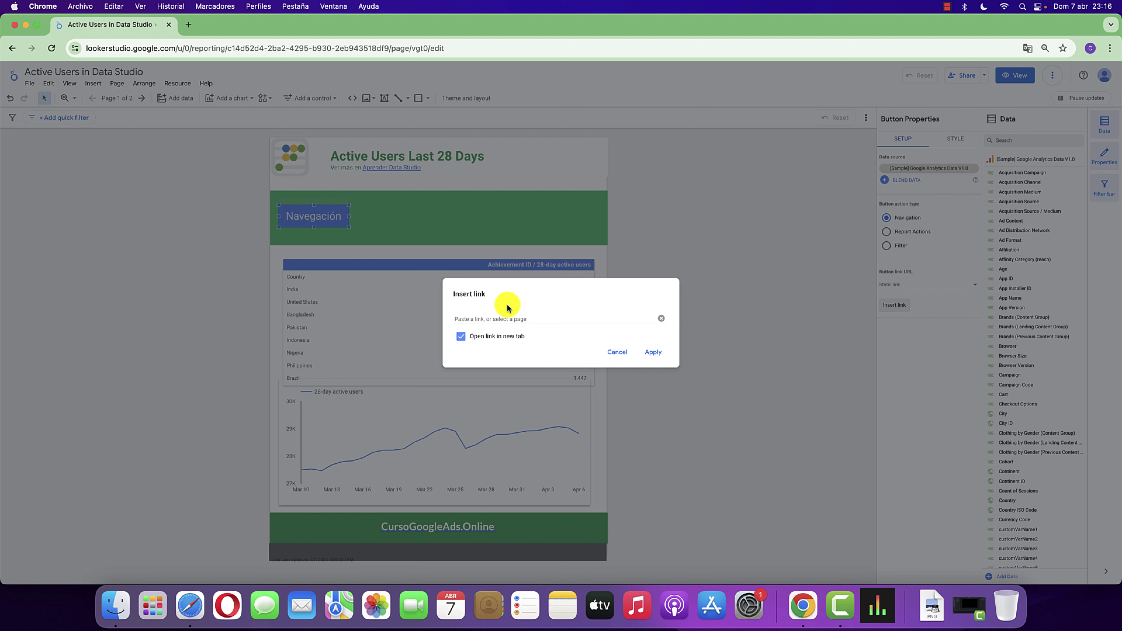
click(508, 319)
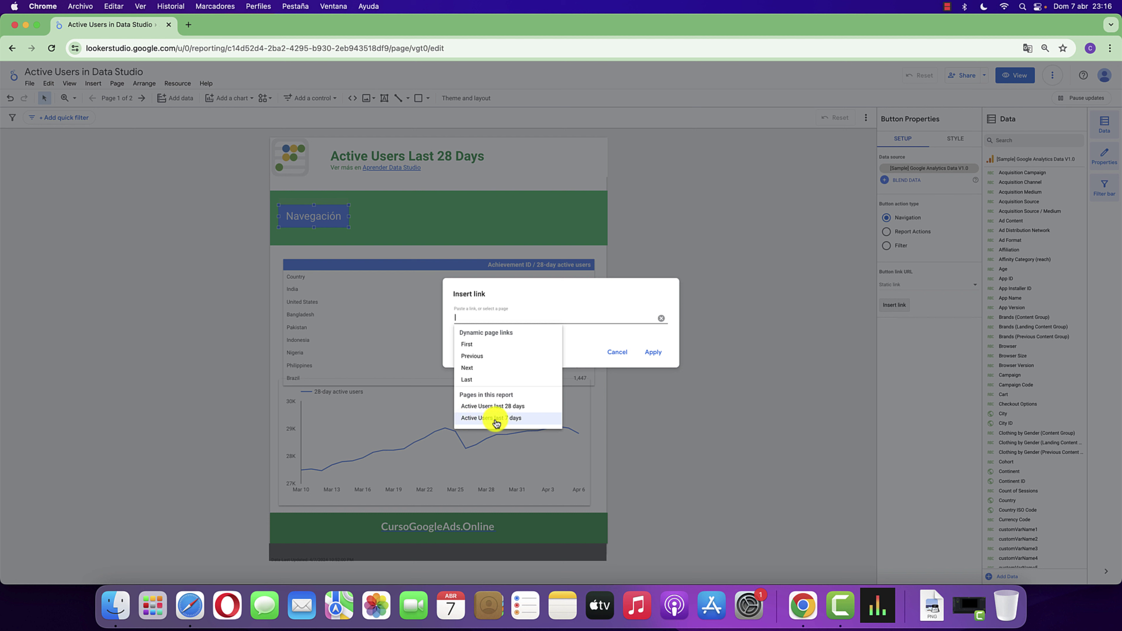
click(492, 422)
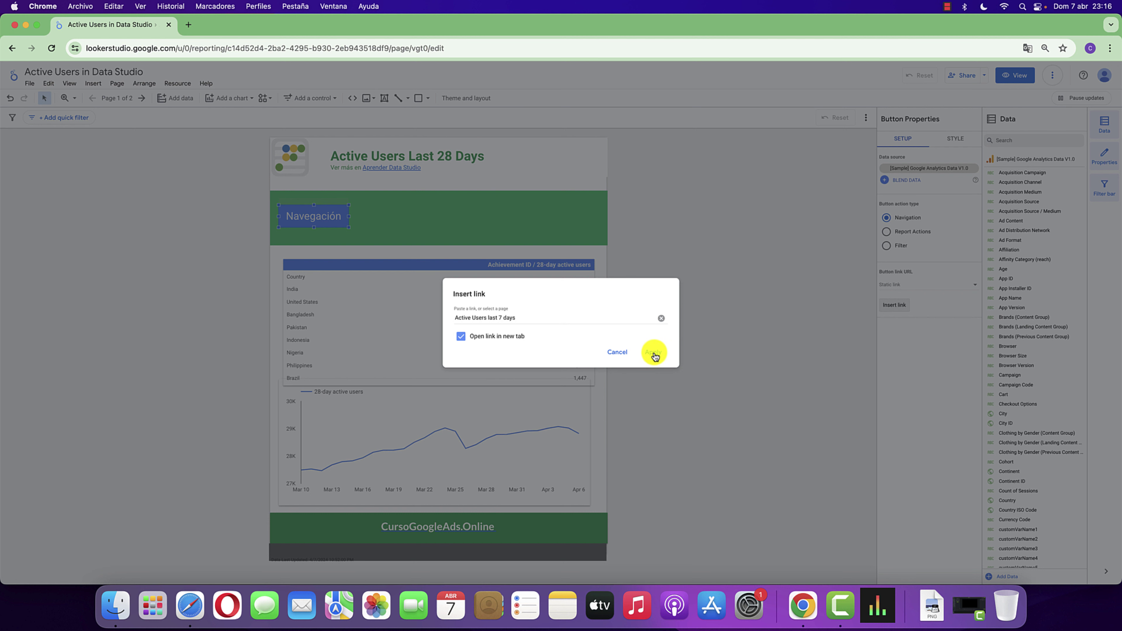
click(653, 353)
click(646, 353)
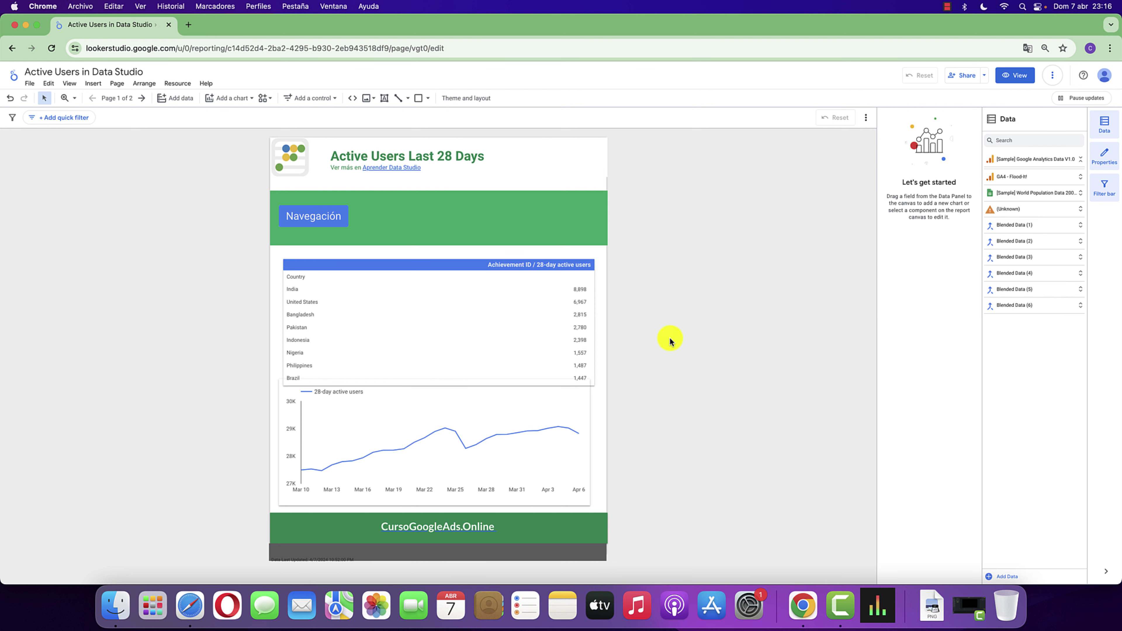
Preview the report, confirm Navegación opens the 7-day page in a new tab, then resume editing
click(1016, 76)
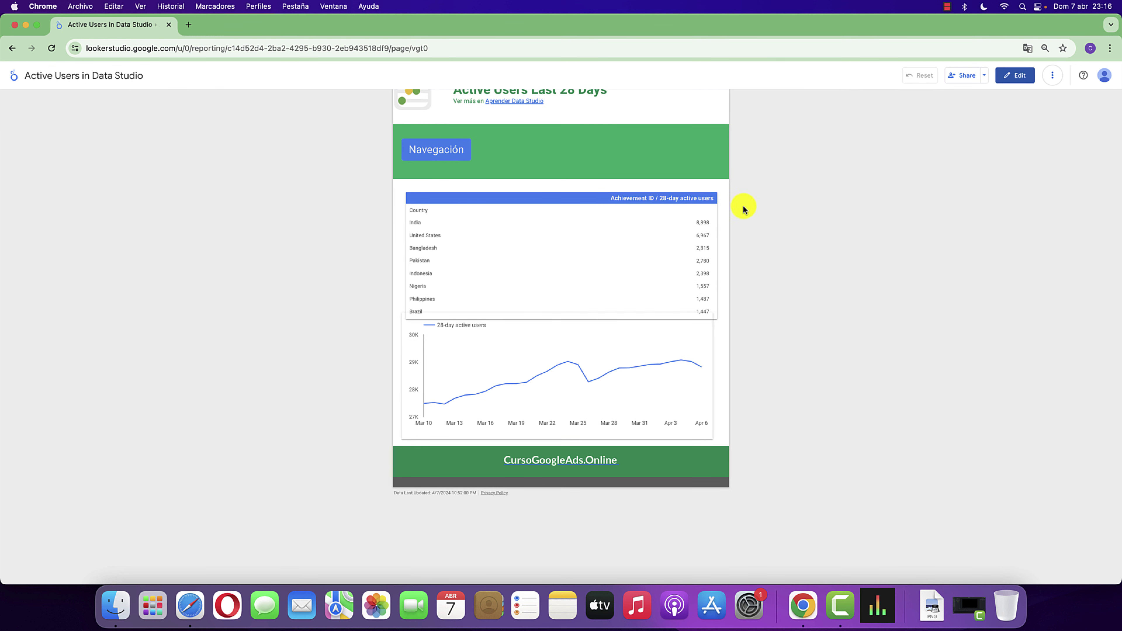
click(434, 151)
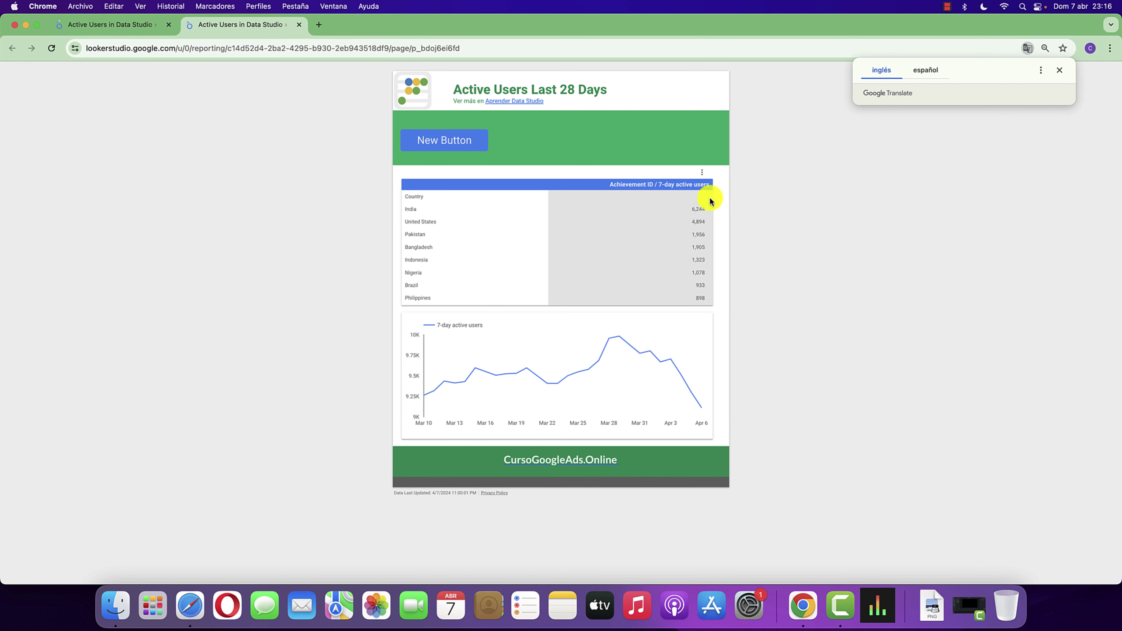
mouse_move(7, 59)
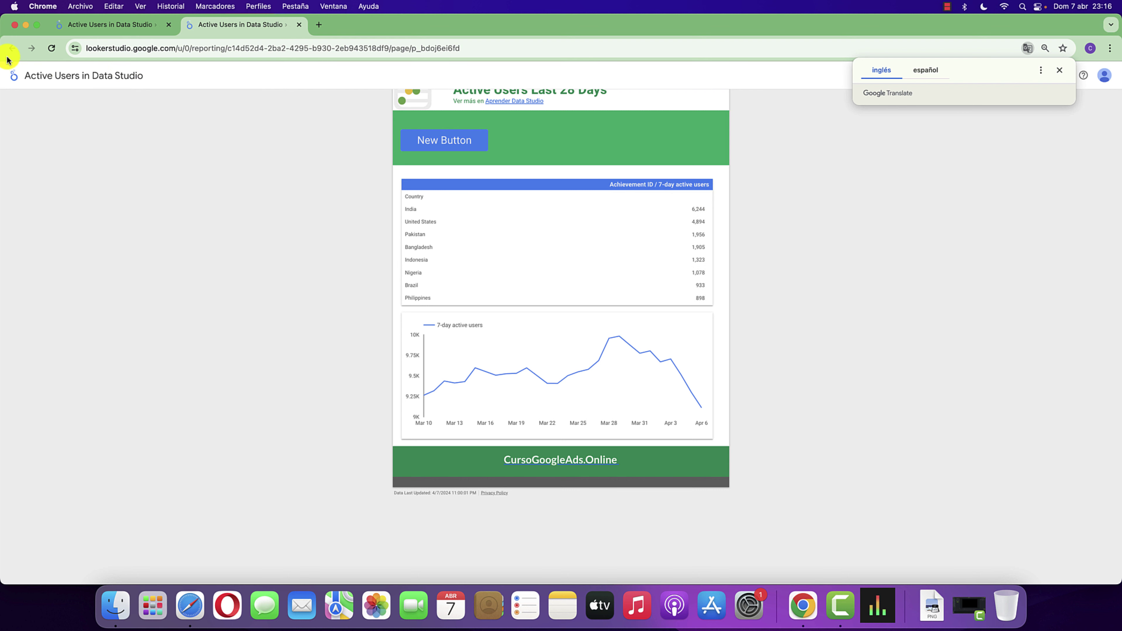
click(131, 31)
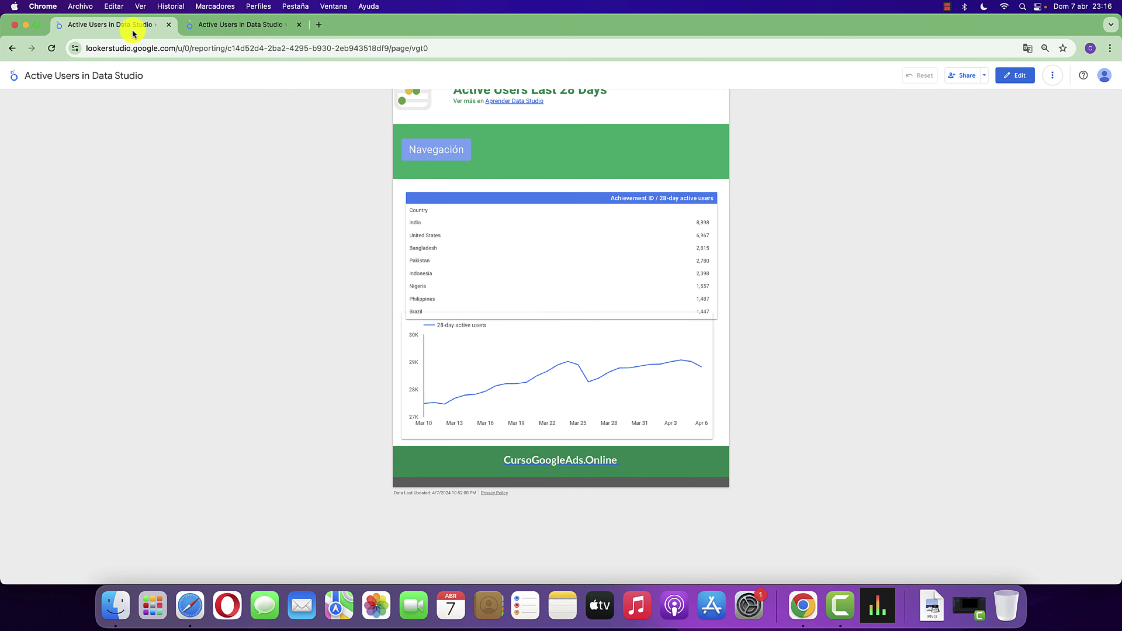
click(1017, 75)
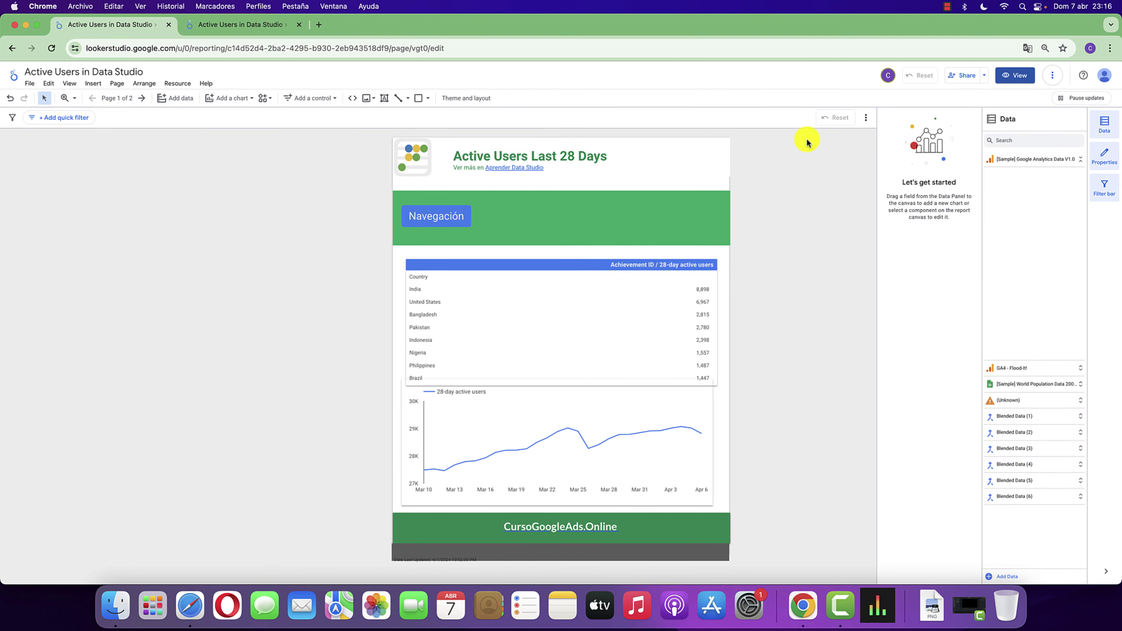
Make the Navegación button's link dynamic, trying Destination URL then Ad Distribution Network dimensions
click(335, 224)
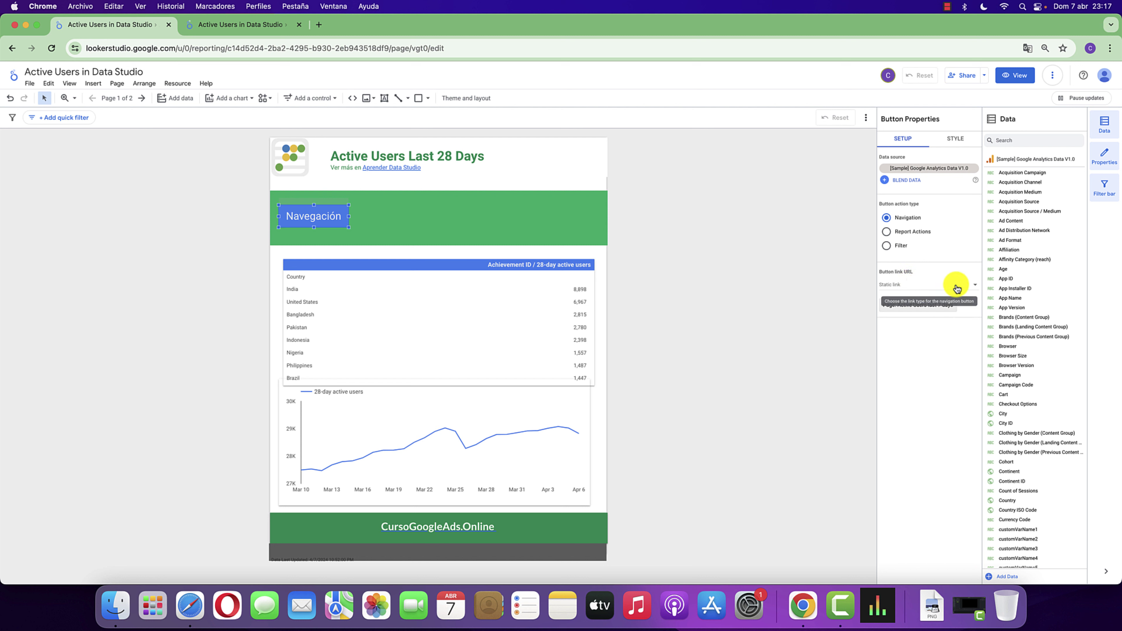
click(947, 289)
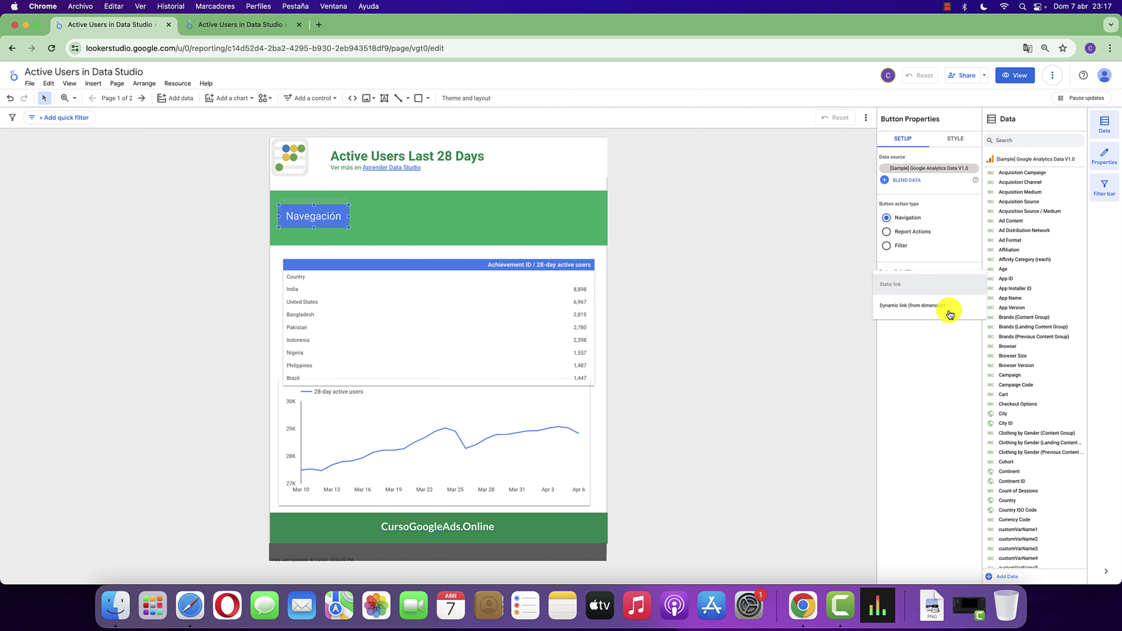
click(937, 306)
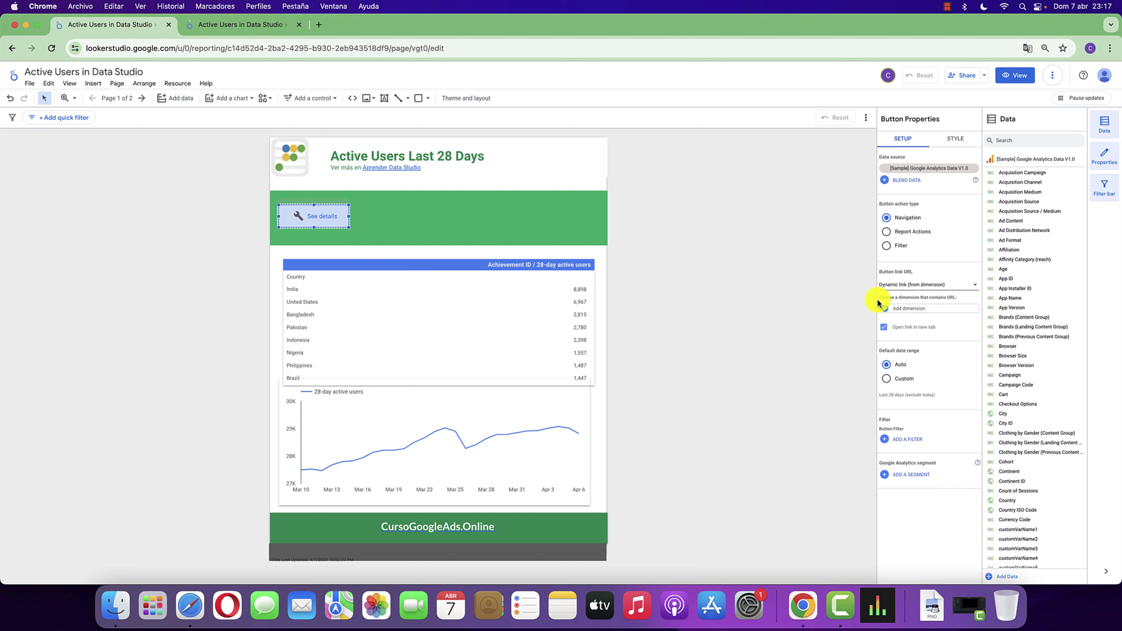
click(909, 309)
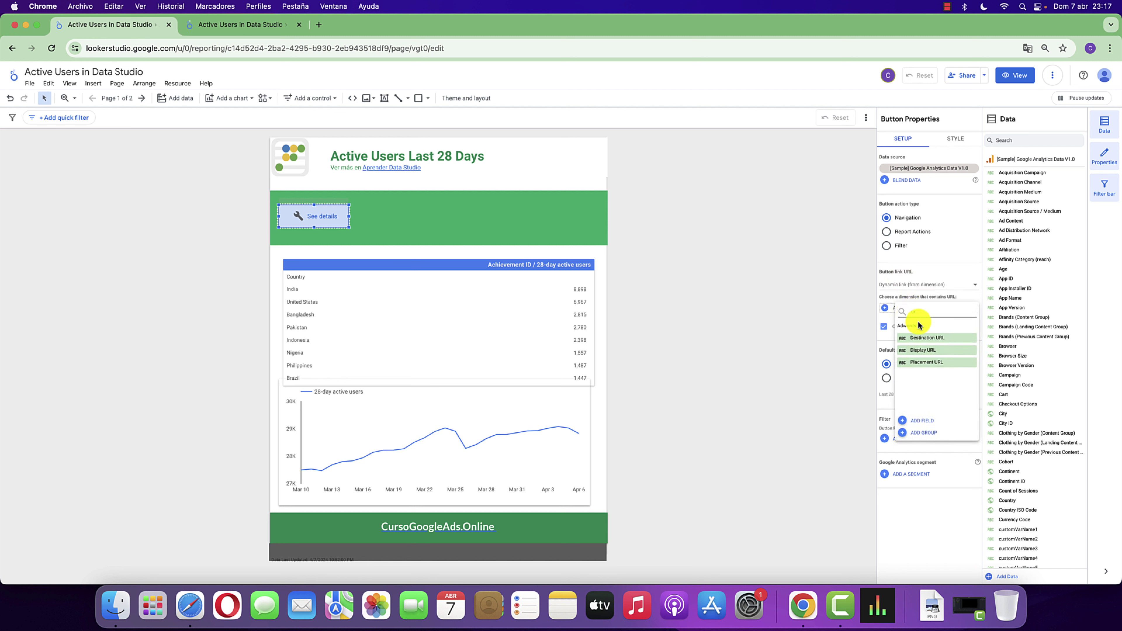
text(url)
click(936, 338)
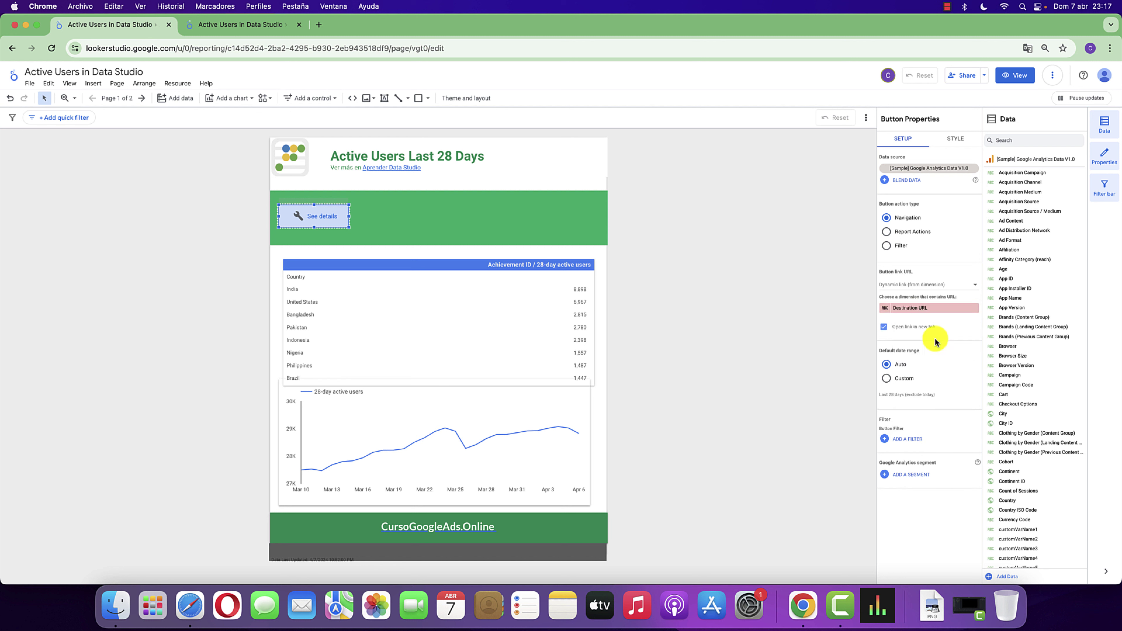
click(925, 309)
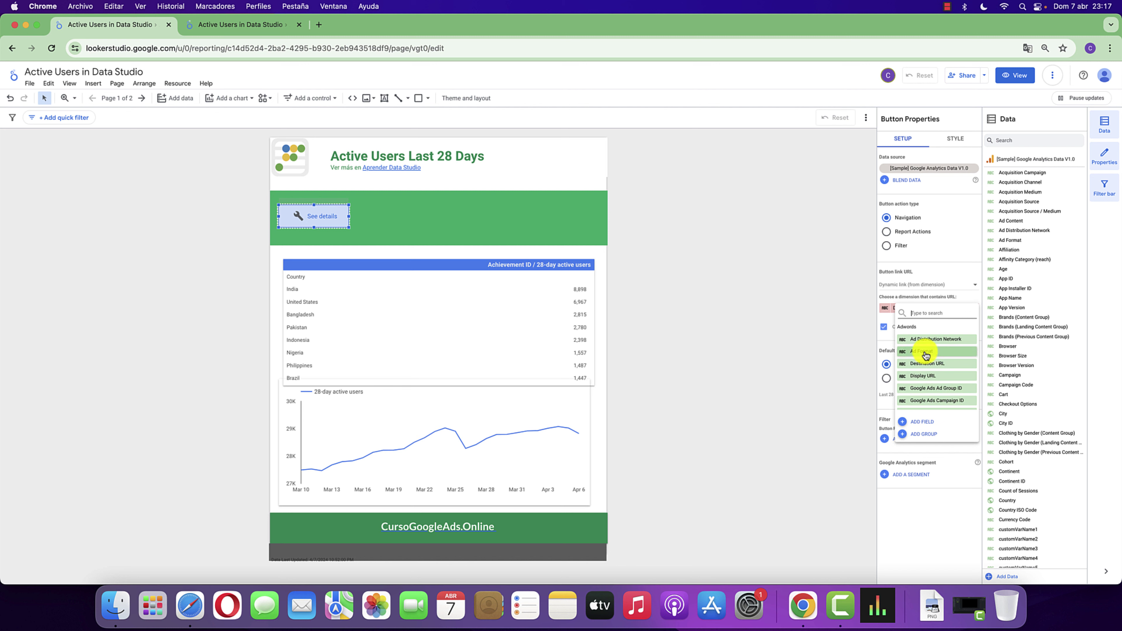
click(925, 339)
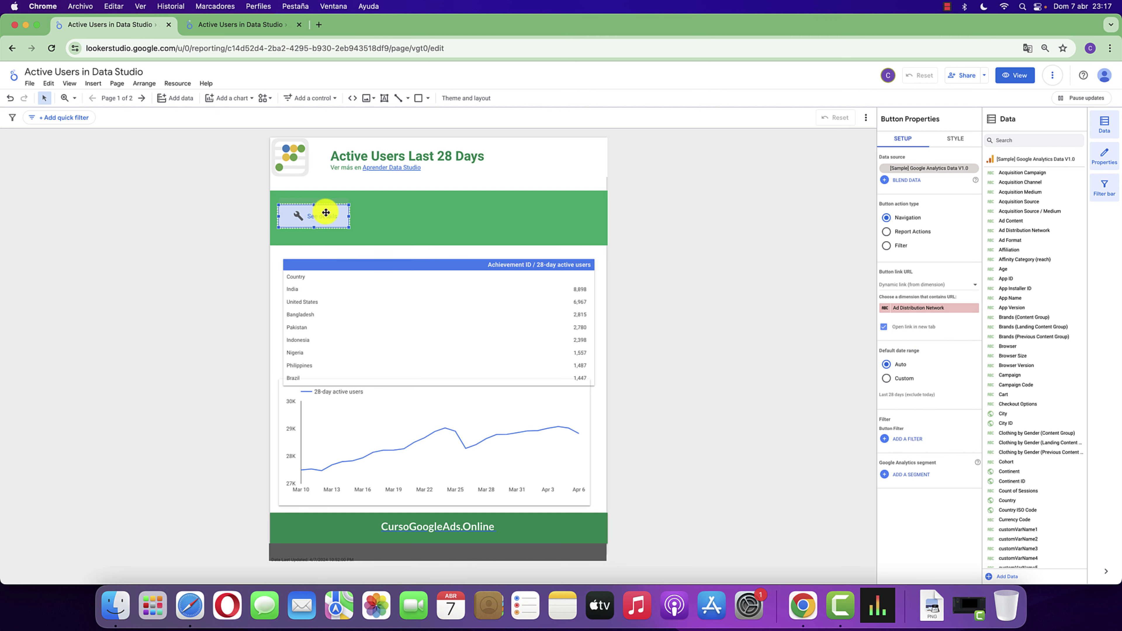
Dismiss the invalid-configuration warning, switch the data source to GA4 - Flood-It!, and choose Link URL
click(321, 221)
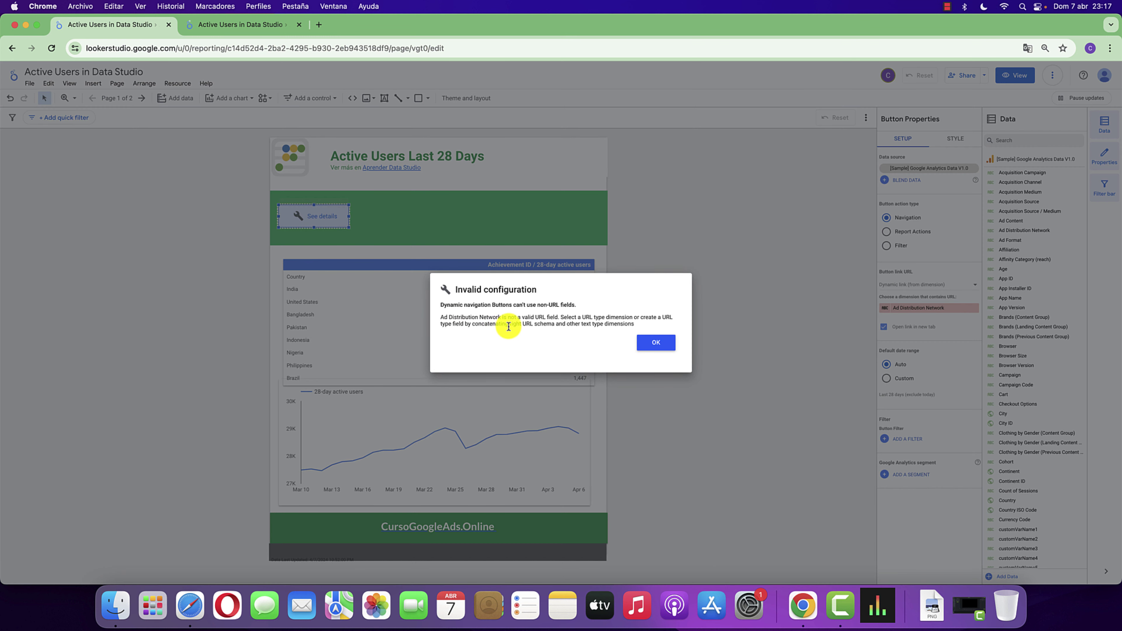
click(651, 348)
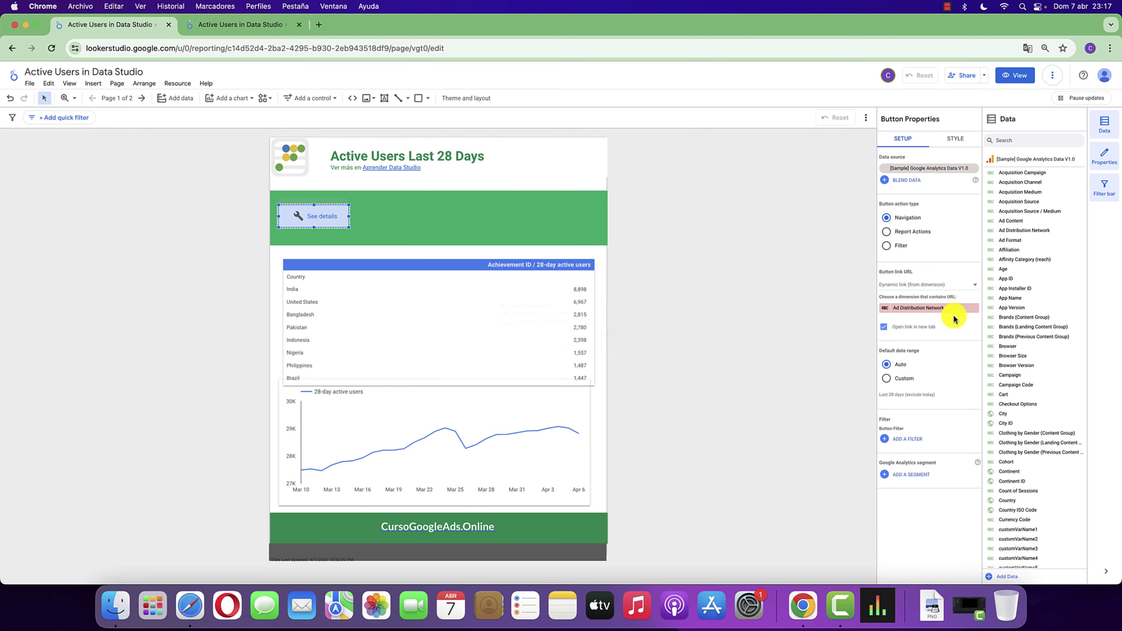
click(924, 309)
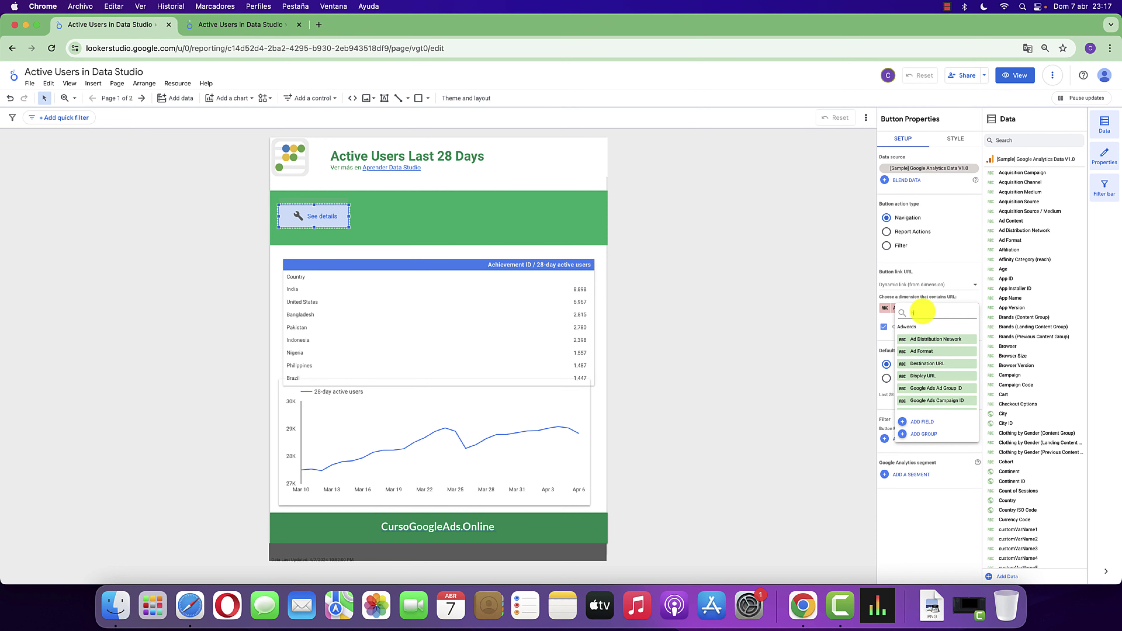
scroll(923, 311, down, 3)
text(ink)
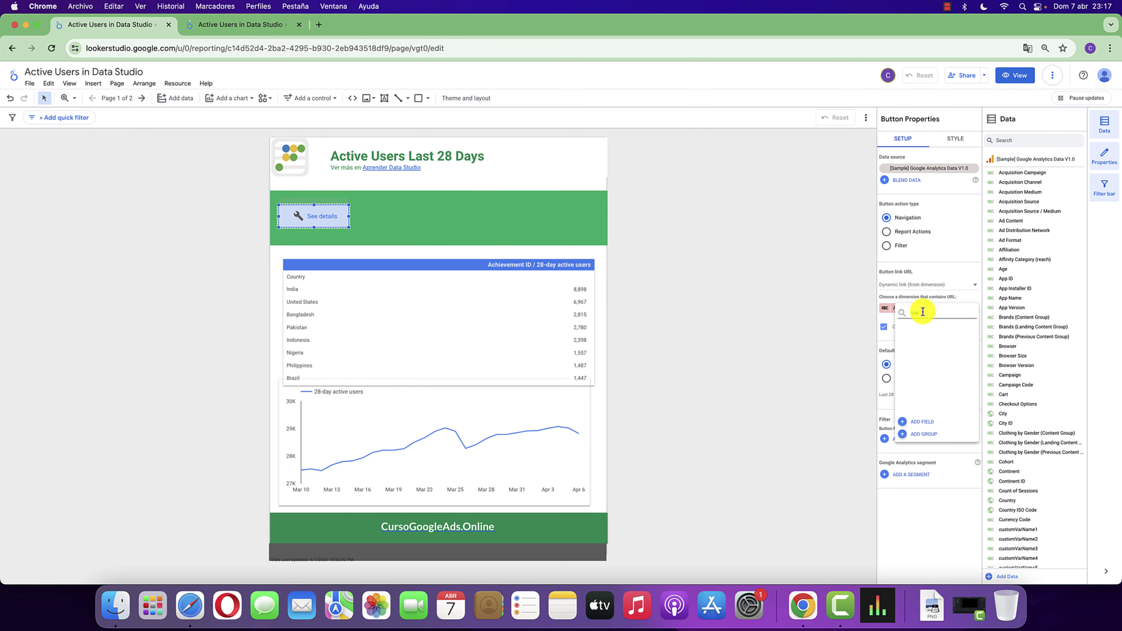
click(880, 296)
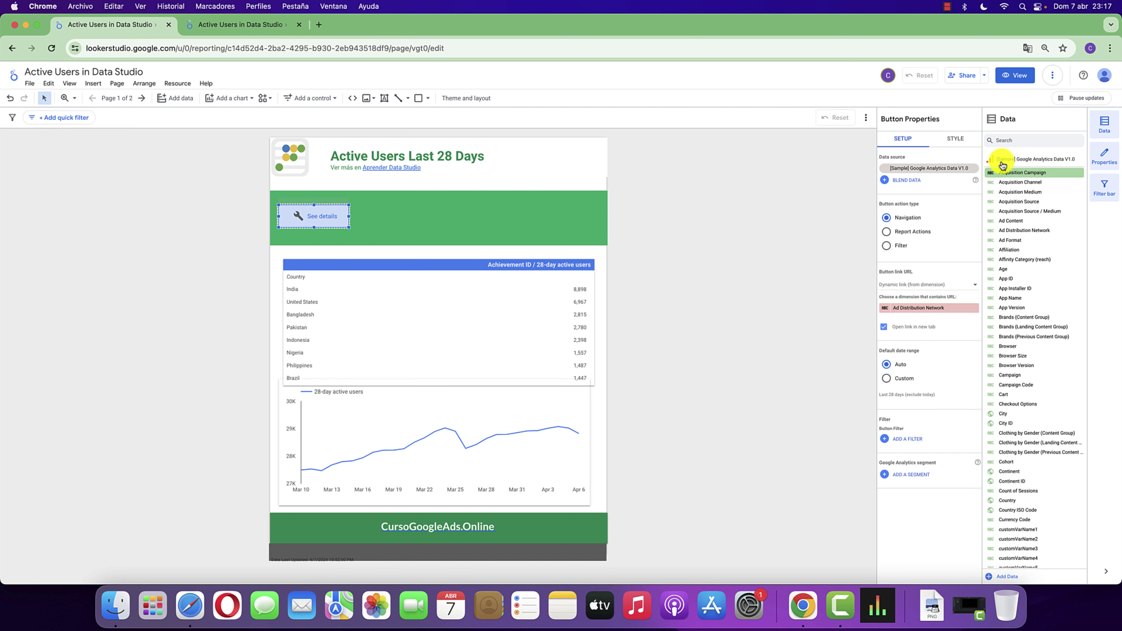
click(954, 168)
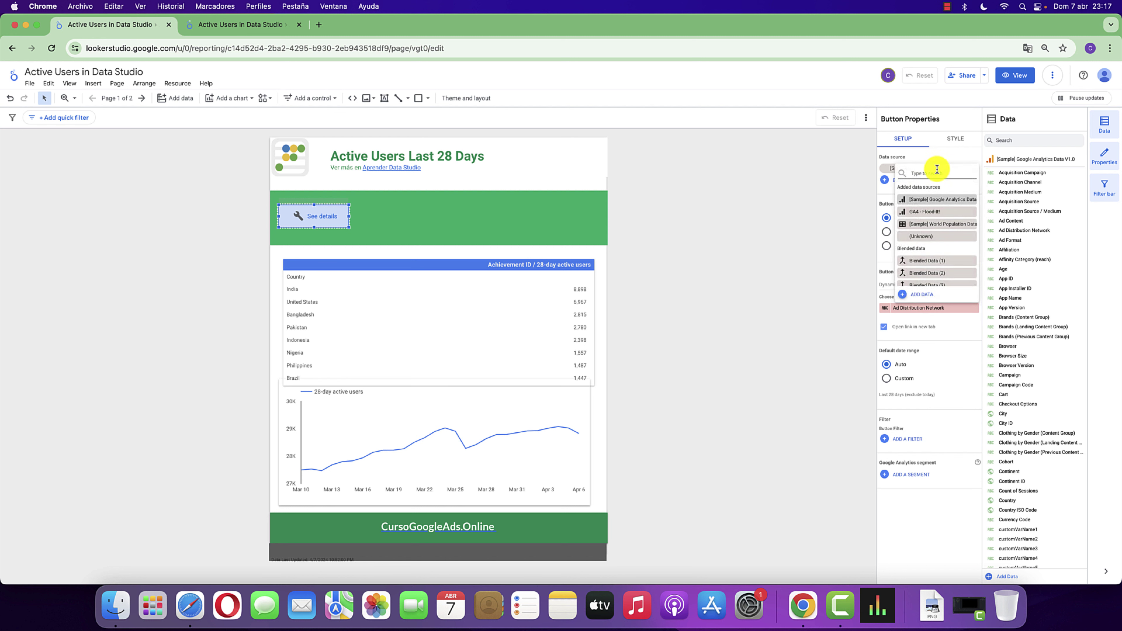
click(942, 213)
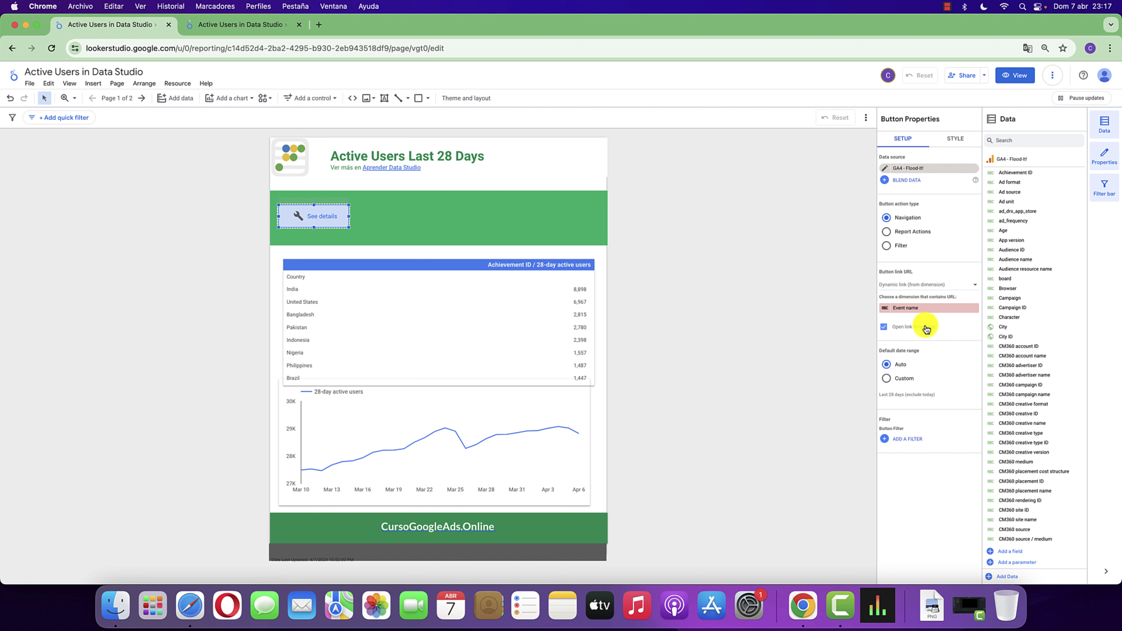
click(916, 309)
text(link)
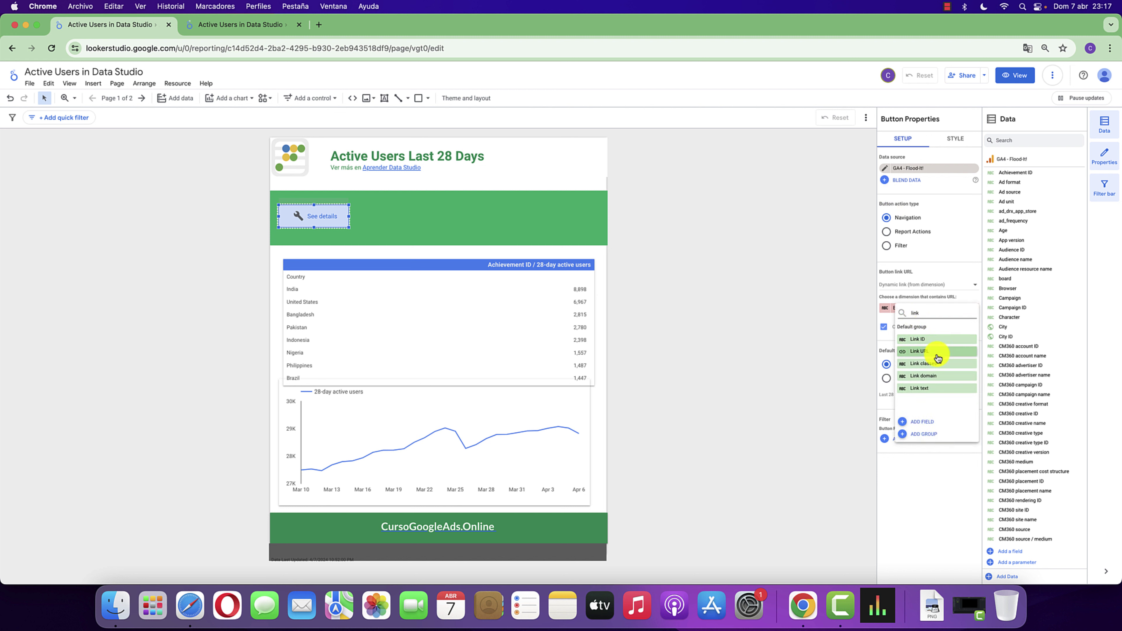
click(937, 351)
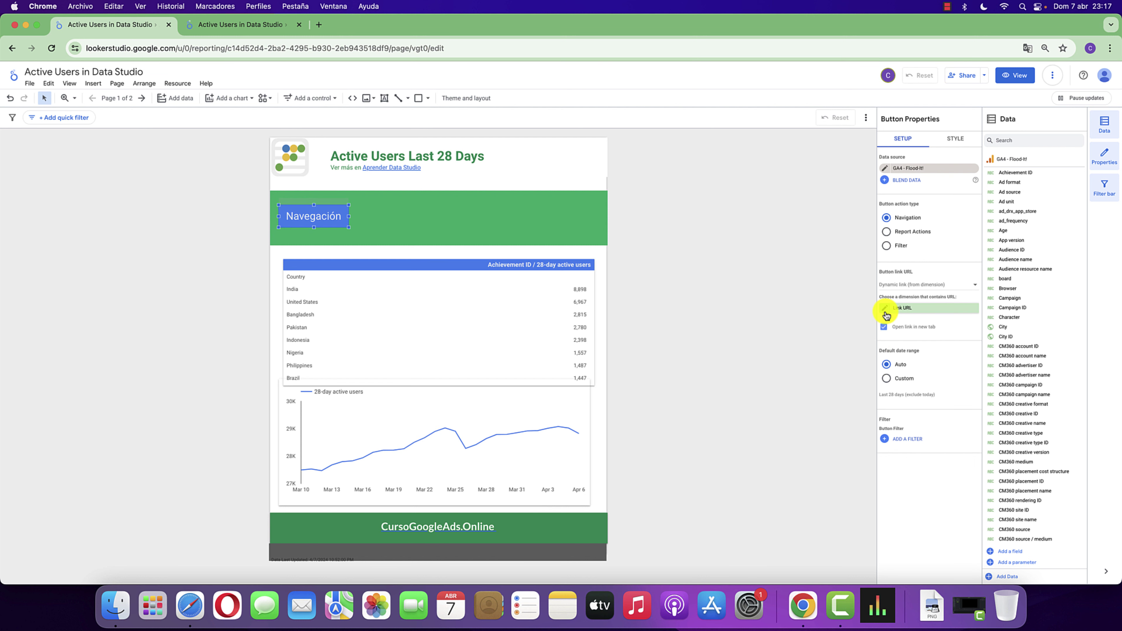
Preview the report and check Navegación opens Google's Terms of Service in a new tab
click(1015, 75)
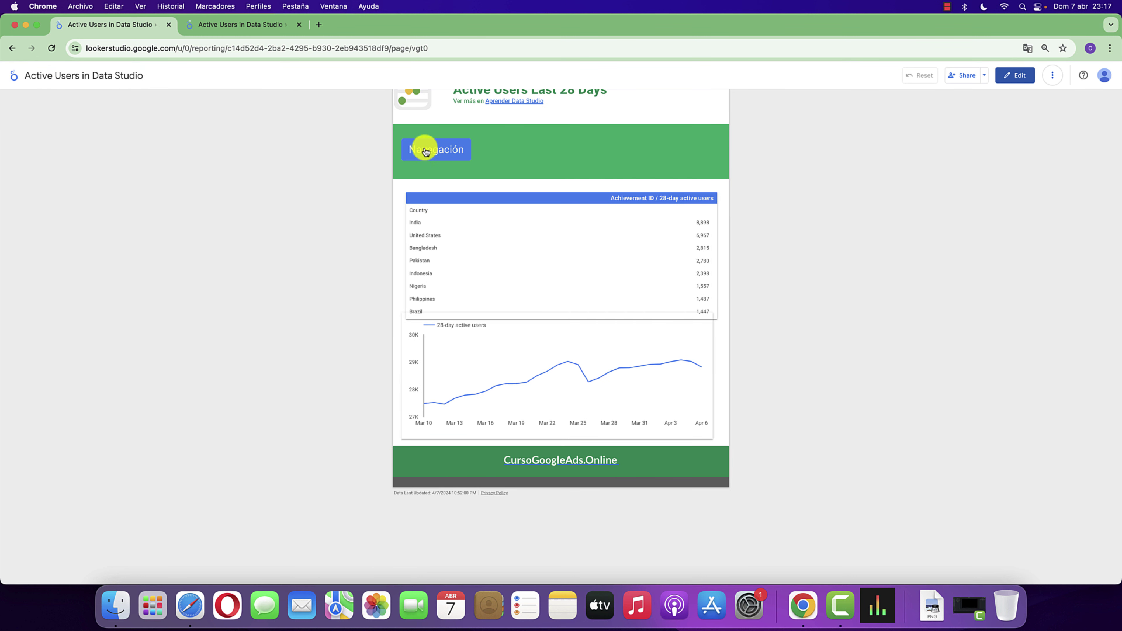
click(436, 150)
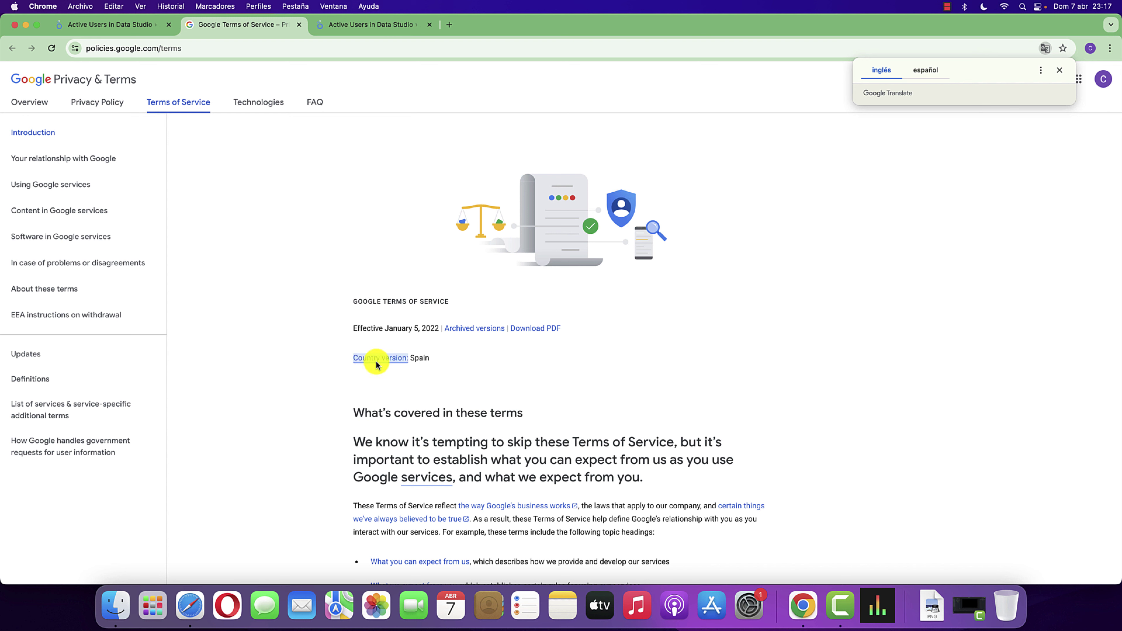
click(111, 25)
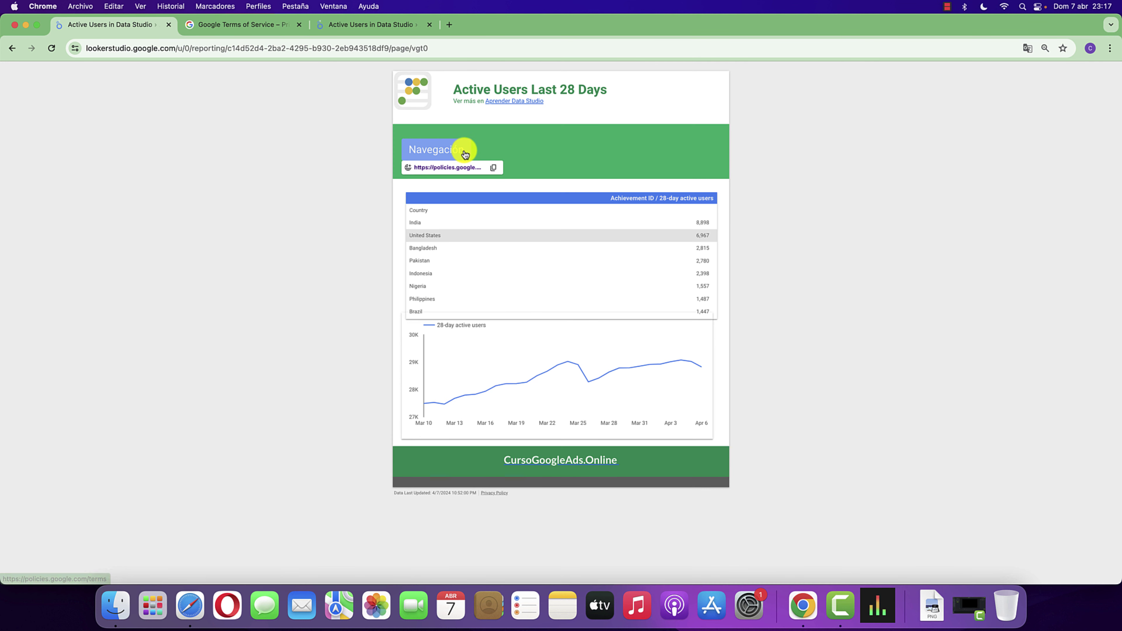
mouse_move(1015, 75)
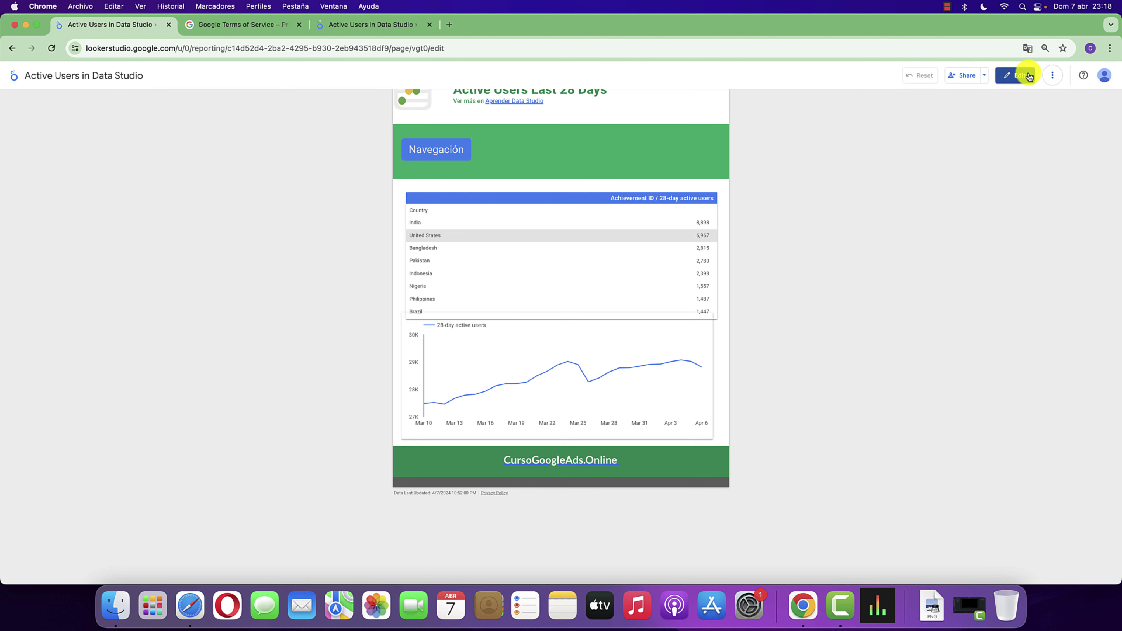
Return to edit mode and confirm the Navegación button still uses the Link URL dimension
click(1030, 76)
click(322, 221)
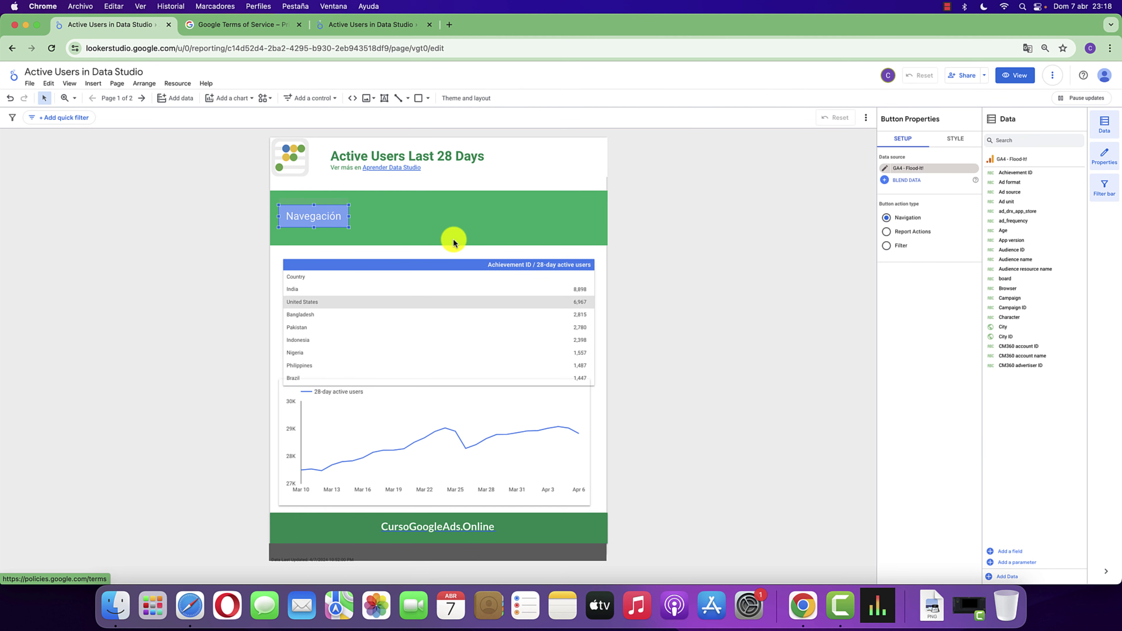
click(930, 308)
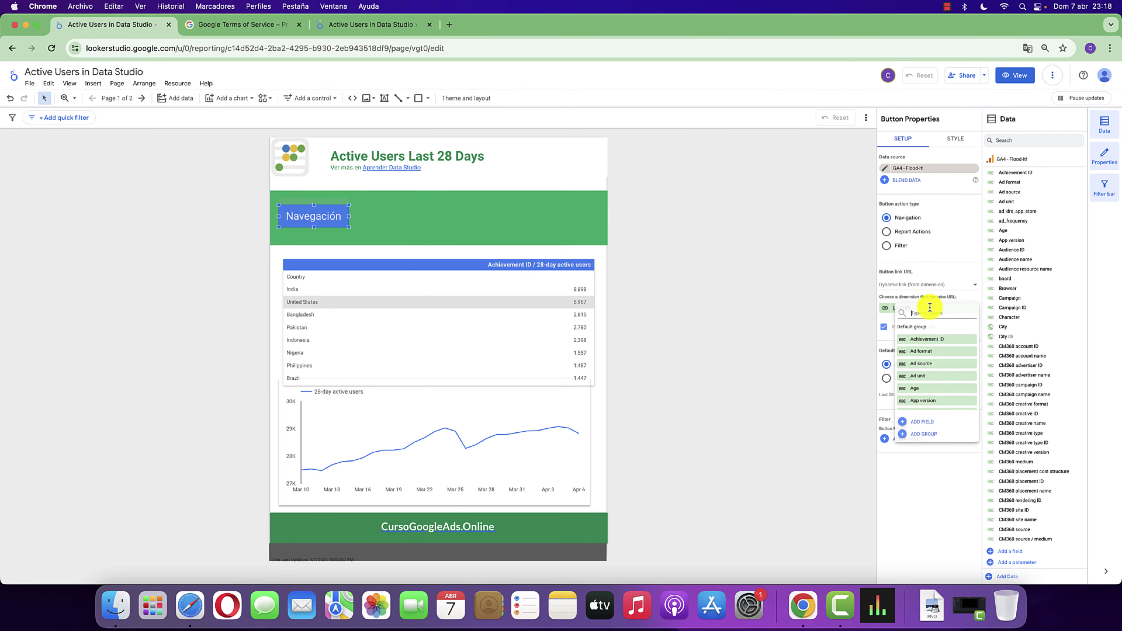
text(s)
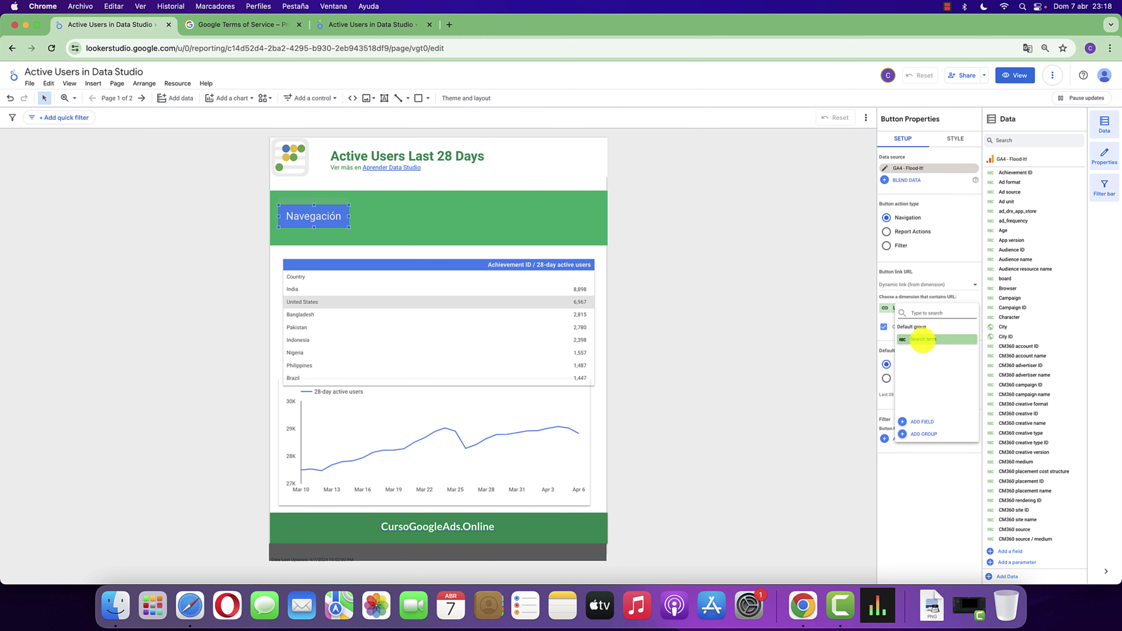
click(923, 339)
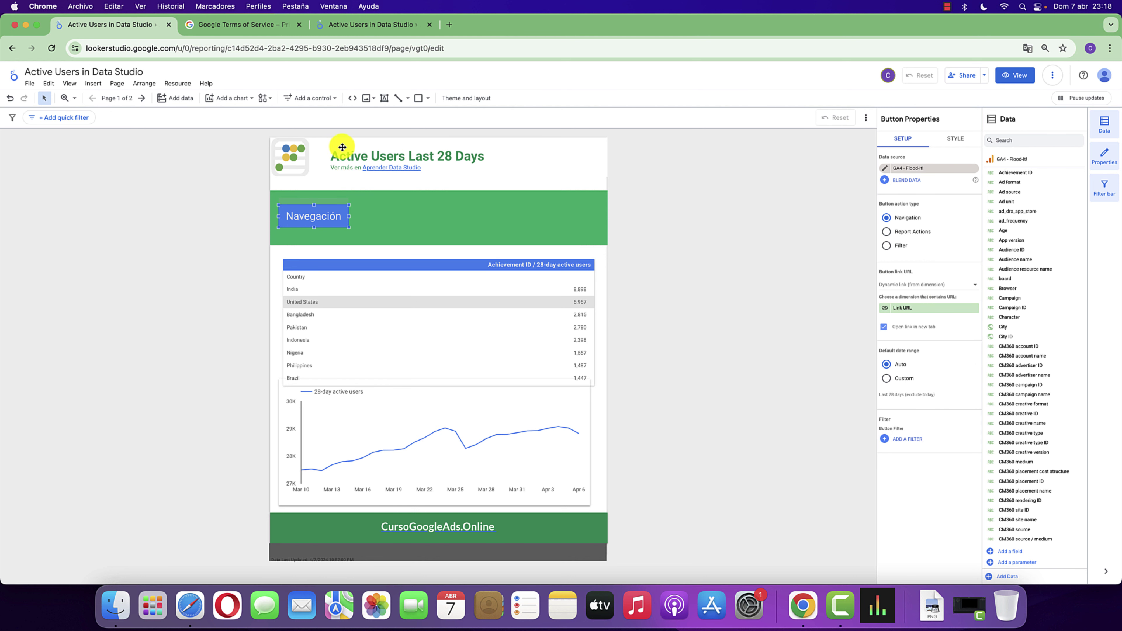
Add a second button control beside Navegación on the green banner
click(333, 99)
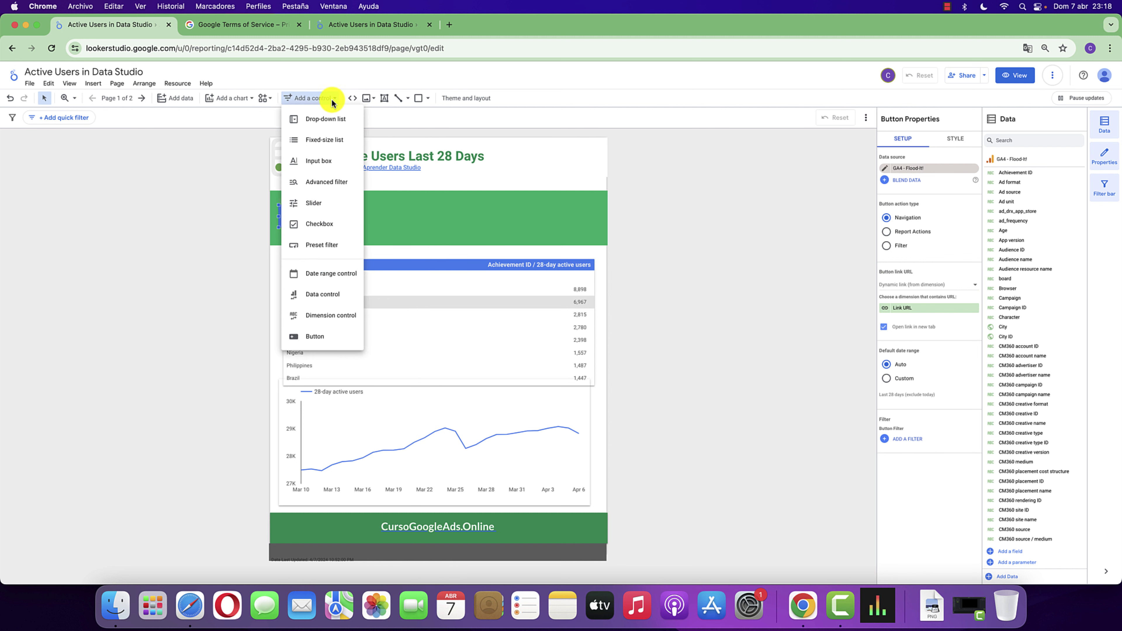
click(325, 334)
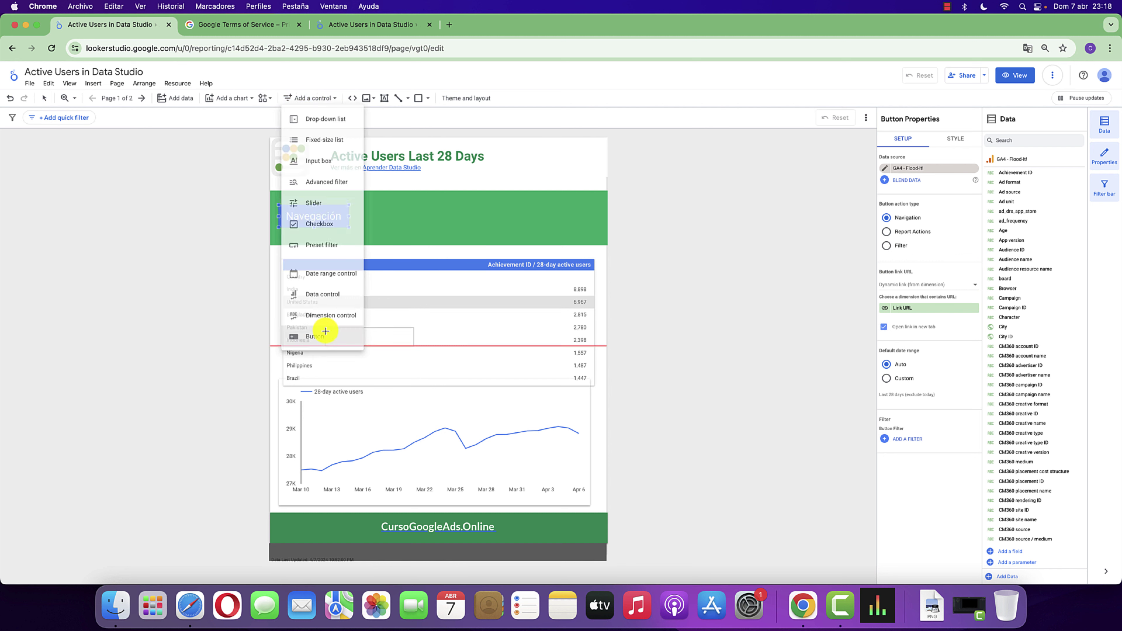
click(366, 208)
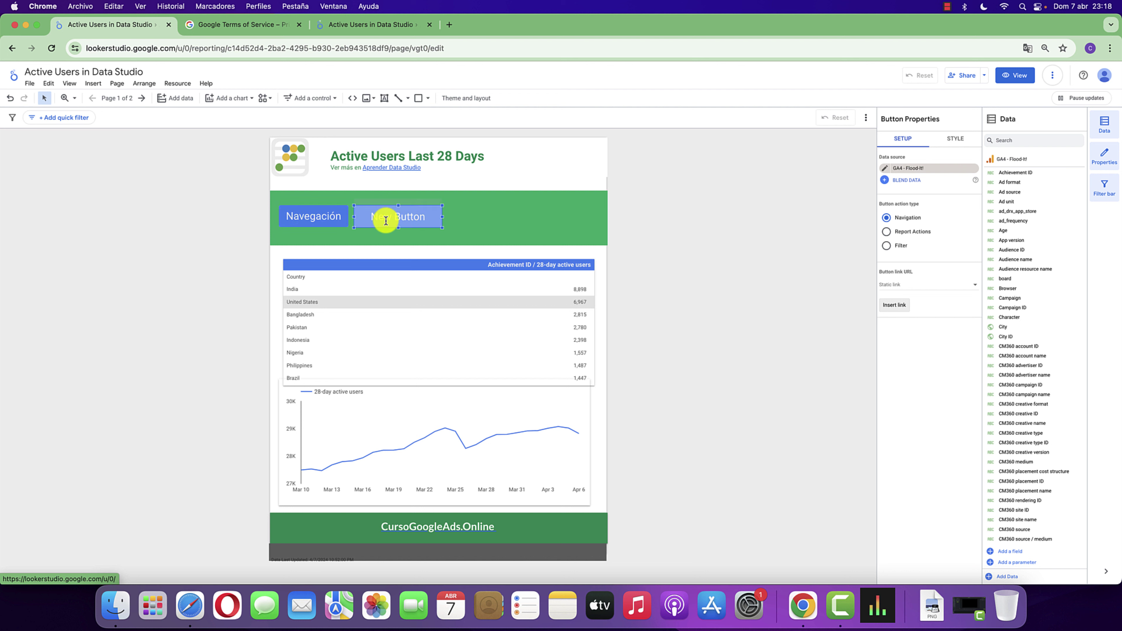
Start labelling the new button and stop its link from opening in a new tab
double_click(392, 218)
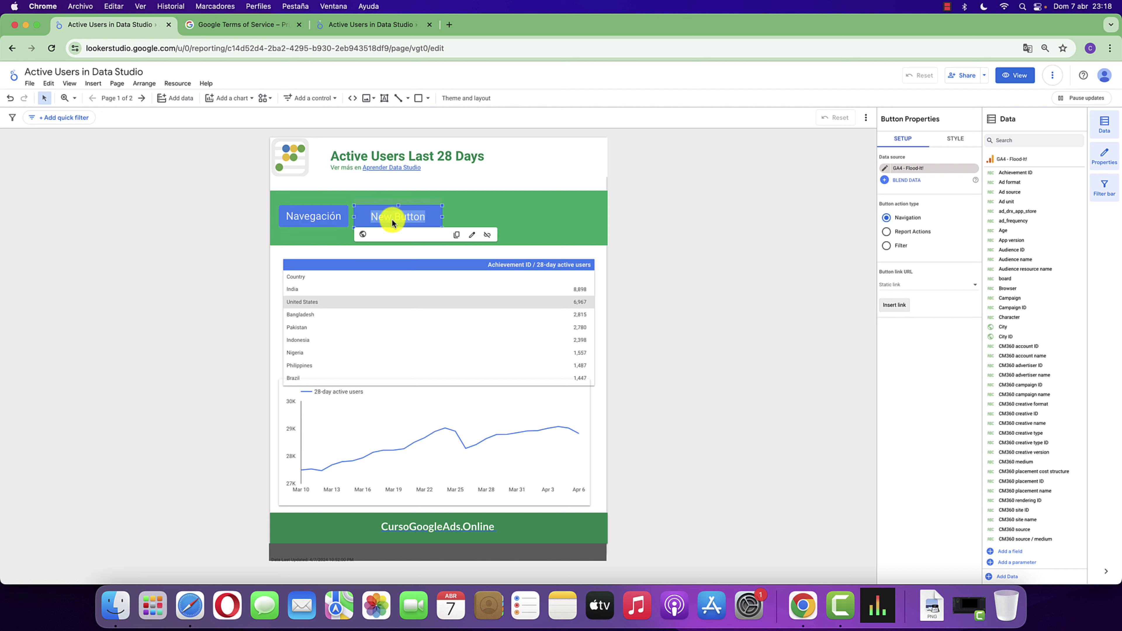
text(Compart)
text(arga)
key(super+a)
key(BackSpace)
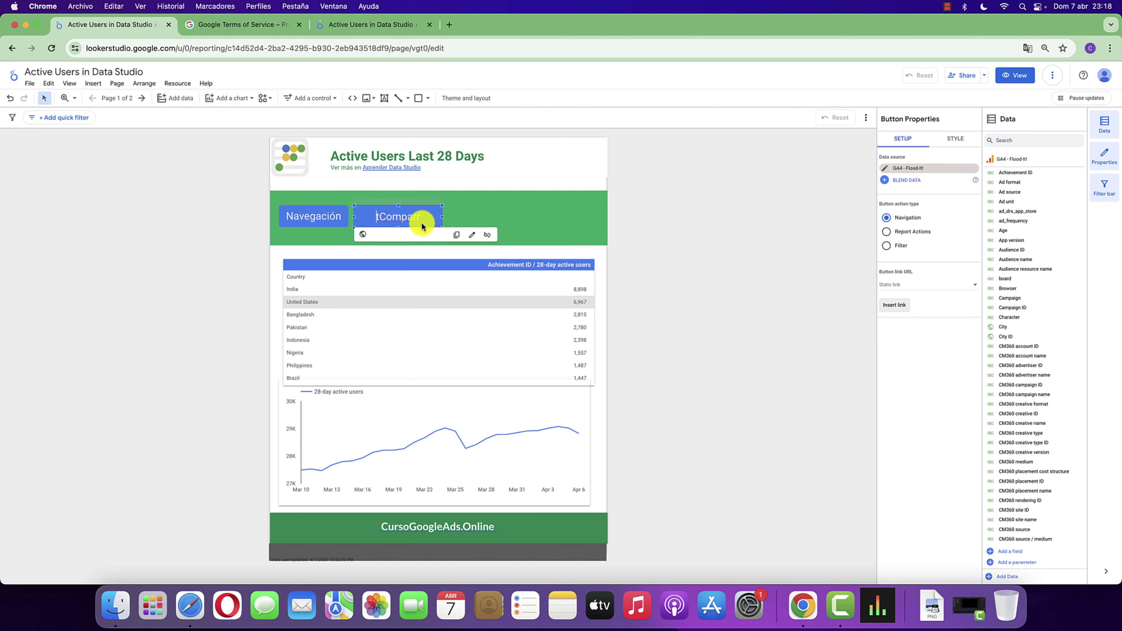
click(469, 238)
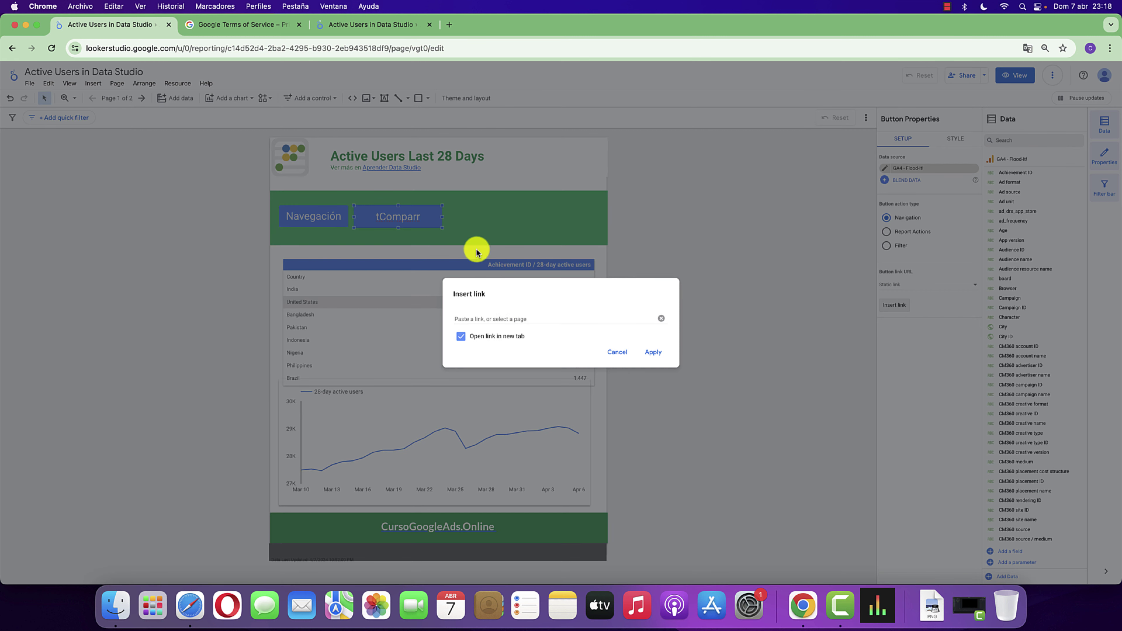
click(661, 319)
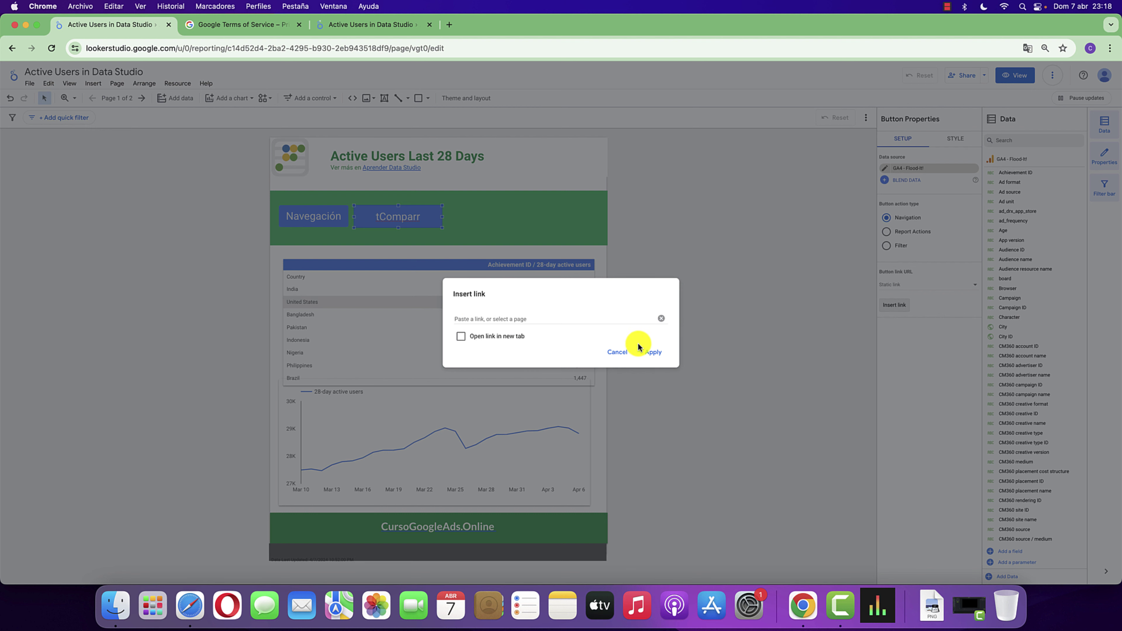
click(628, 352)
Correct the second button's label so it reads 'Compartir'
click(422, 216)
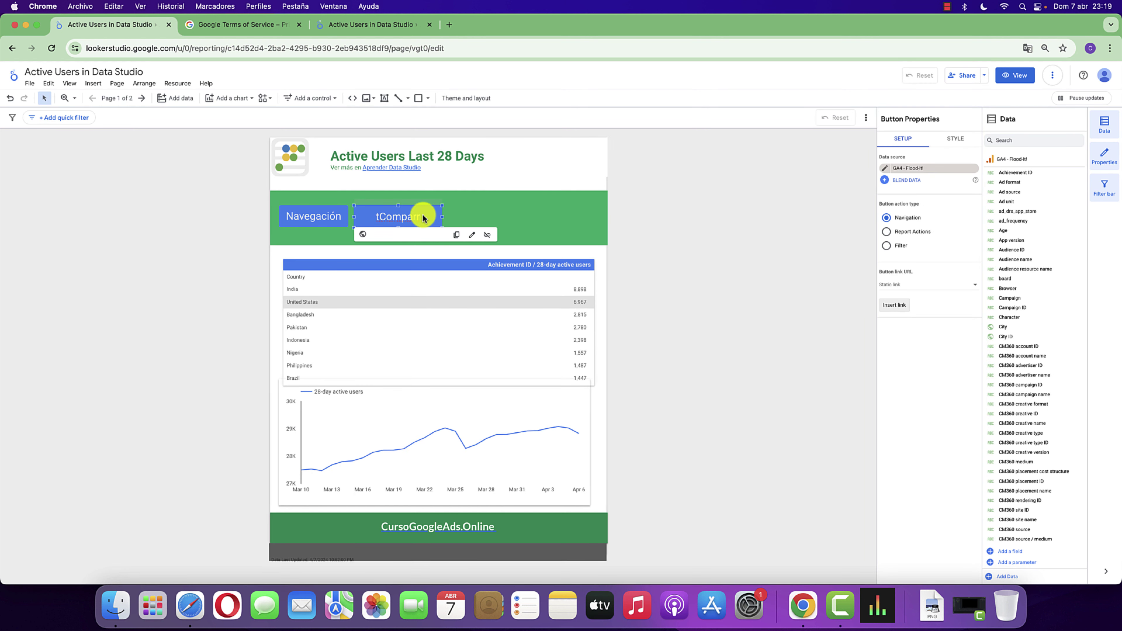
key(BackSpace)
text(tir)
key(Escape)
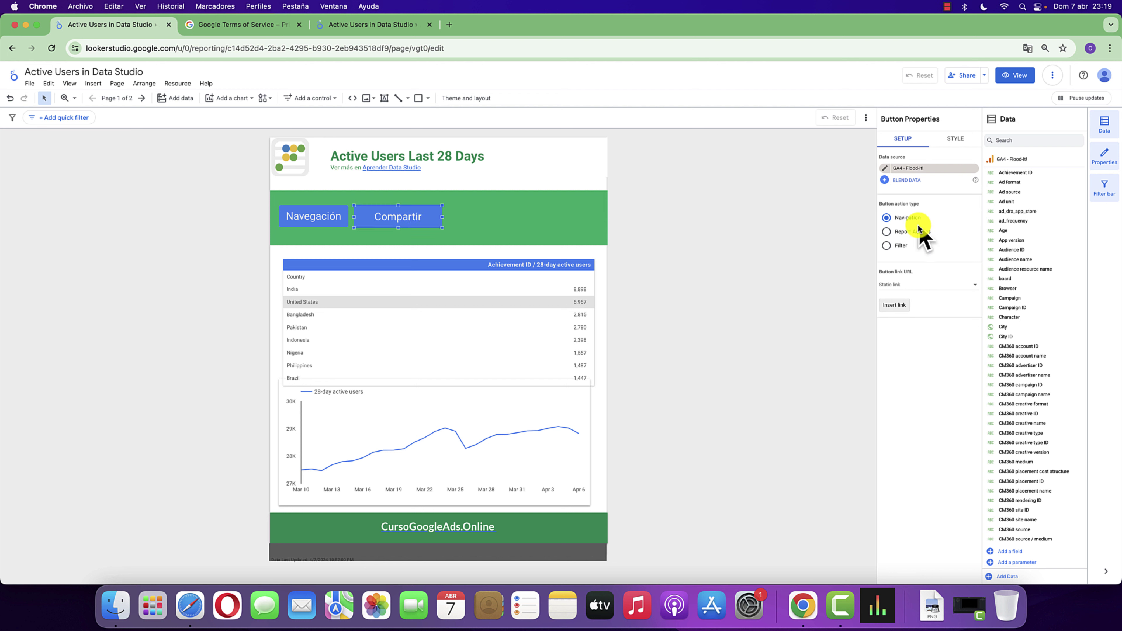
Set Compartir to Report Actions with a gold background fill and green font colour
click(889, 234)
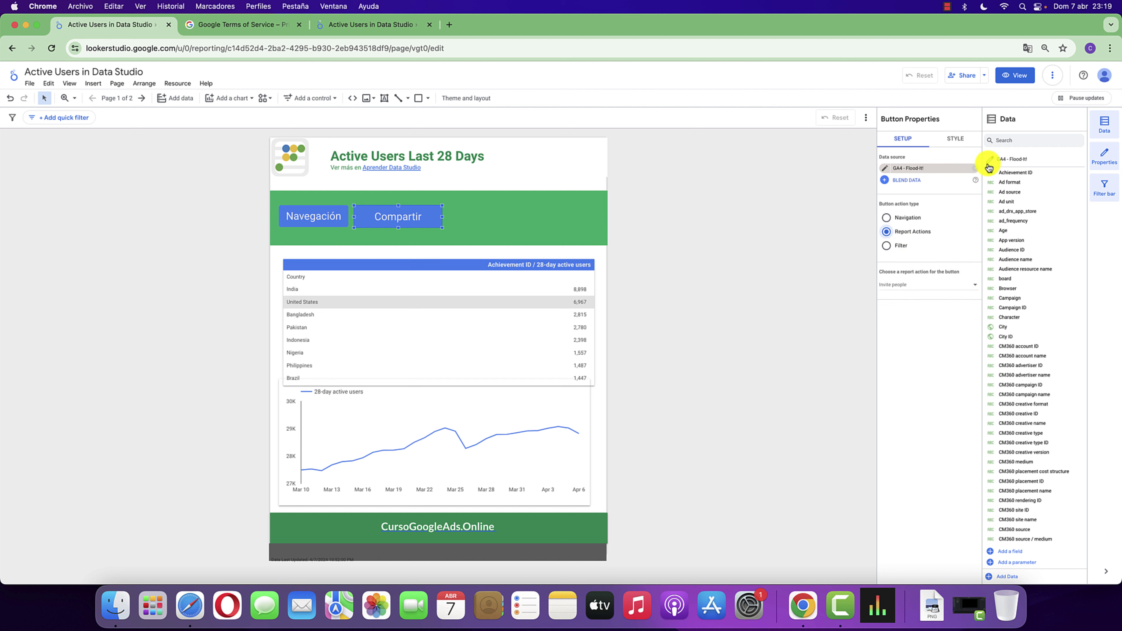
click(961, 140)
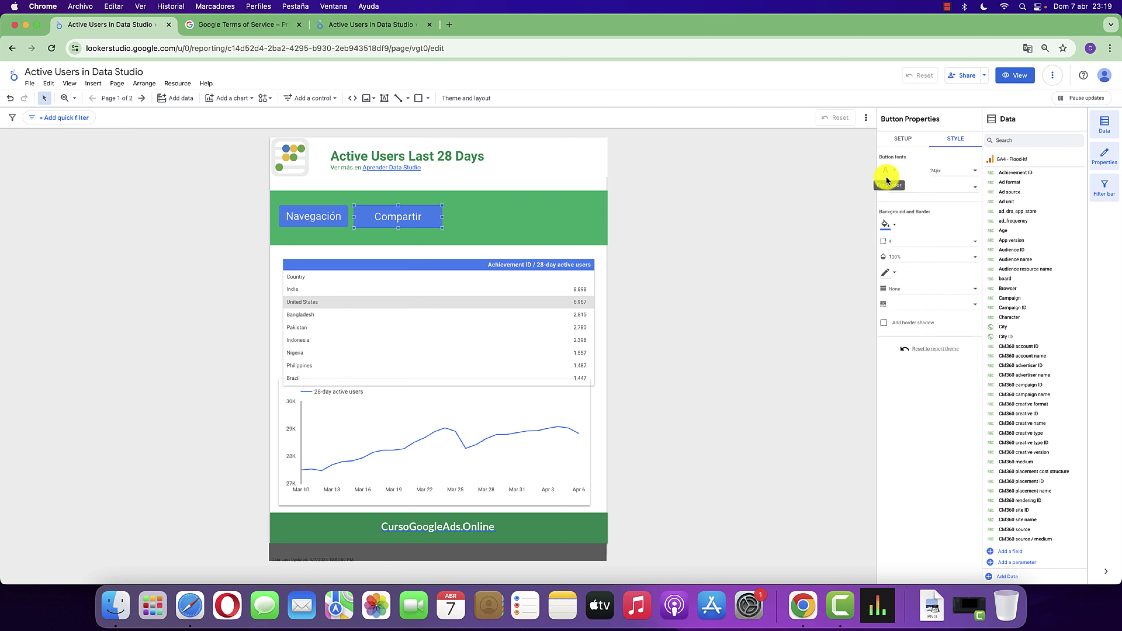
click(897, 172)
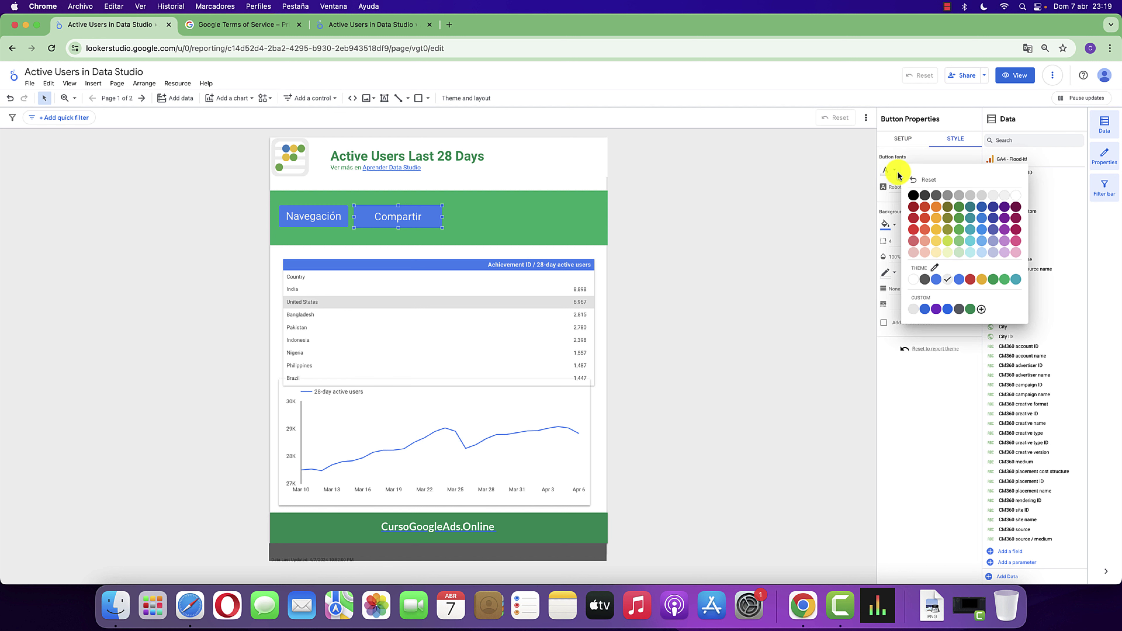
click(862, 218)
click(885, 226)
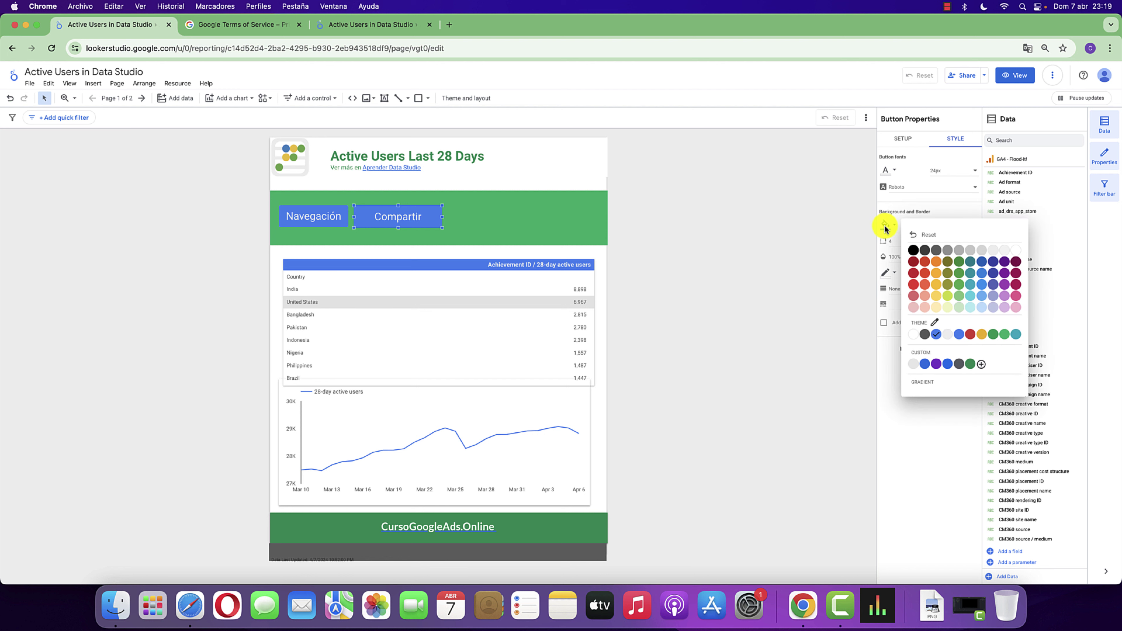
click(981, 334)
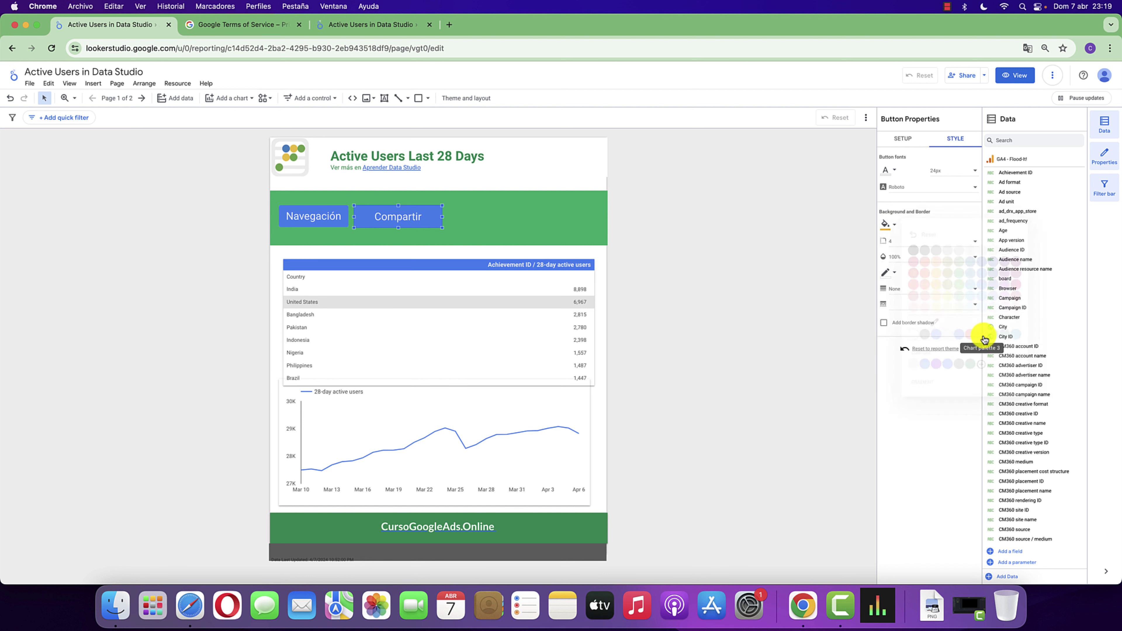
click(892, 172)
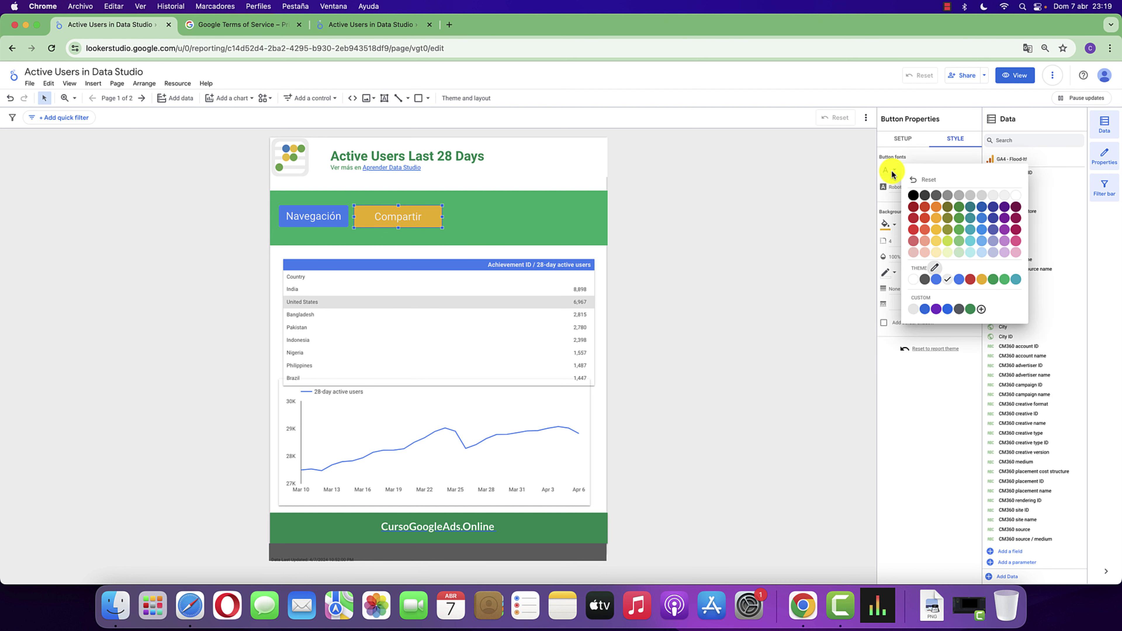
click(994, 280)
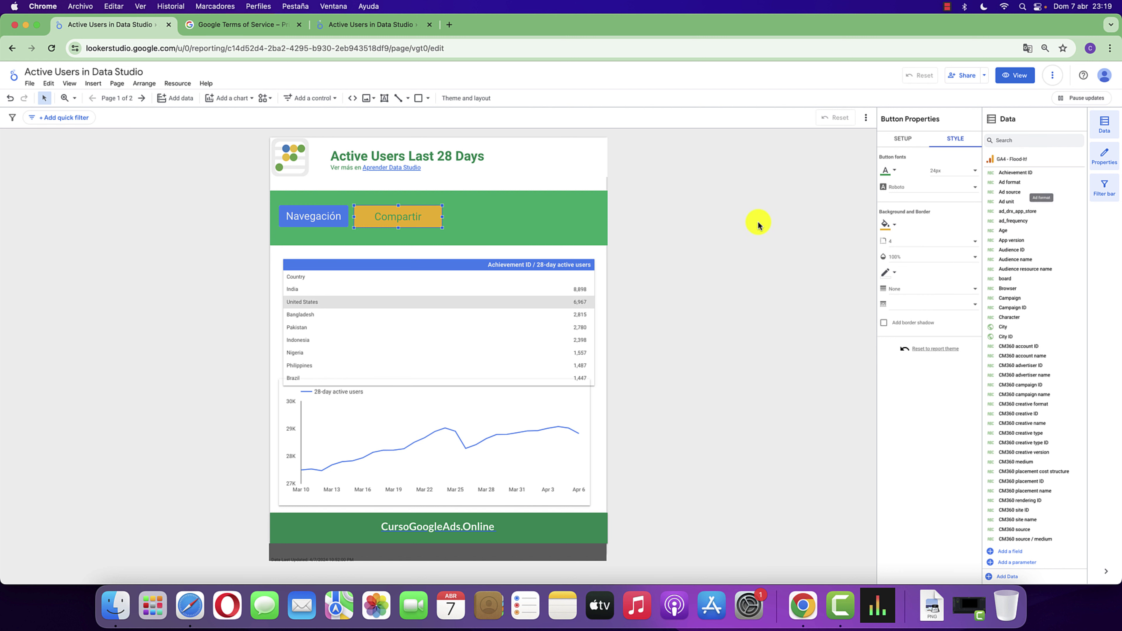
click(903, 138)
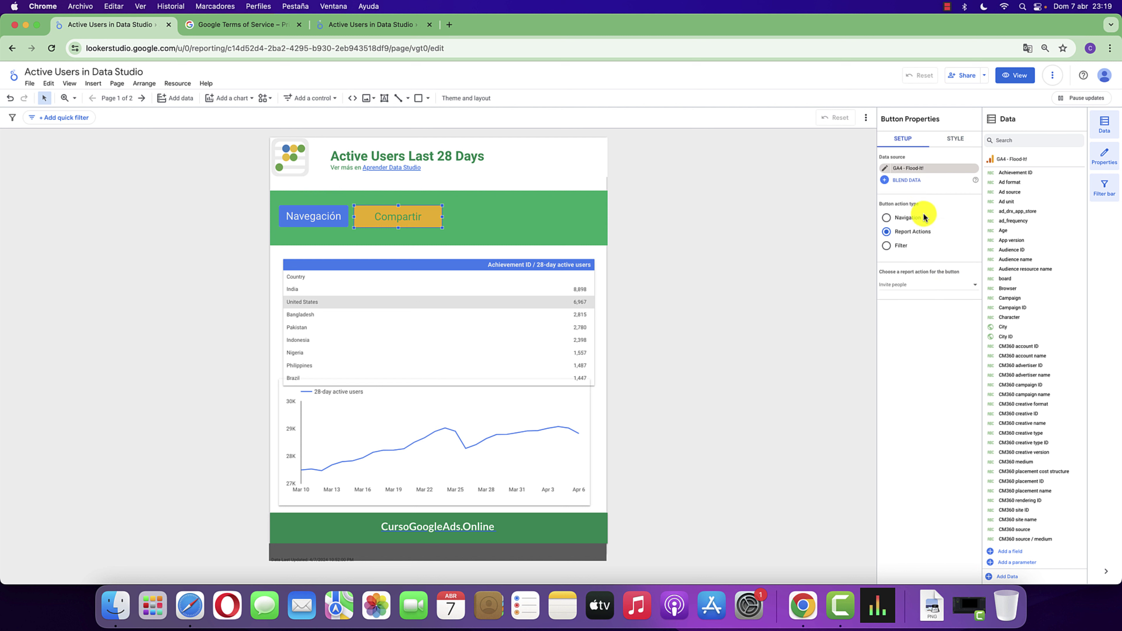
click(915, 287)
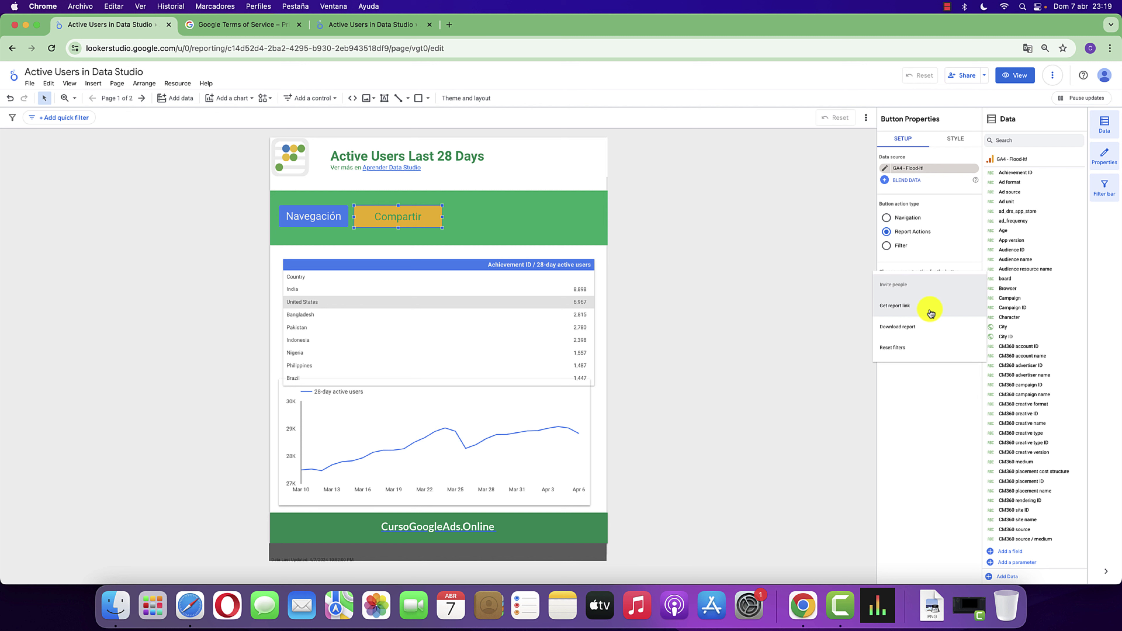
click(1015, 75)
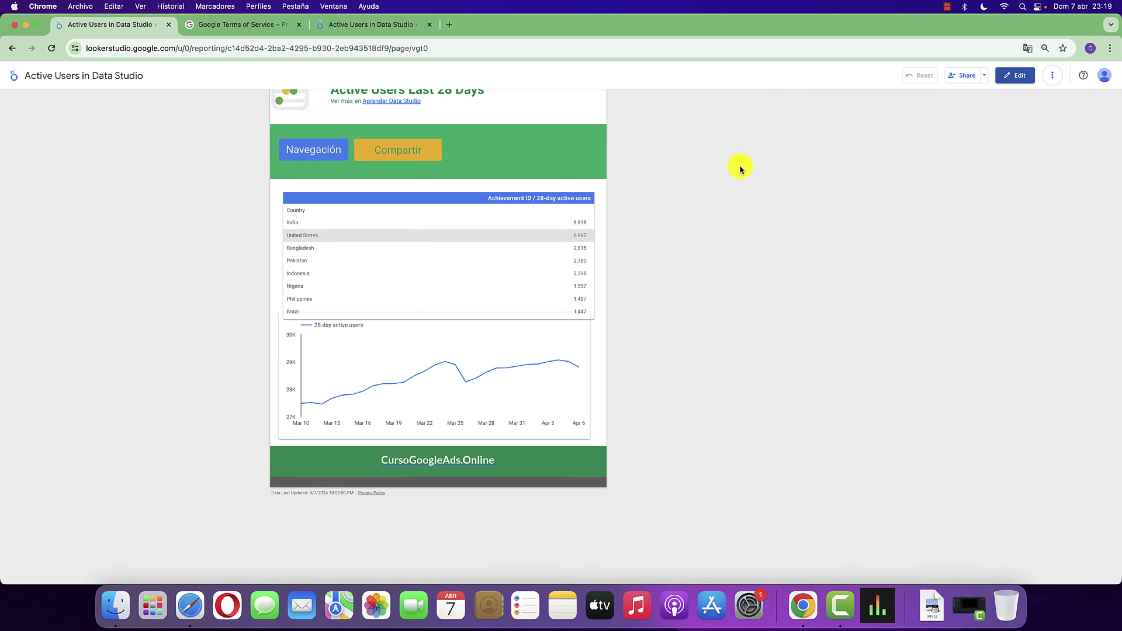
click(521, 146)
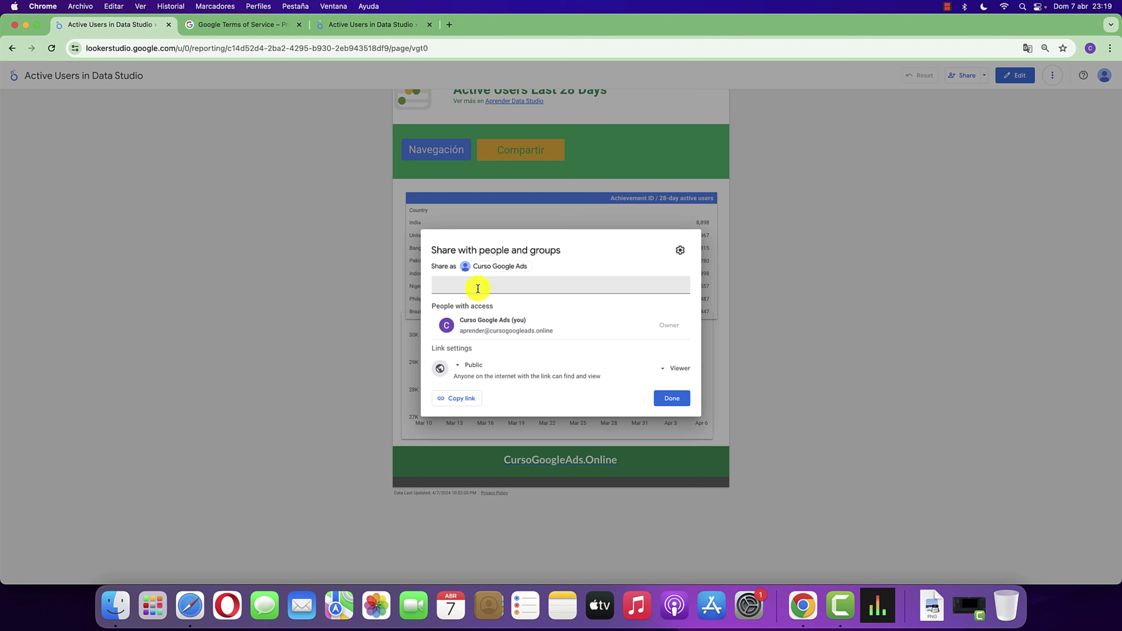
click(477, 288)
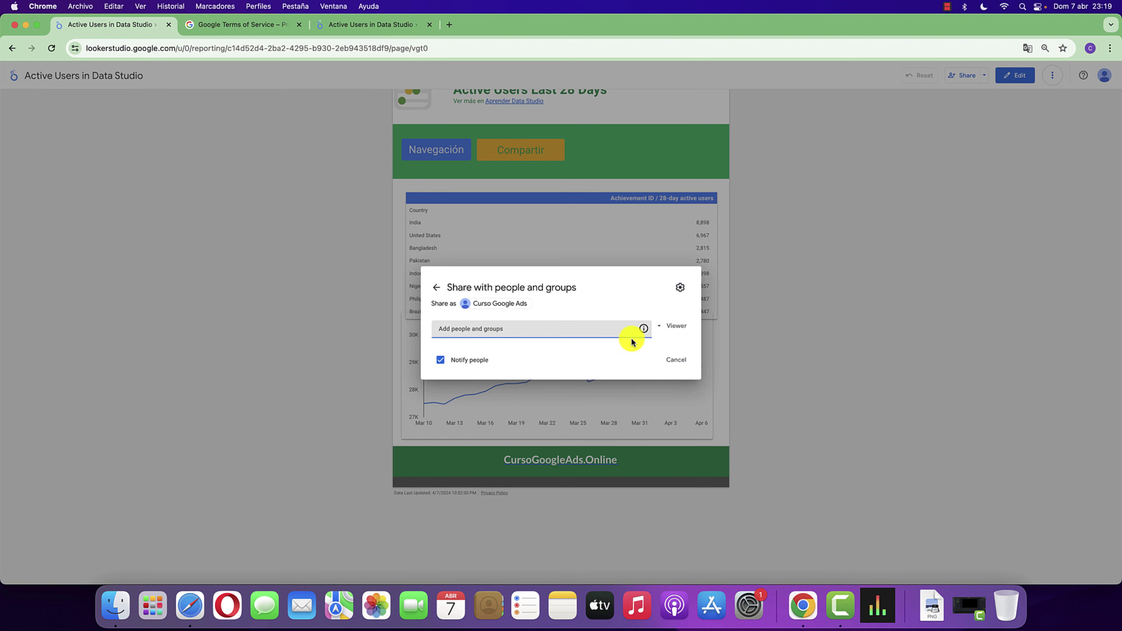
click(672, 332)
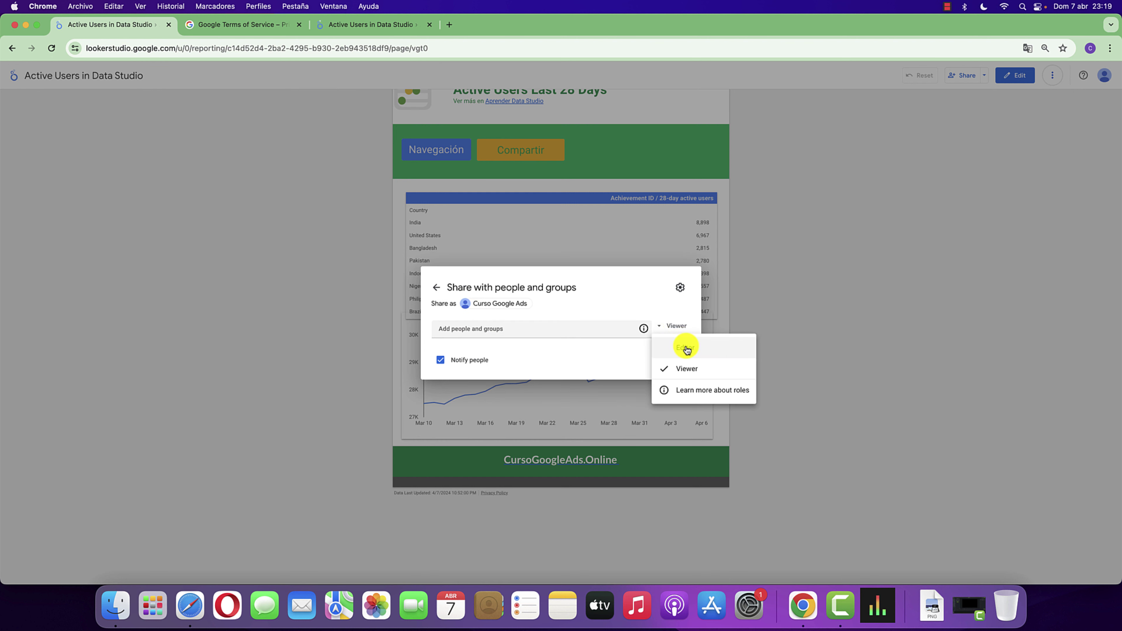
click(697, 306)
click(671, 367)
click(1016, 78)
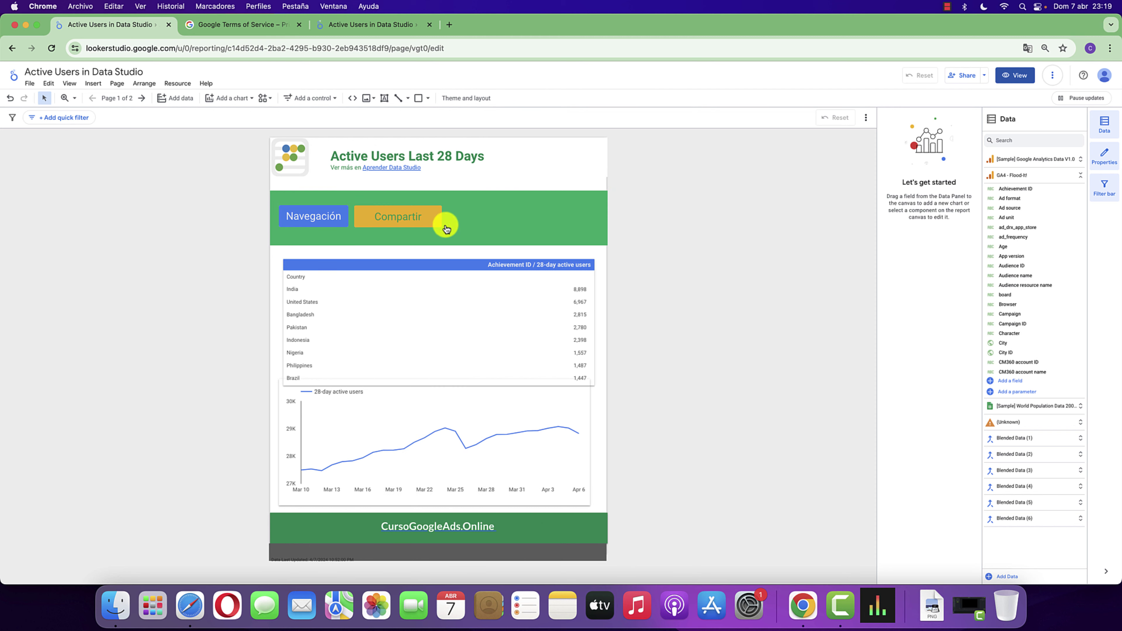
Set the Compartir button's report action to Get report link
click(437, 221)
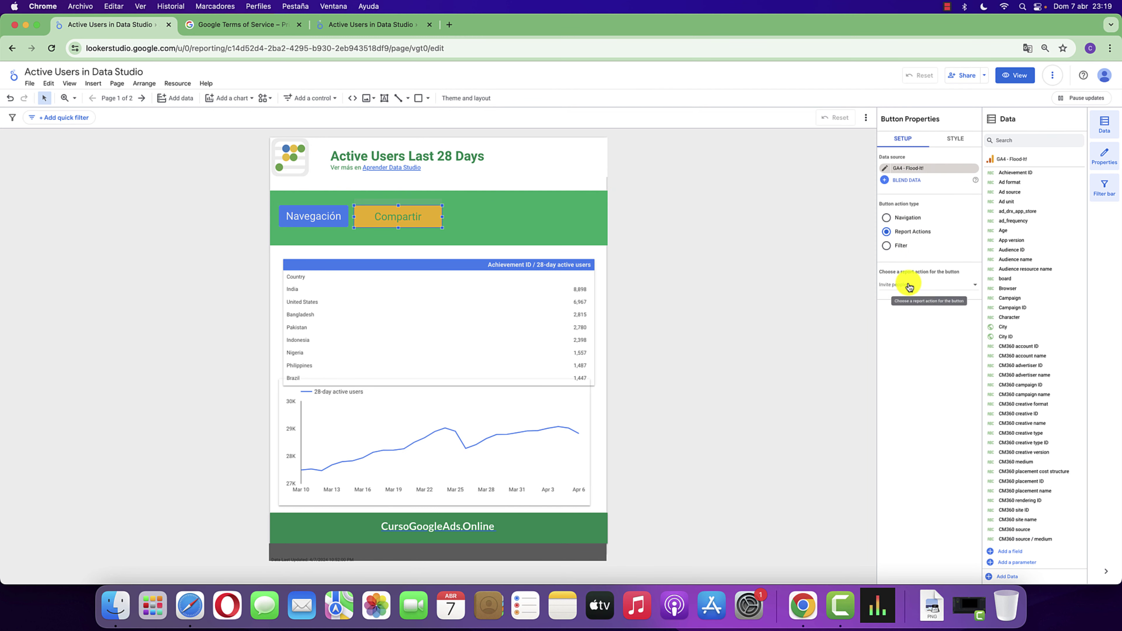
click(910, 291)
click(902, 306)
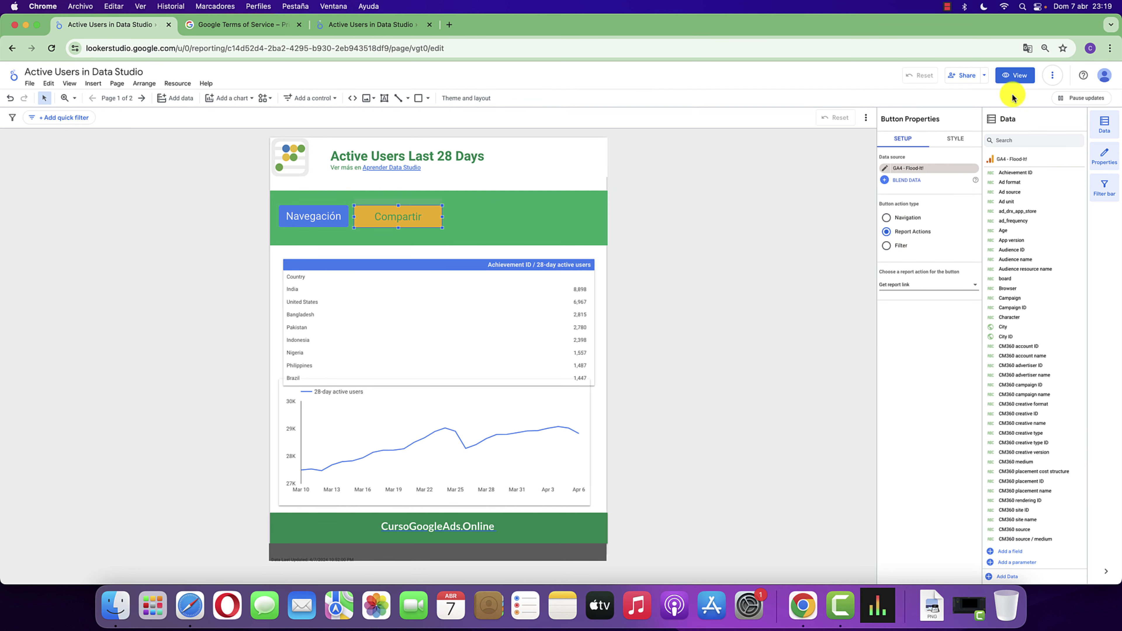
In viewer preview, copy Compartir's report link, verify it loads in a new tab, then resume editing
click(1015, 75)
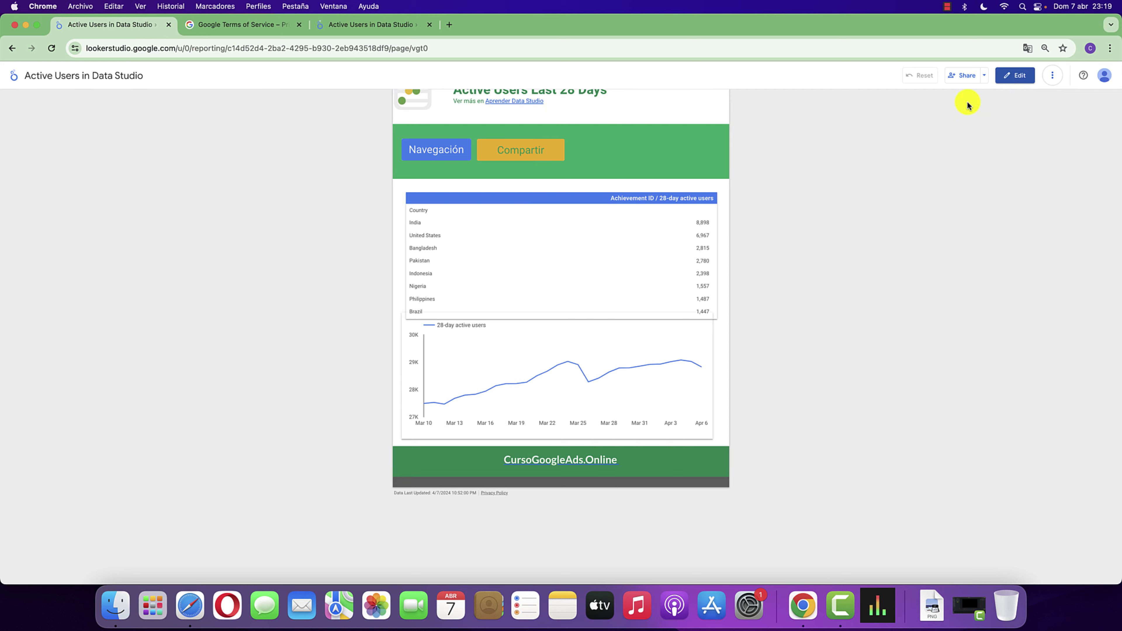
click(545, 152)
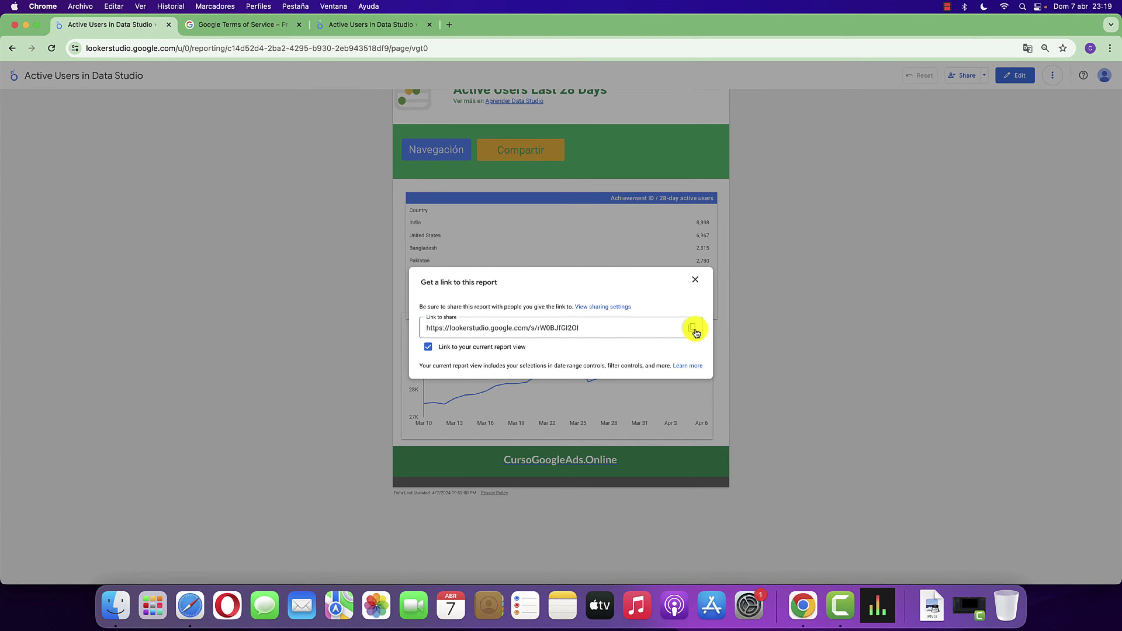
click(691, 328)
click(449, 24)
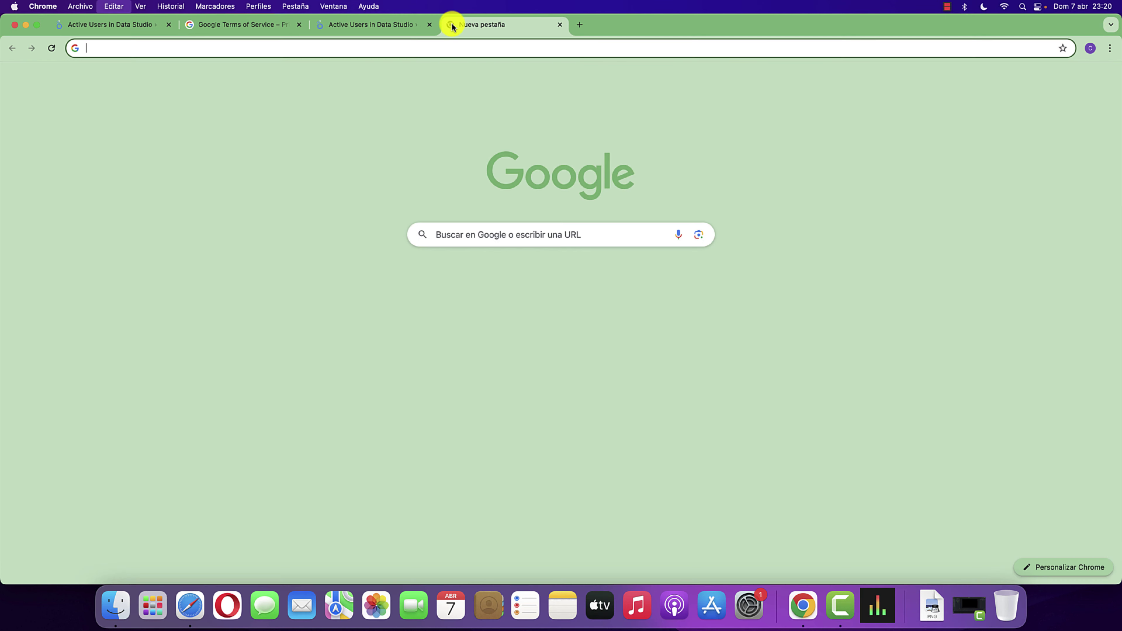
key(super+v)
key(Return)
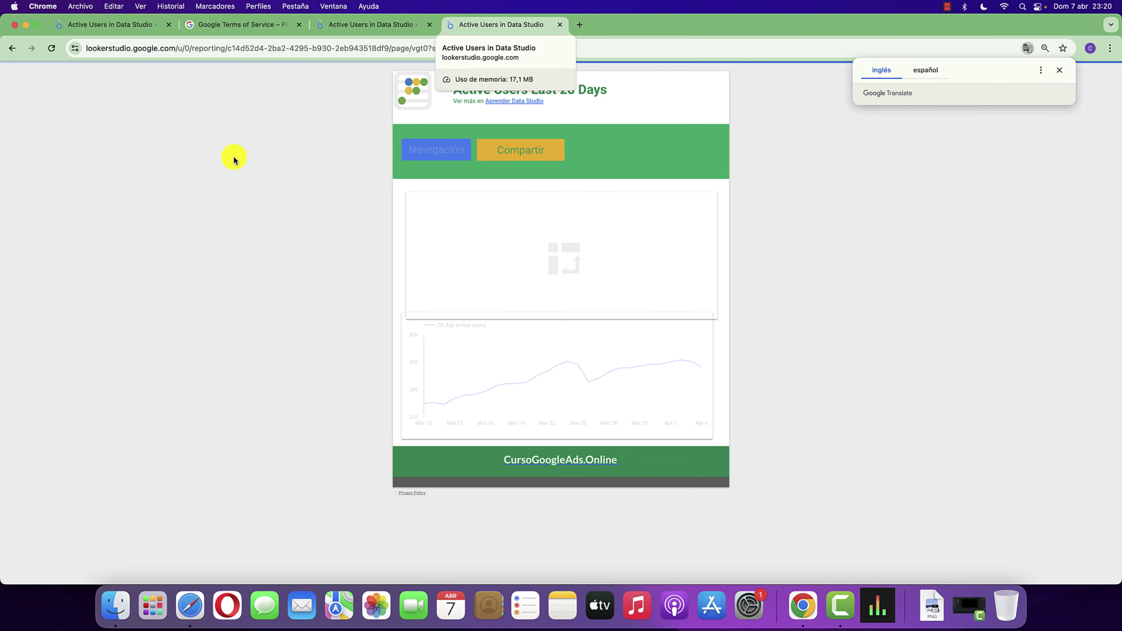
click(127, 25)
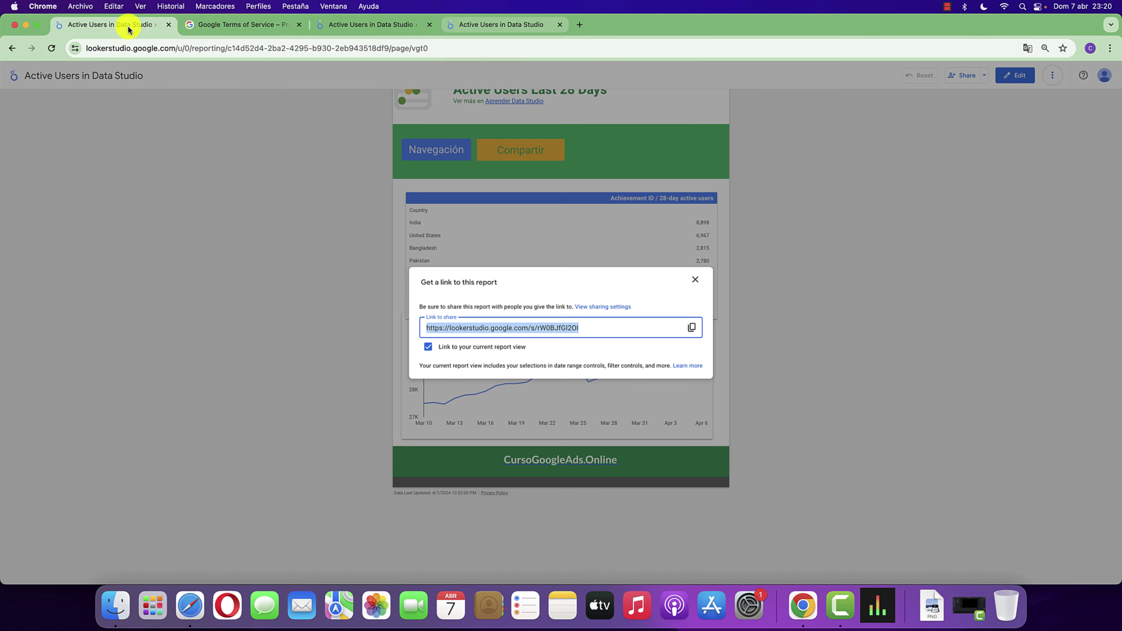
click(694, 279)
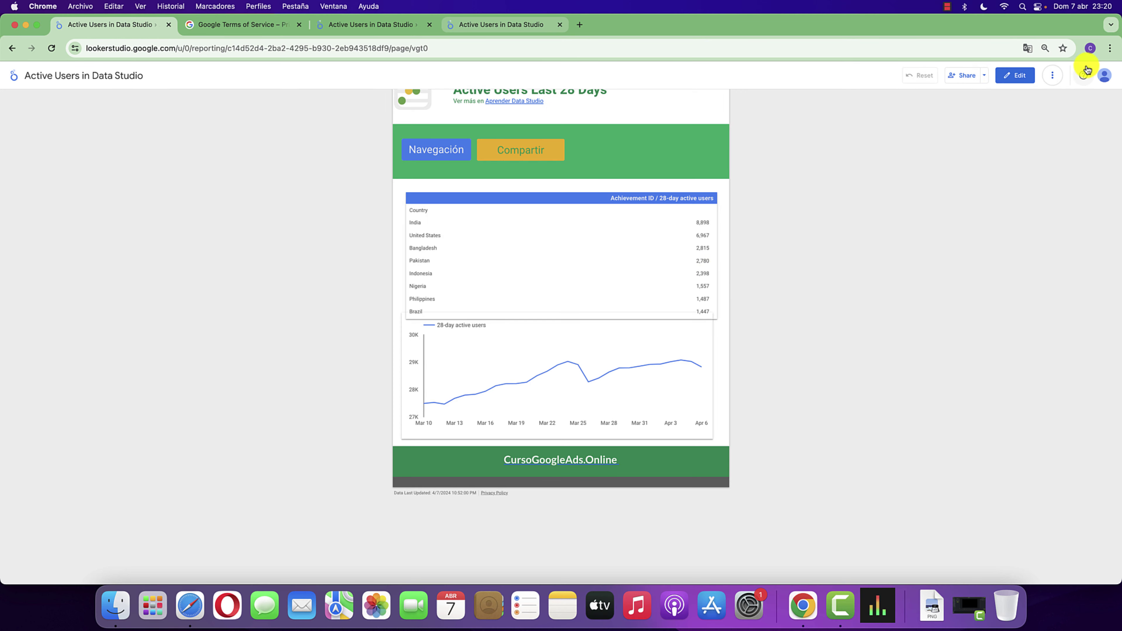
click(1013, 77)
click(420, 217)
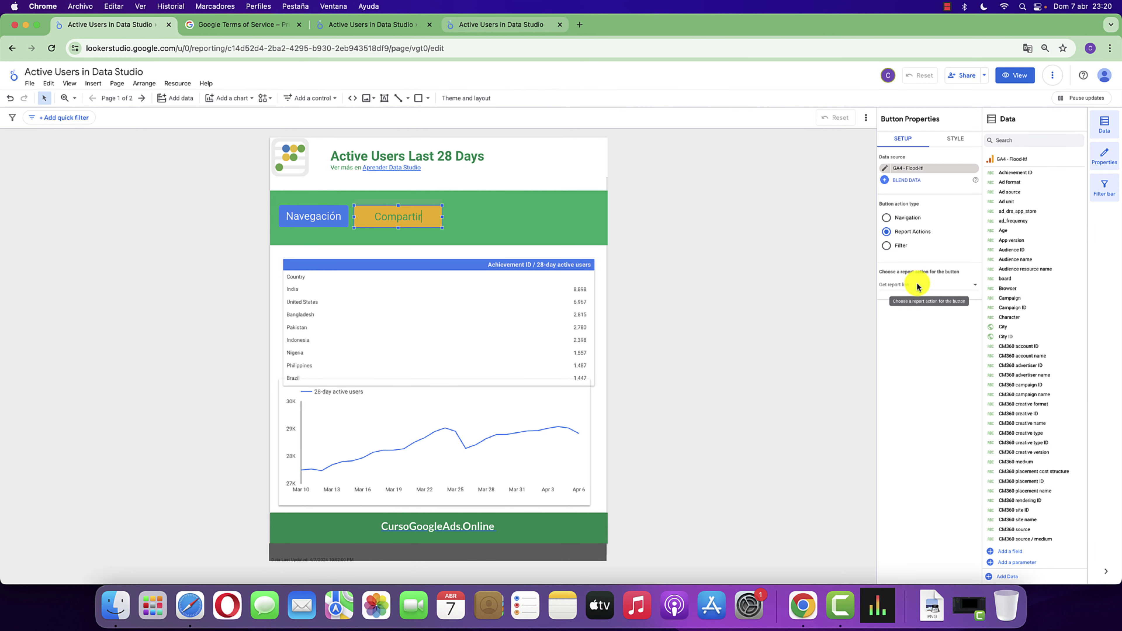
Try Download report as Compartir's action, test it in viewer preview, then reselect the button
click(921, 286)
click(913, 308)
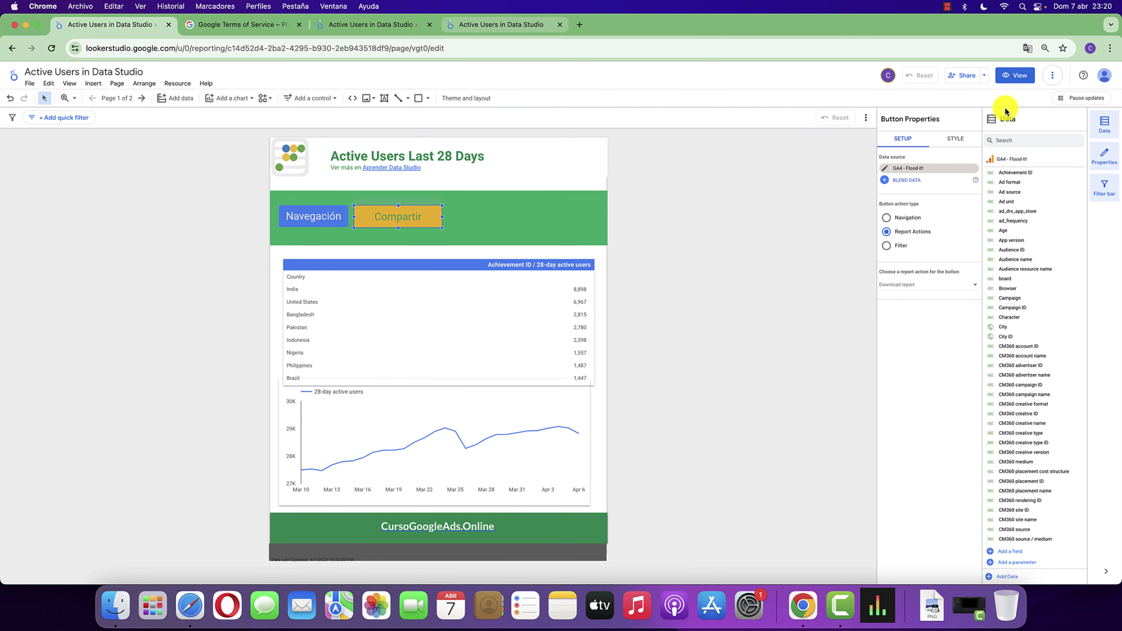
click(1016, 79)
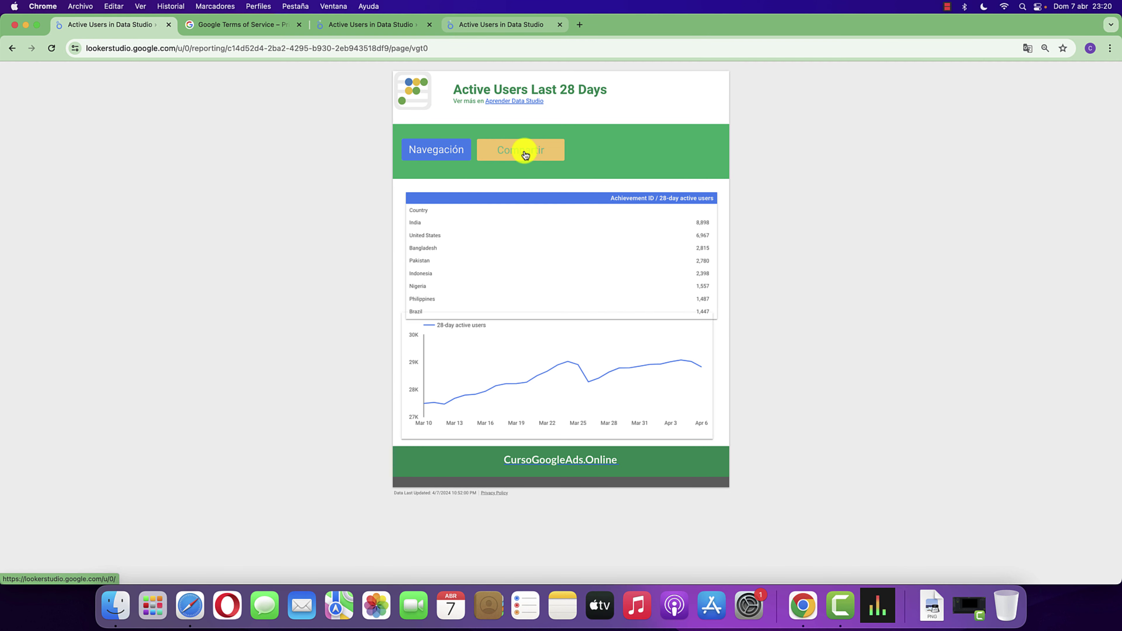
click(524, 151)
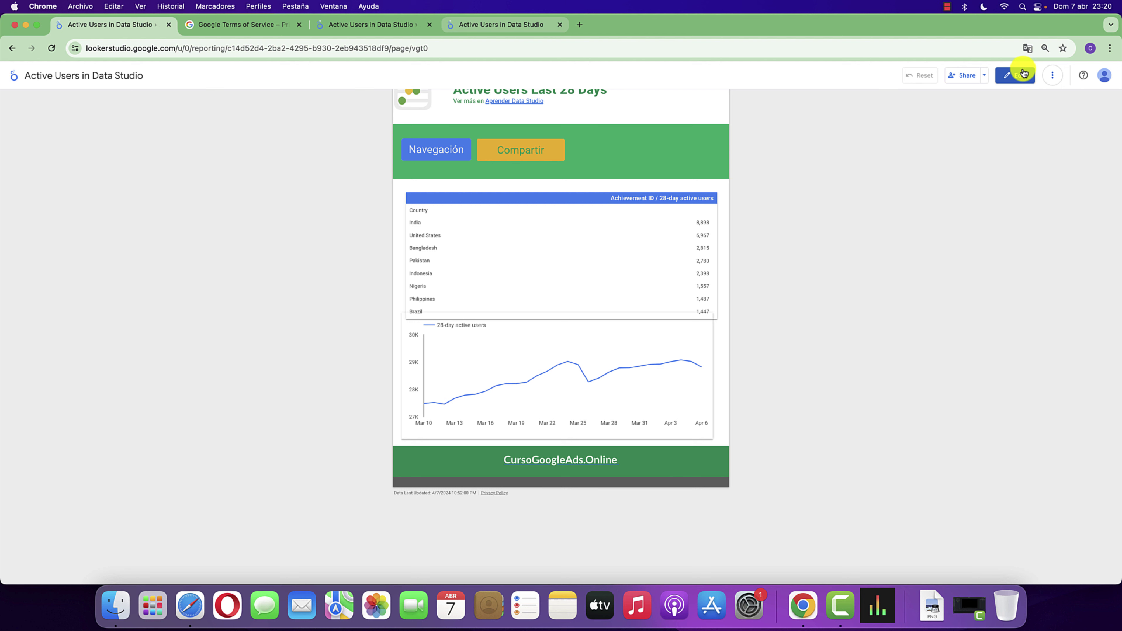
click(1024, 73)
double_click(424, 217)
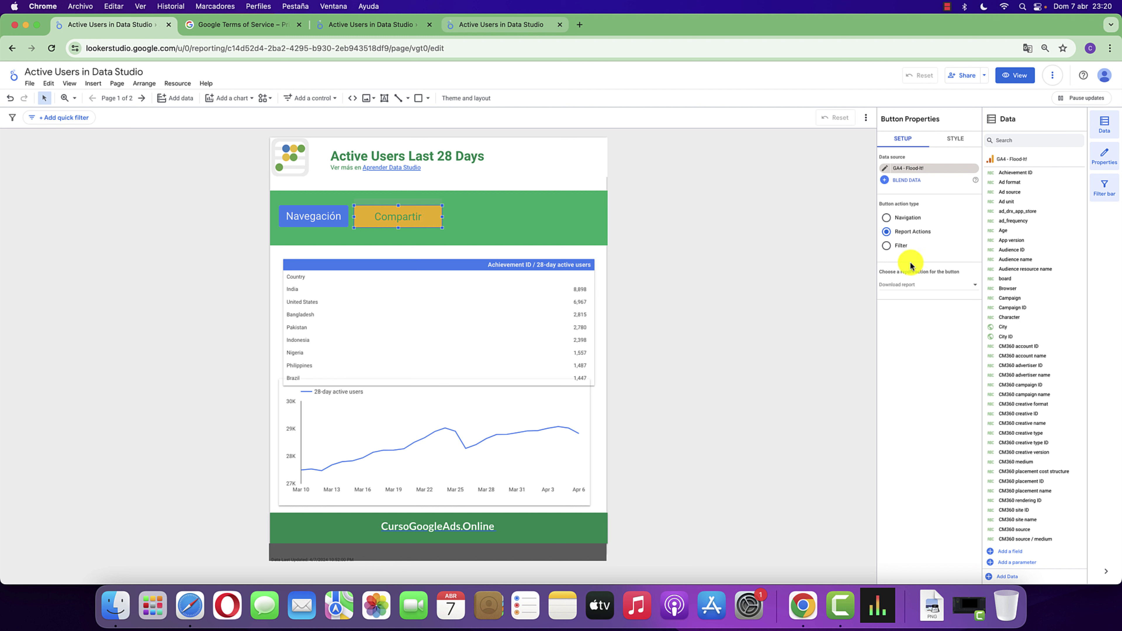
Keep Reset filters as Compartir's report action and check it in viewer preview
click(905, 285)
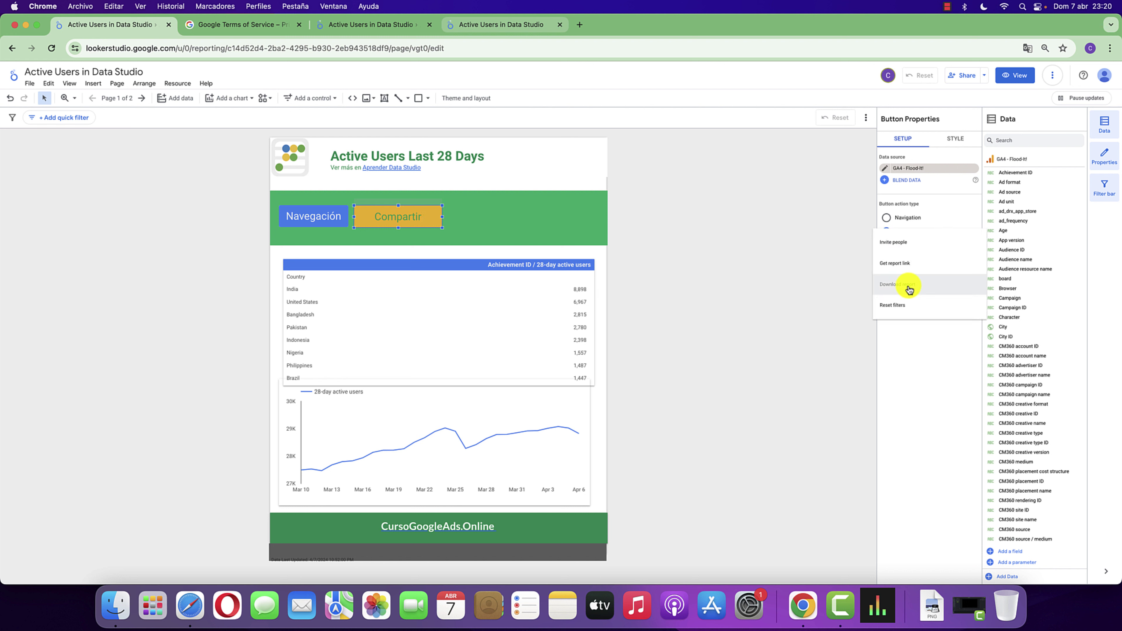
click(901, 306)
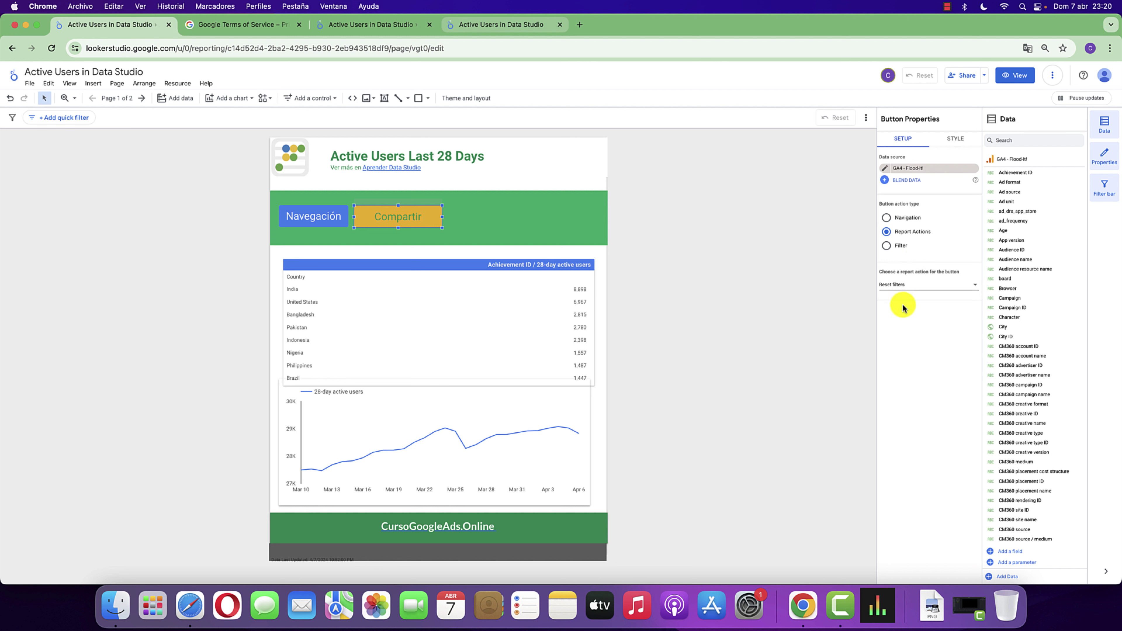
click(902, 283)
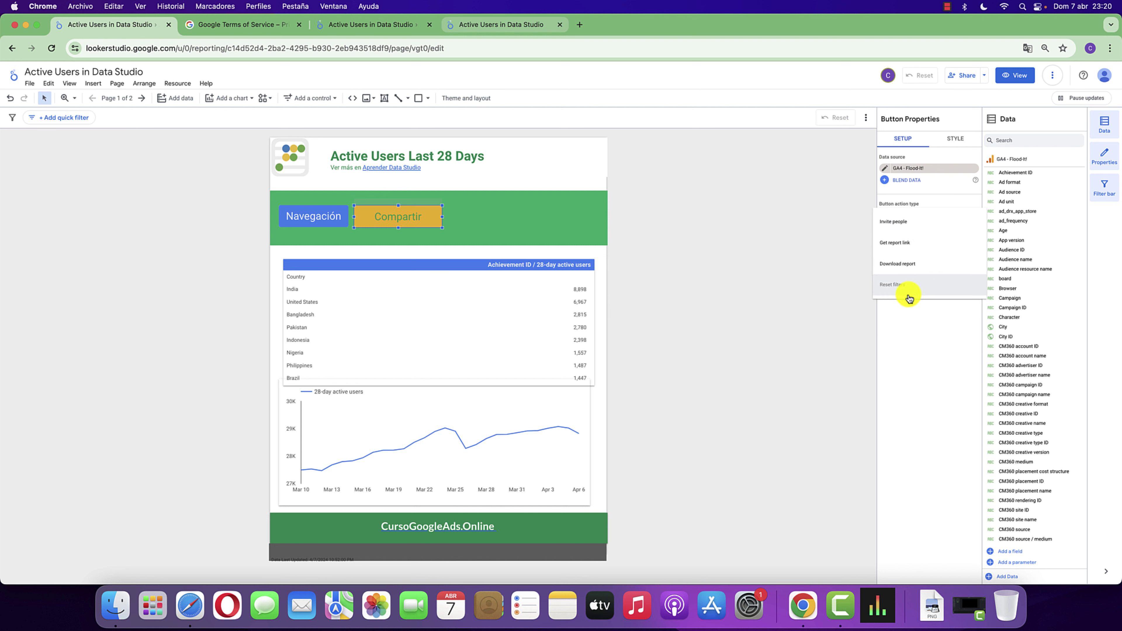
click(905, 288)
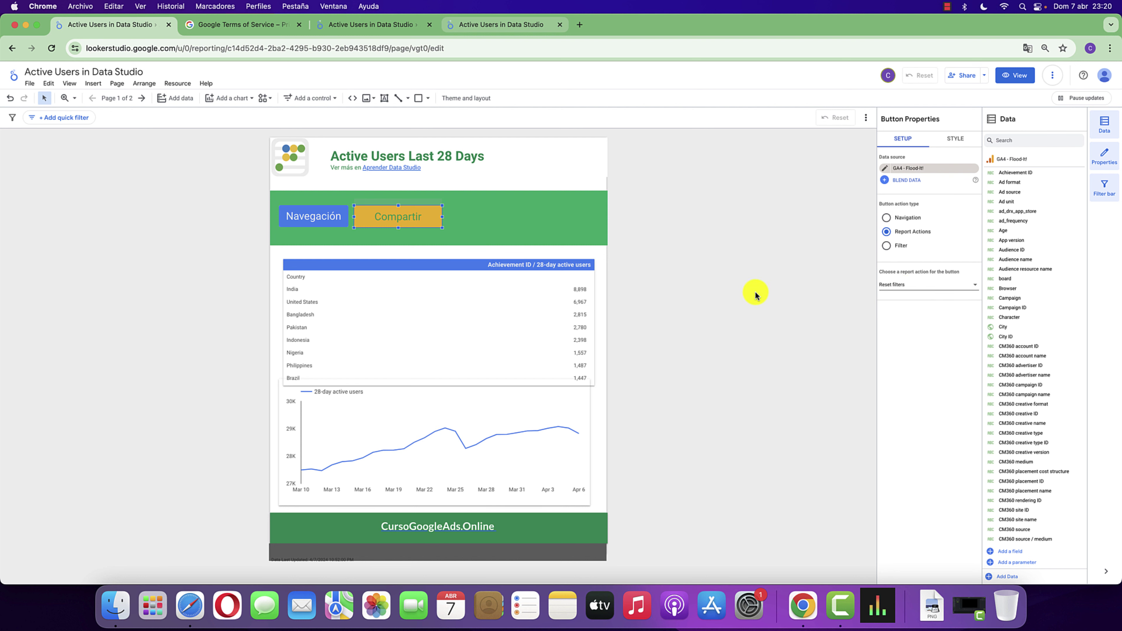
click(1006, 80)
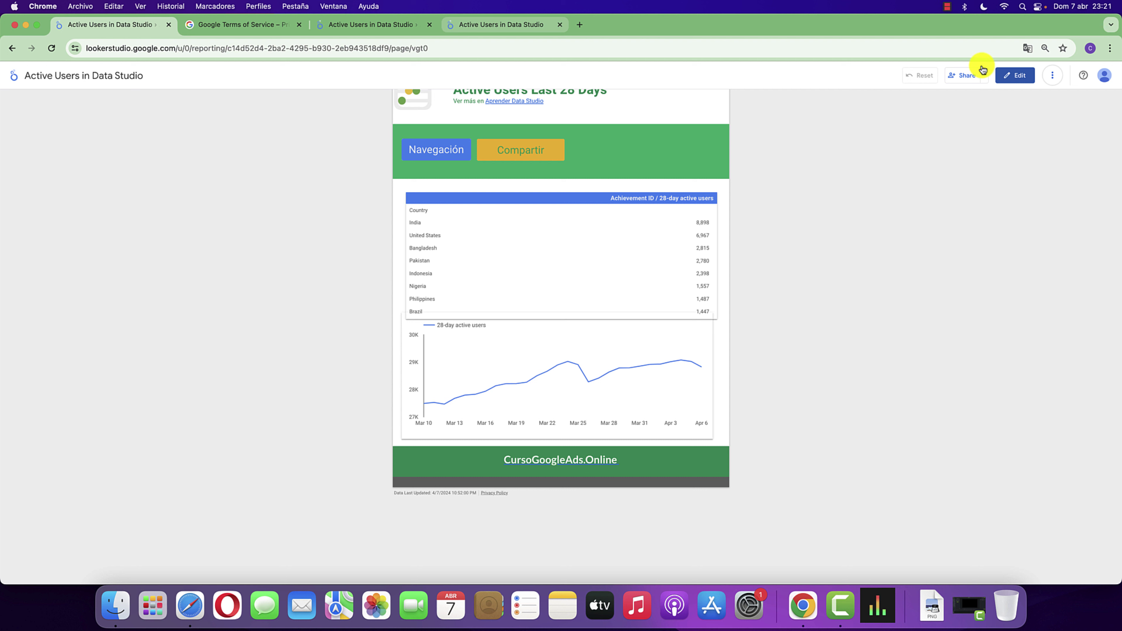
click(1009, 73)
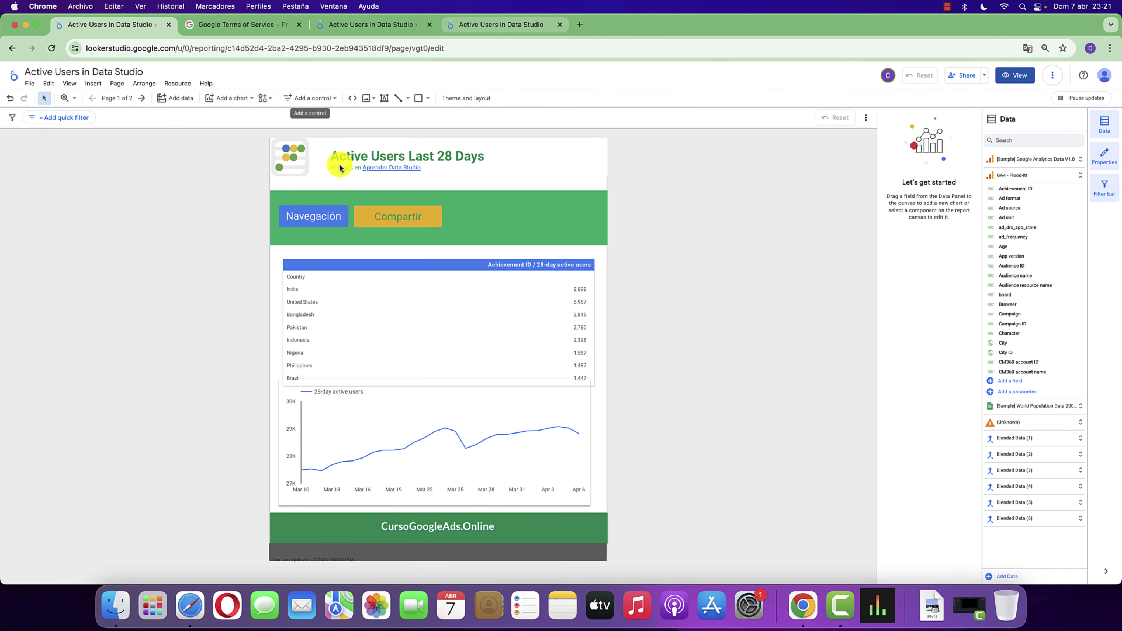
Switch Compartir's report action to Get report link
click(405, 215)
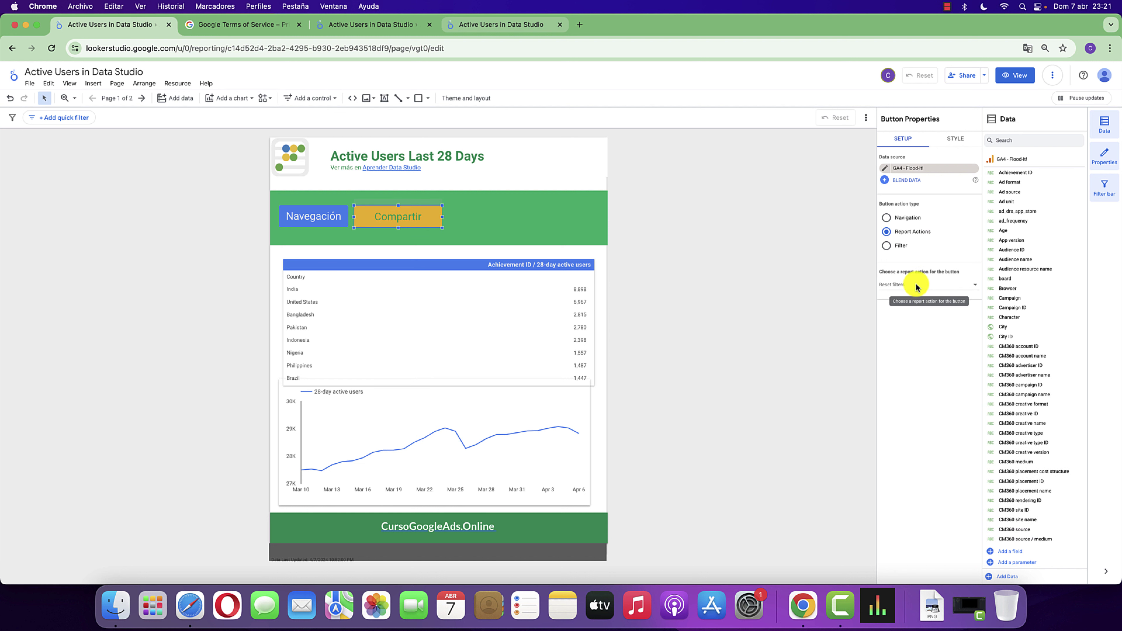
click(918, 286)
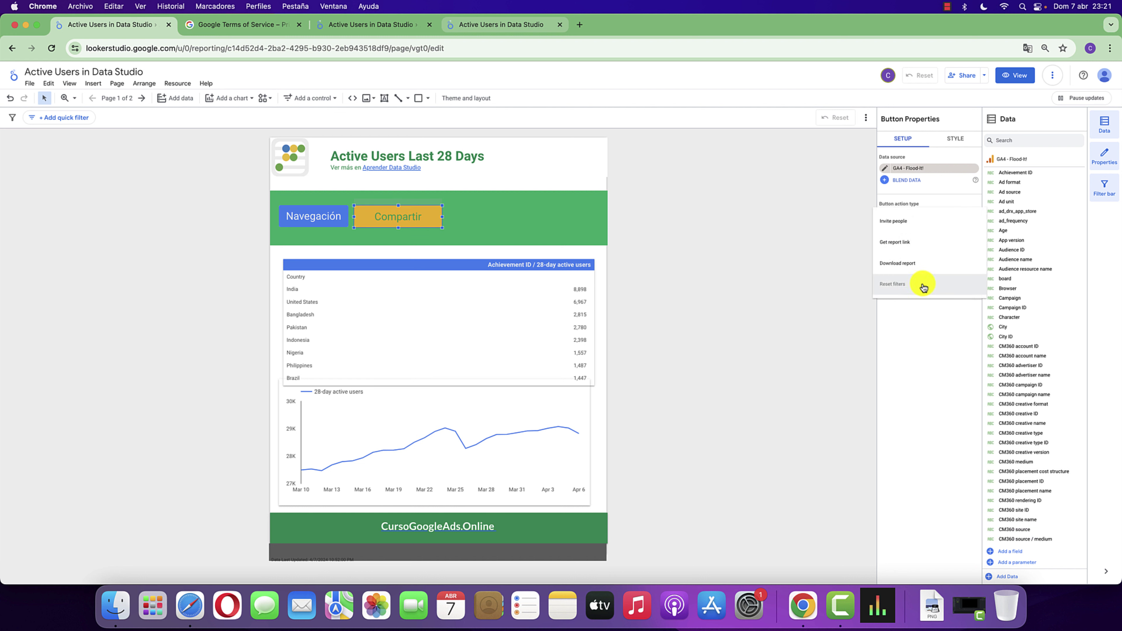
click(912, 242)
Add a new button right of Compartir whose report action resets filters
click(342, 100)
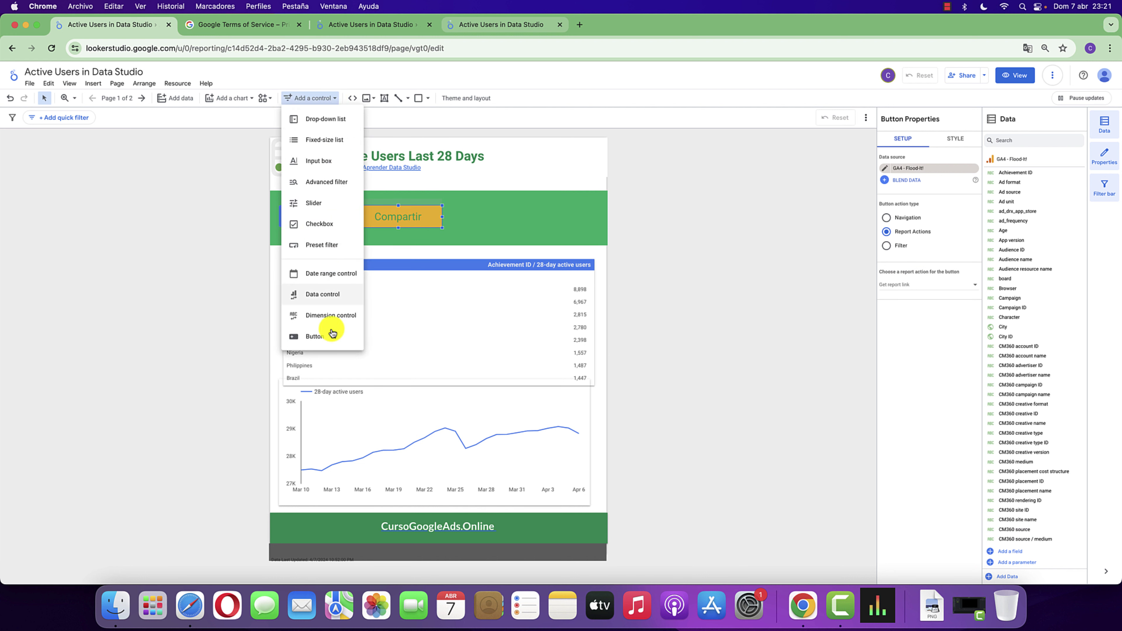
click(339, 340)
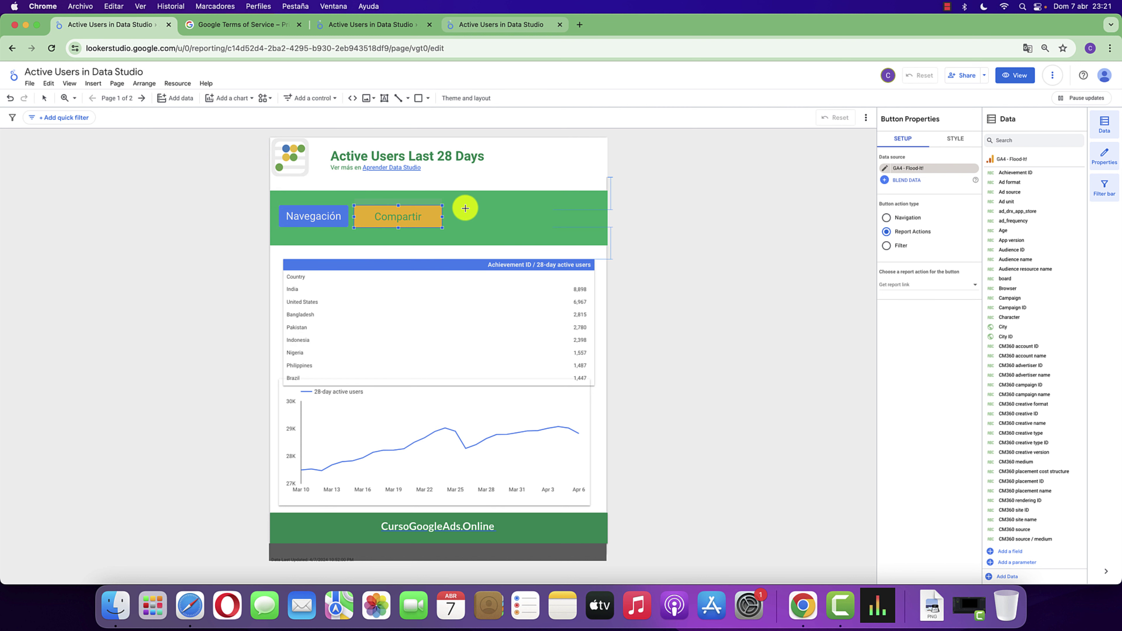
click(455, 210)
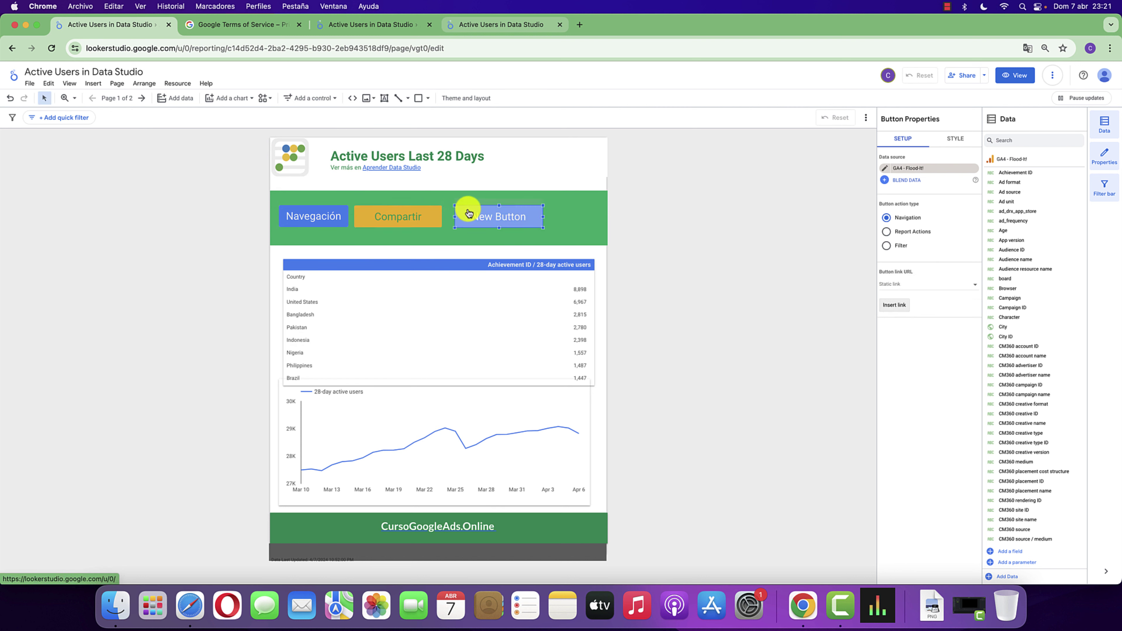
click(920, 232)
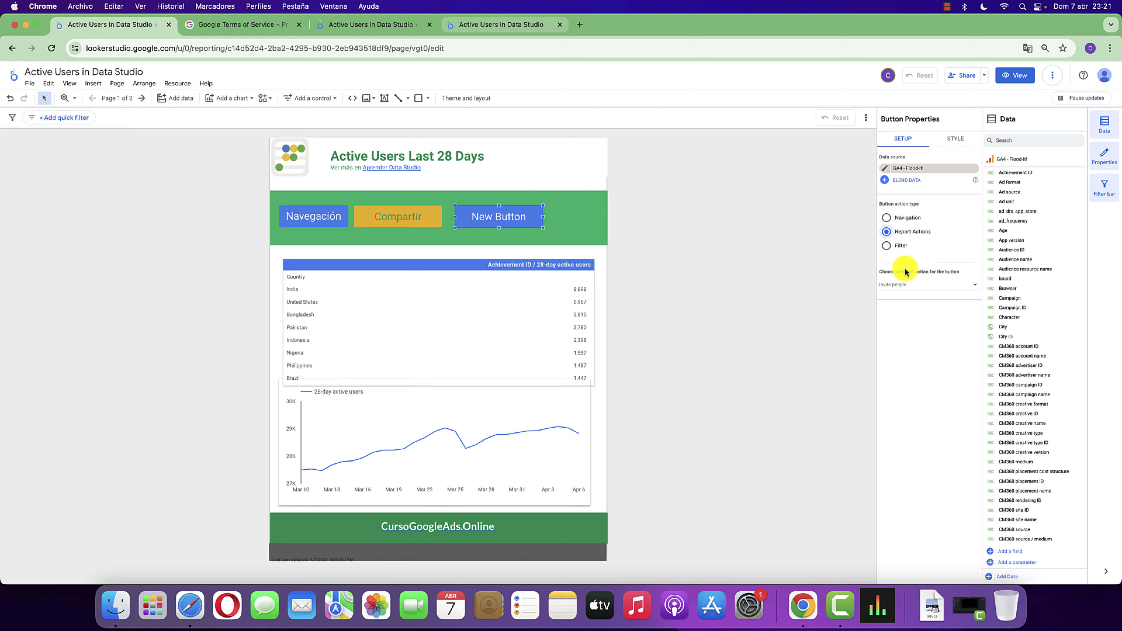
click(911, 287)
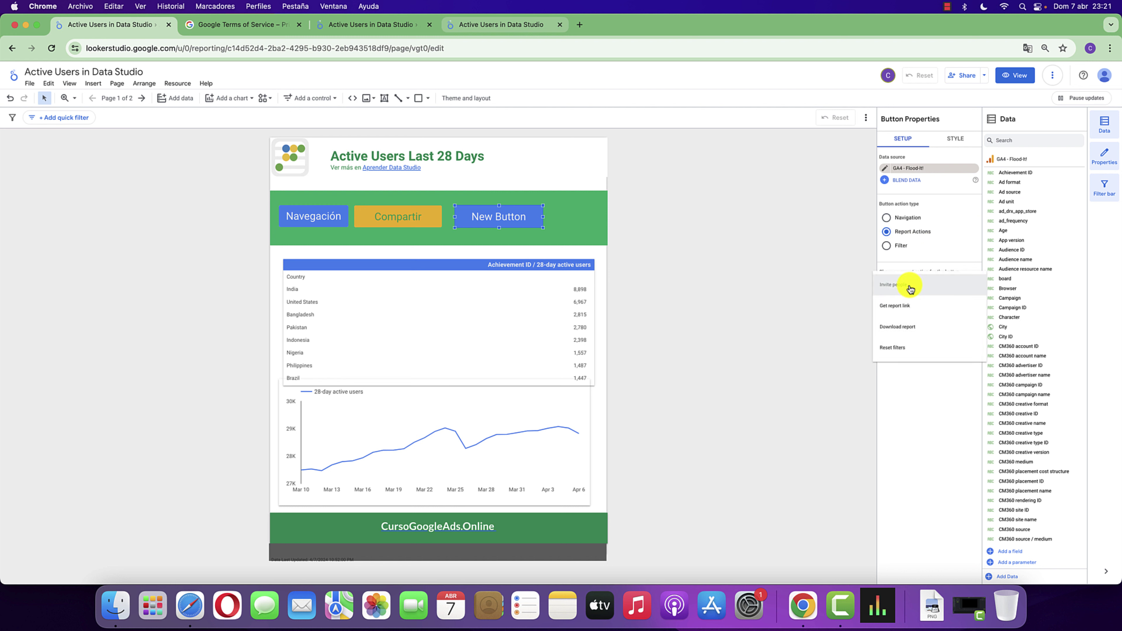
click(897, 348)
Give the new button a dark red background and label it 'Reset Filters'
click(949, 139)
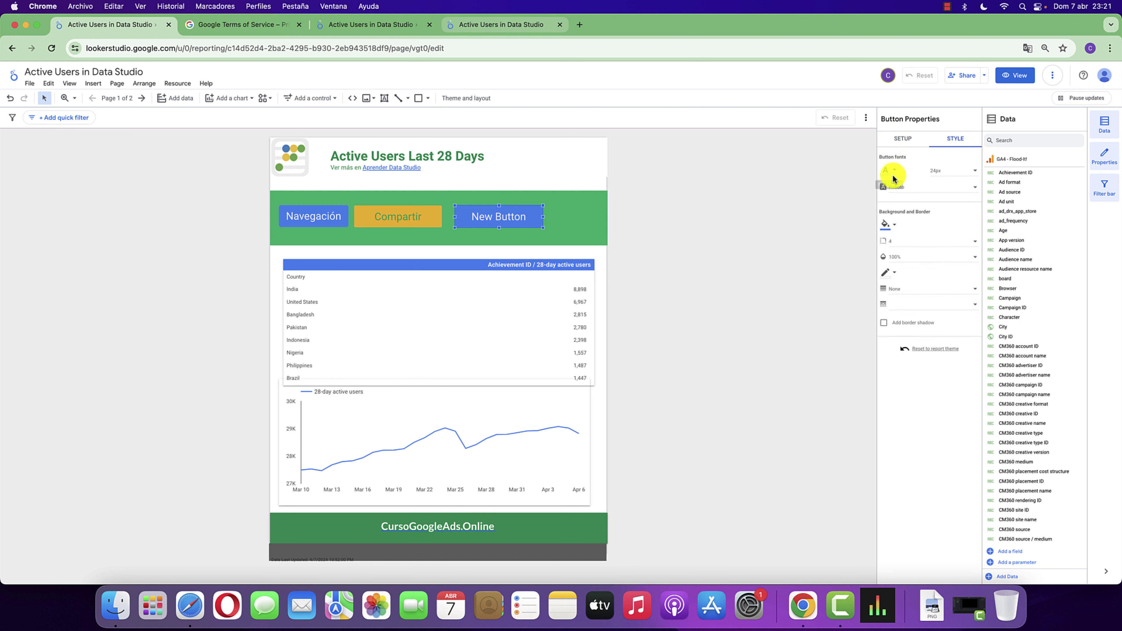
click(885, 224)
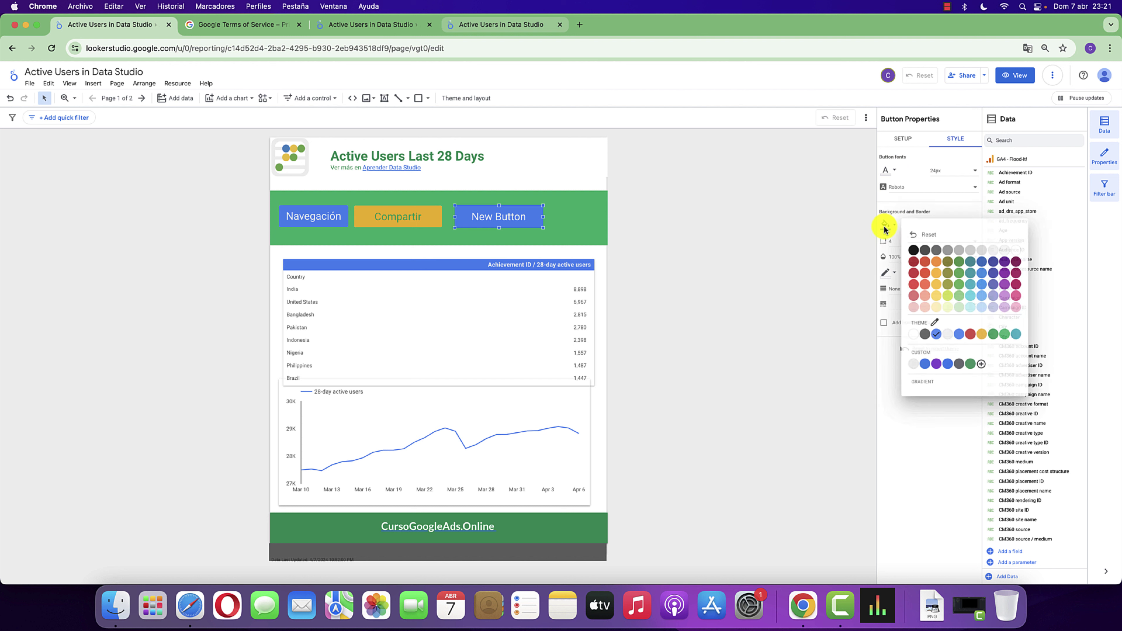
click(915, 265)
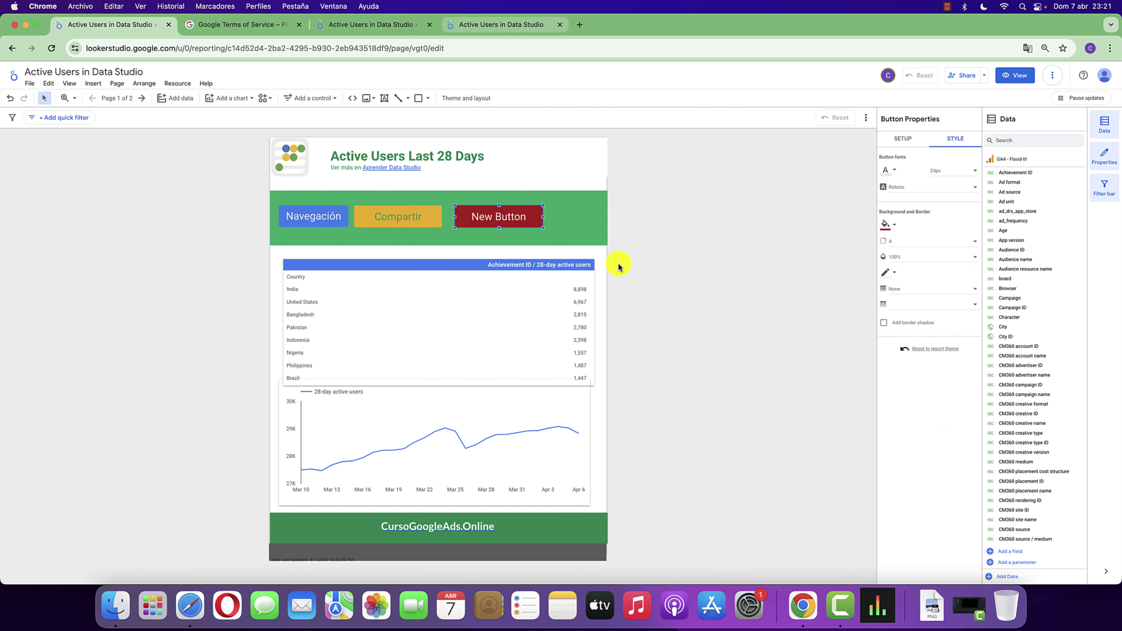
click(789, 268)
double_click(517, 216)
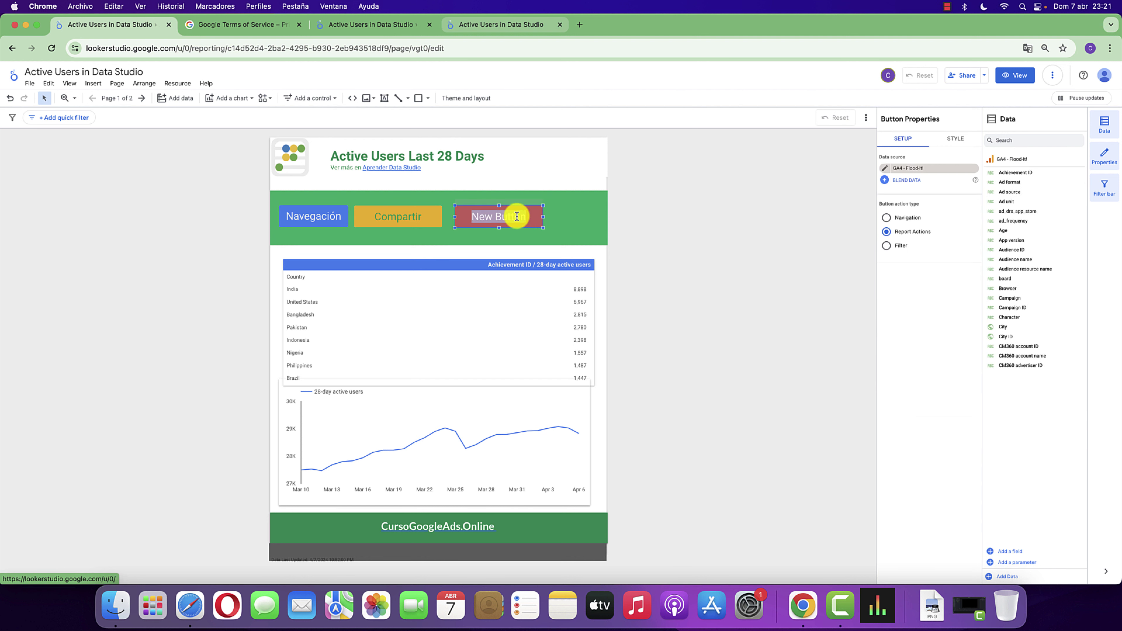
text(Reset Fil)
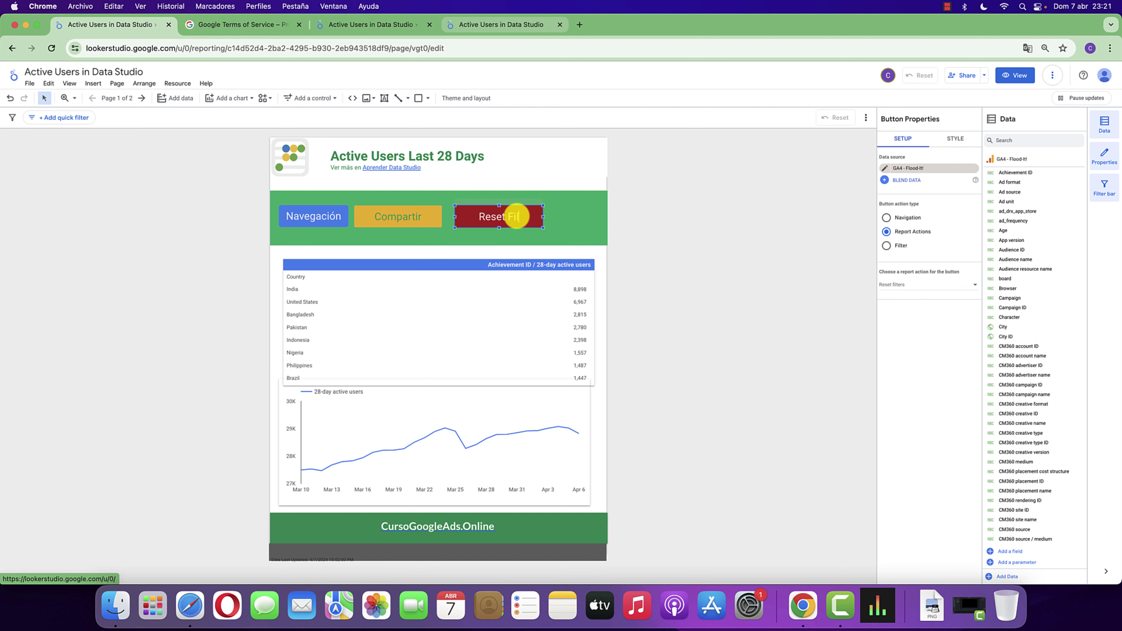
text(ters)
key(Return)
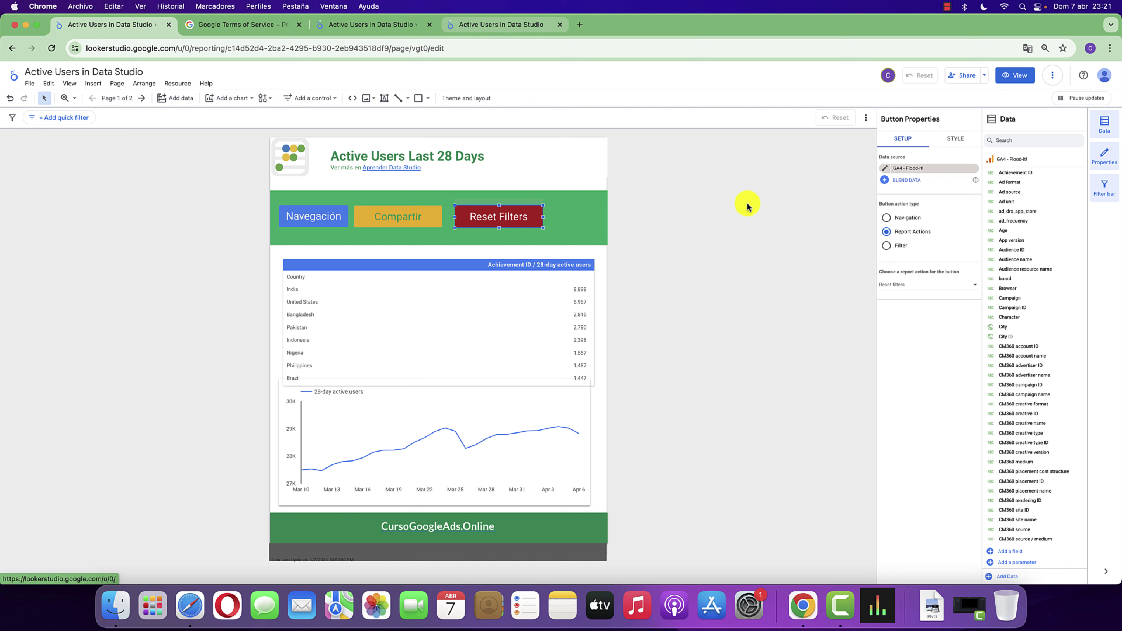
click(683, 223)
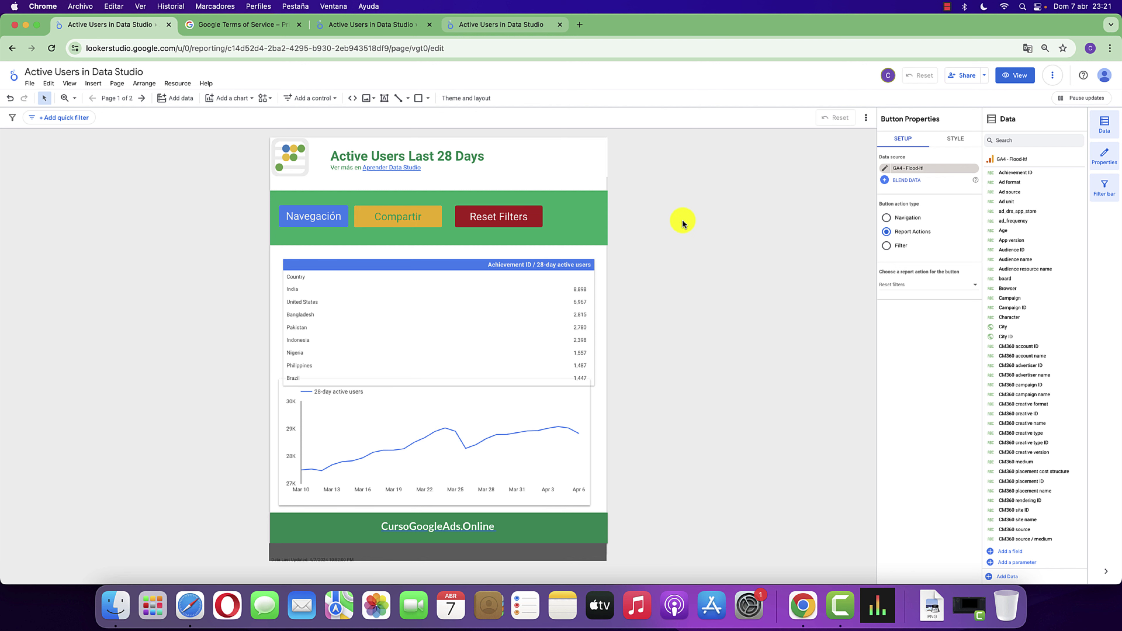
In viewer preview, filter the table to Brazil, then press Reset Filters to restore all countries
click(506, 229)
click(1018, 76)
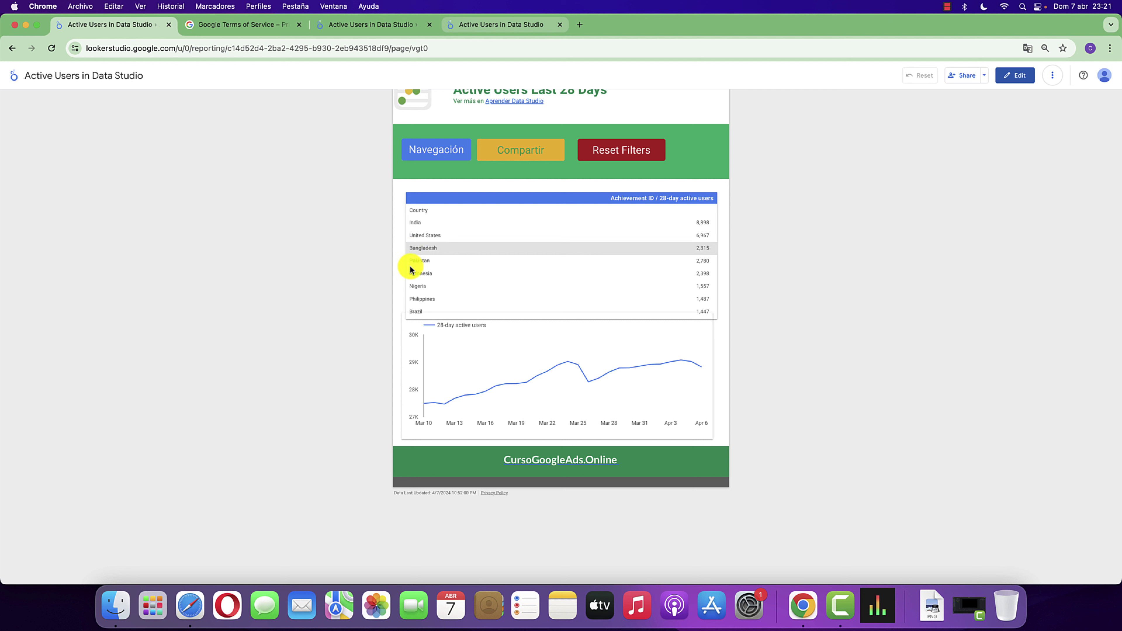
click(418, 312)
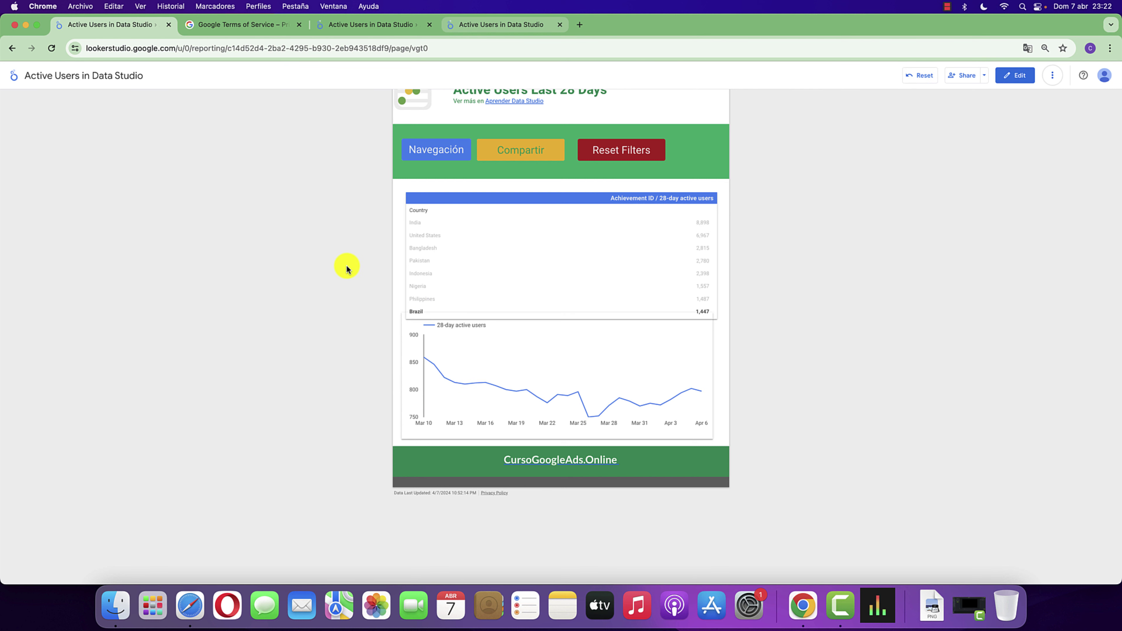
scroll(682, 276, down, 5)
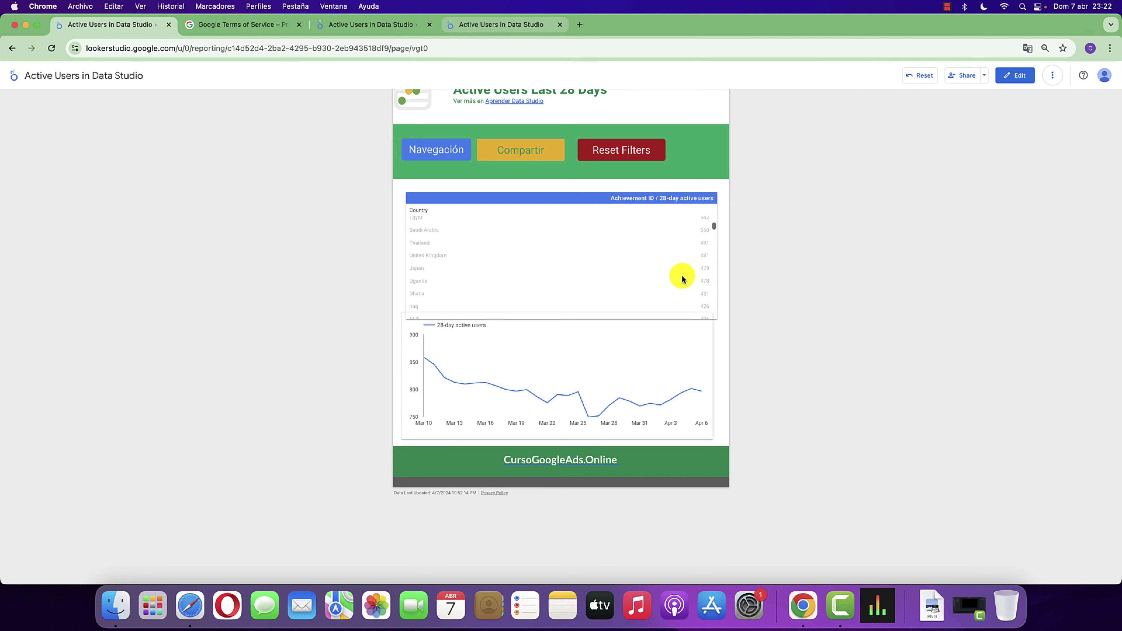
scroll(682, 276, up, 3)
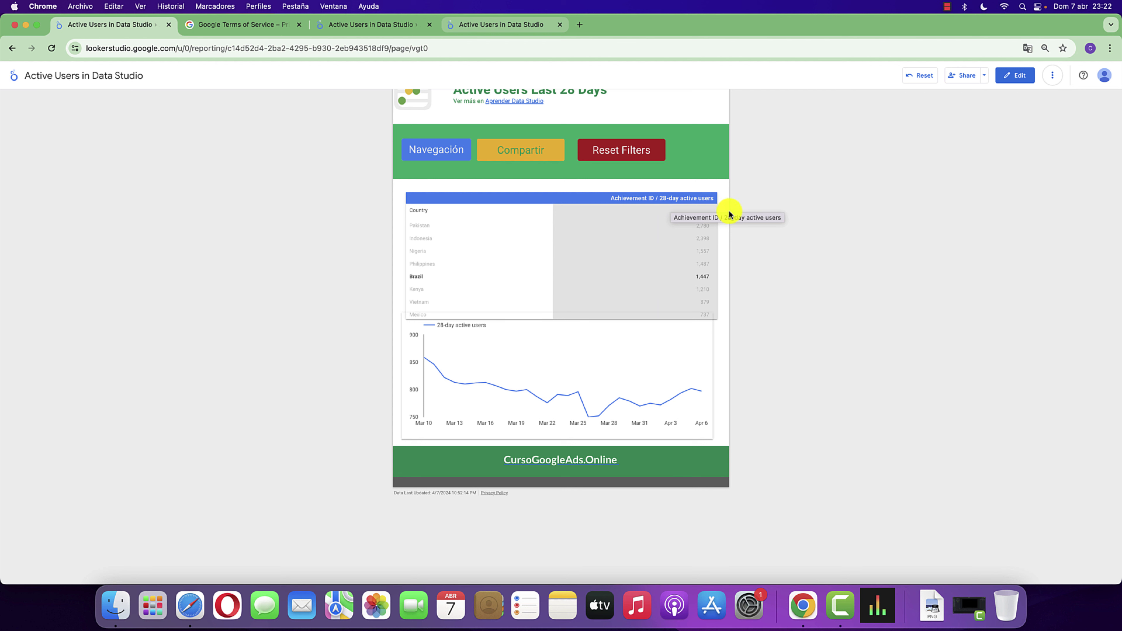
click(631, 158)
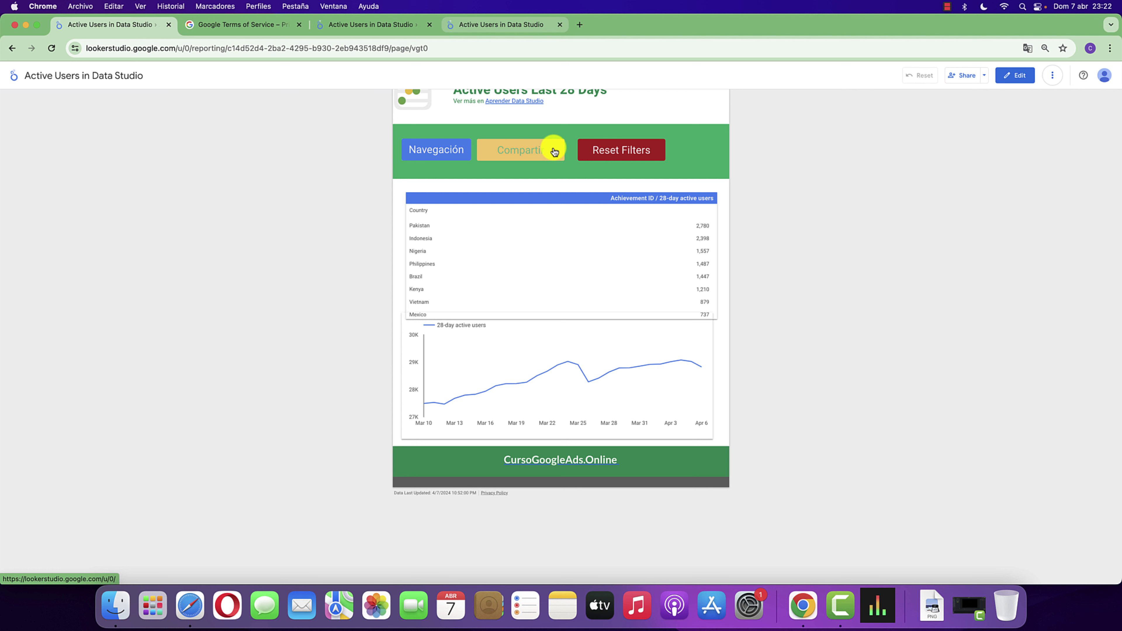
Insert a fourth, narrower button to the right of Reset Filters
click(1023, 83)
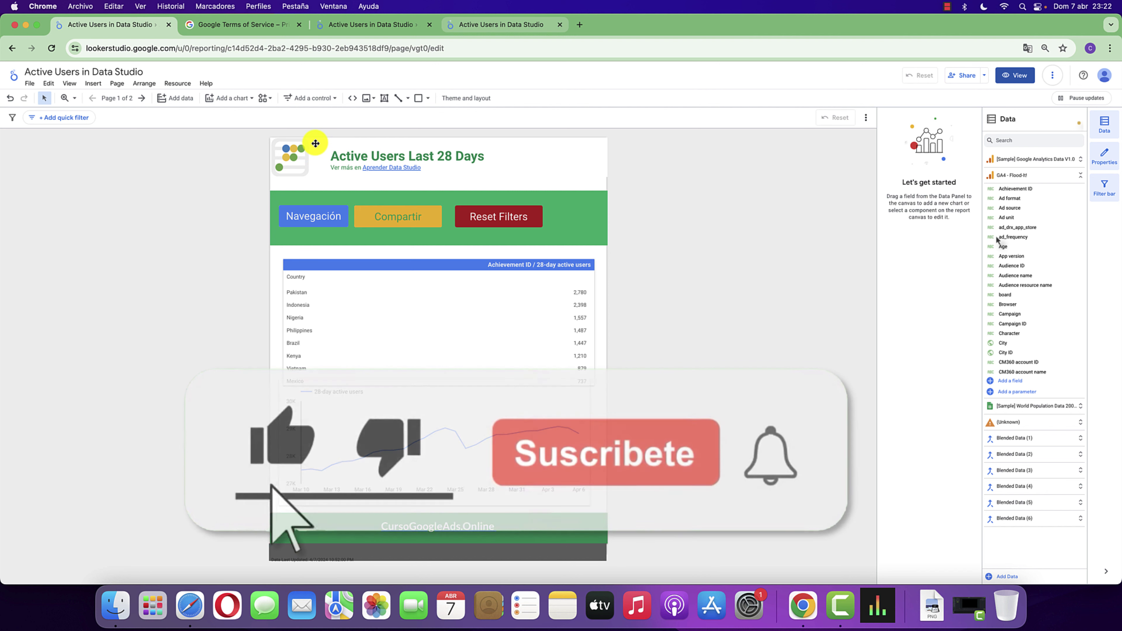
click(252, 100)
click(344, 100)
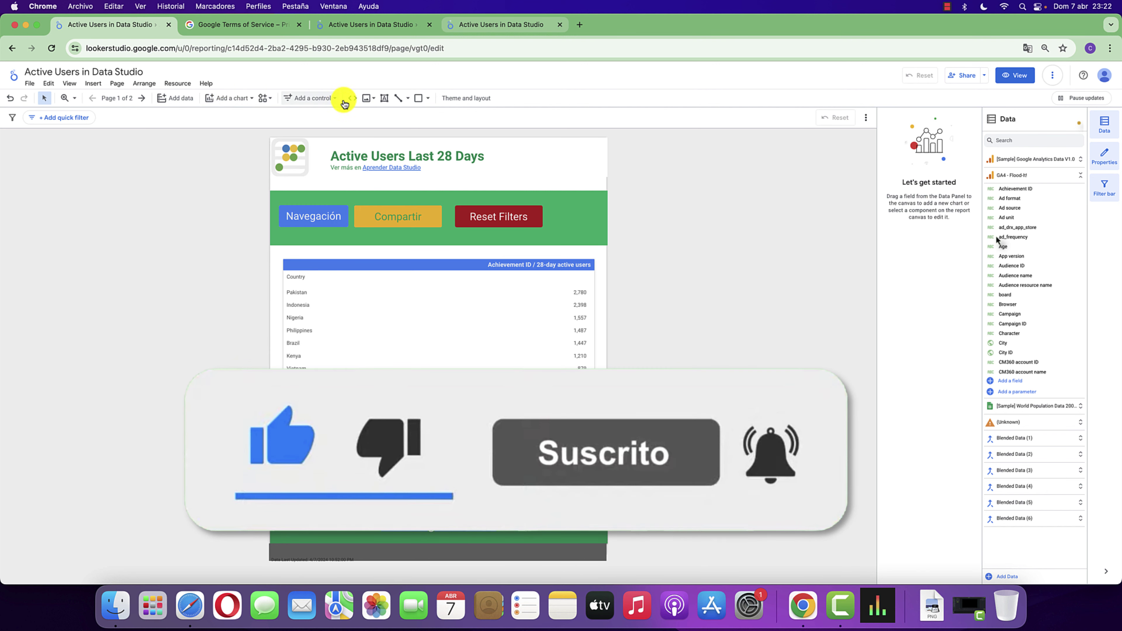
click(344, 101)
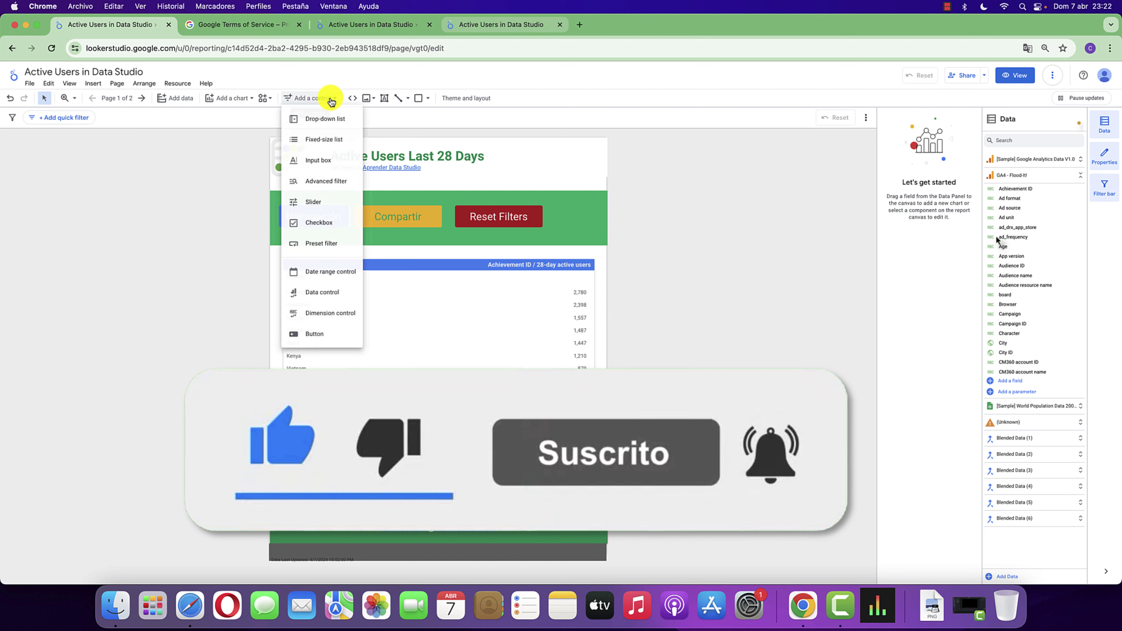
click(345, 339)
click(556, 212)
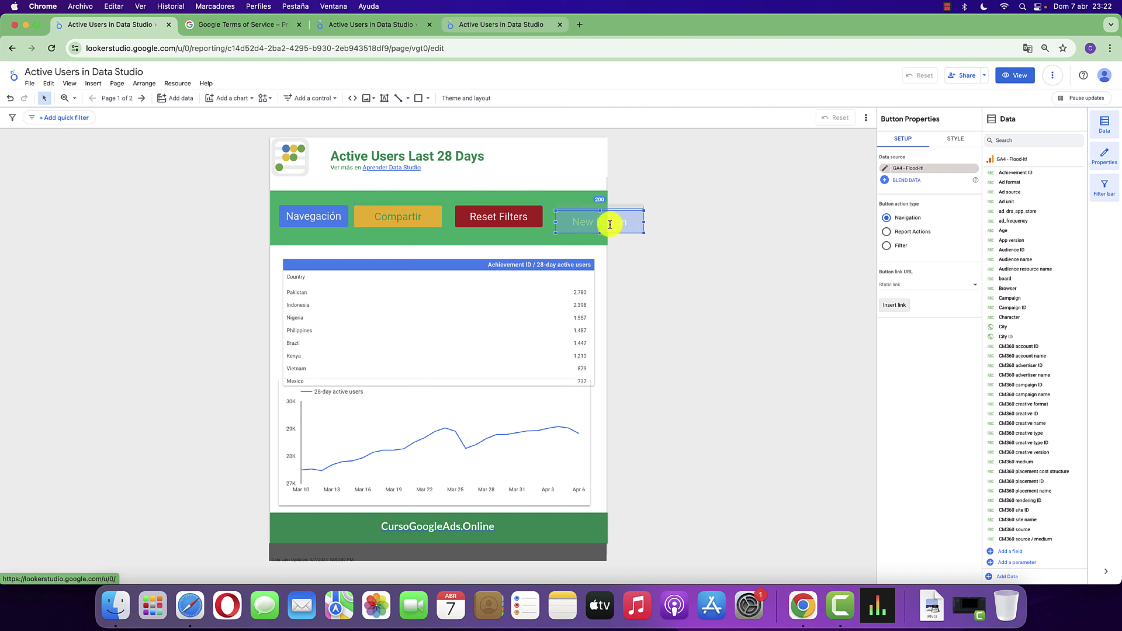
drag(610, 225, 593, 214)
click(593, 215)
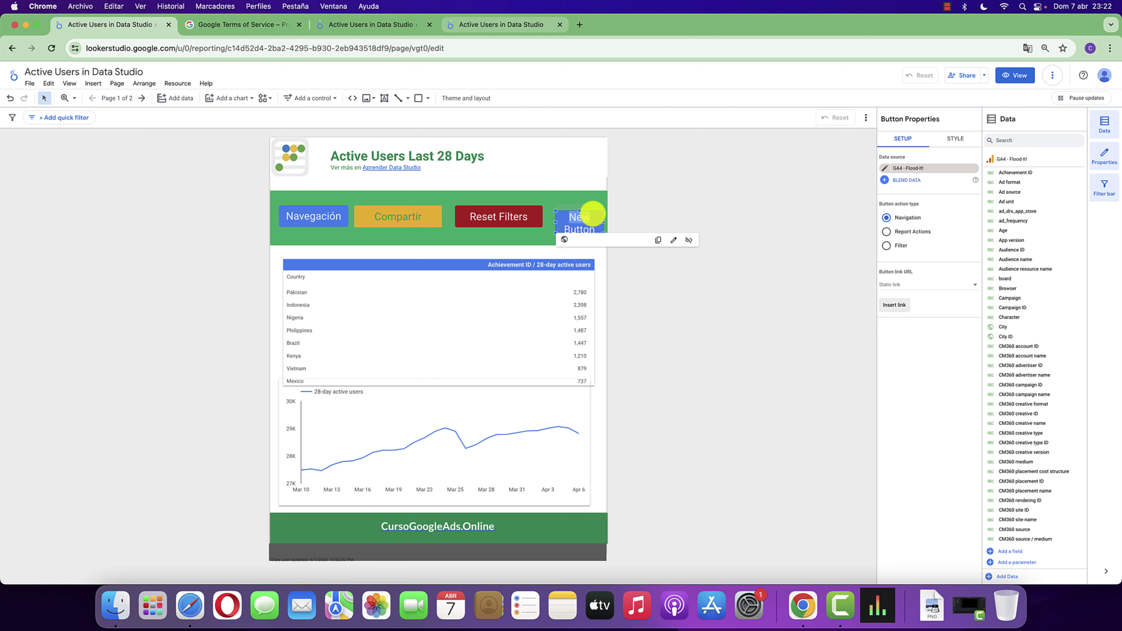
Nudge the green banner slightly and label the new button 'Filtro'
double_click(573, 221)
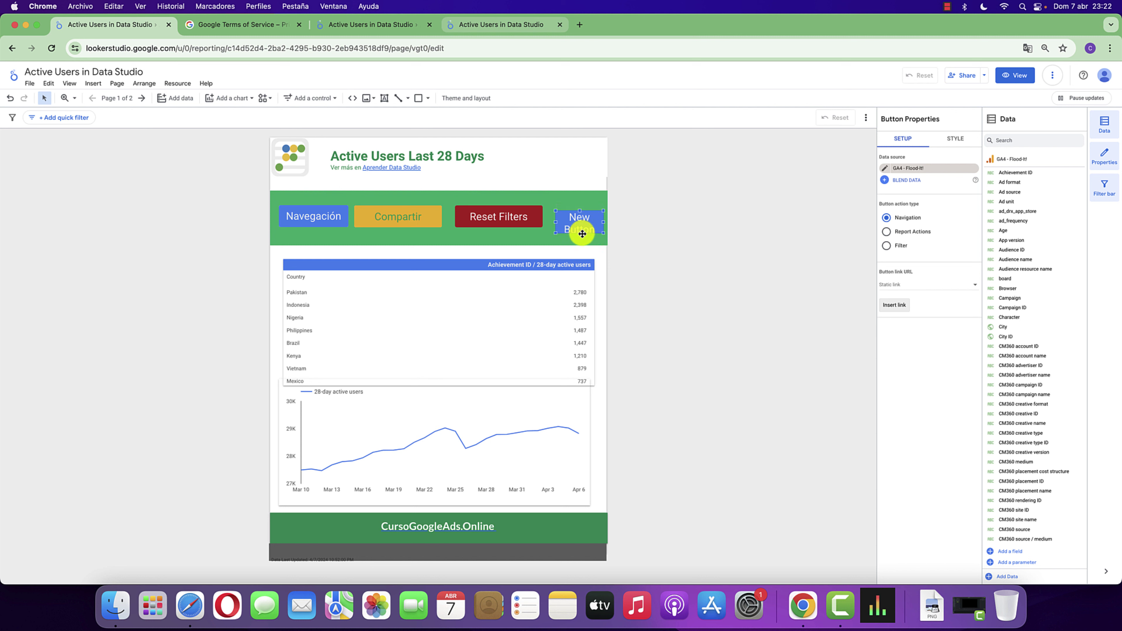
click(601, 232)
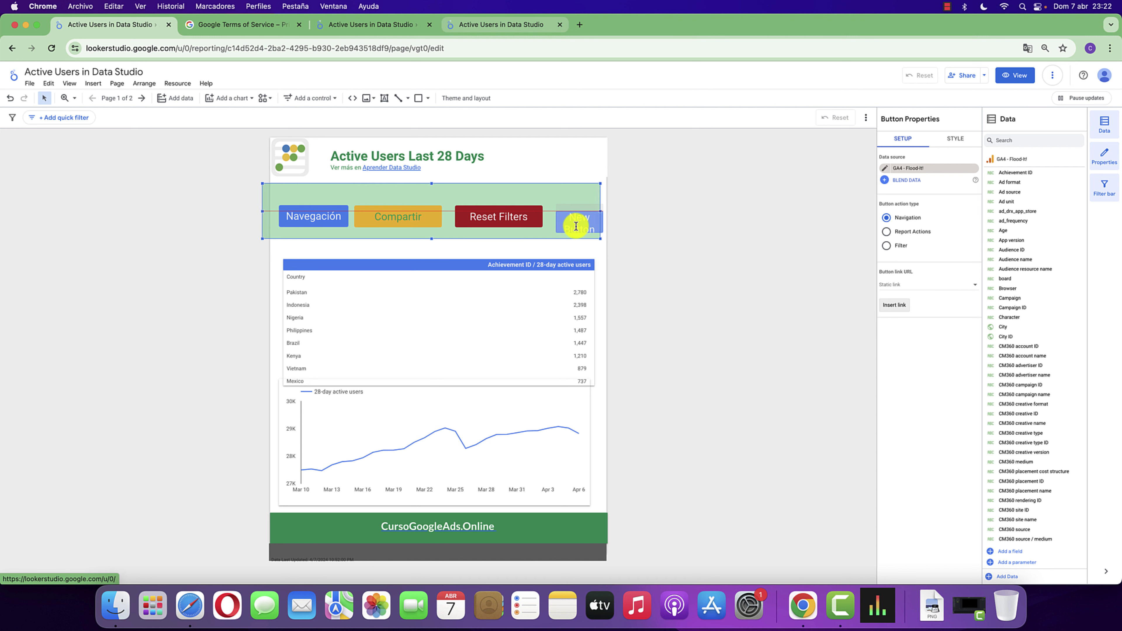
drag(558, 195, 569, 205)
click(569, 206)
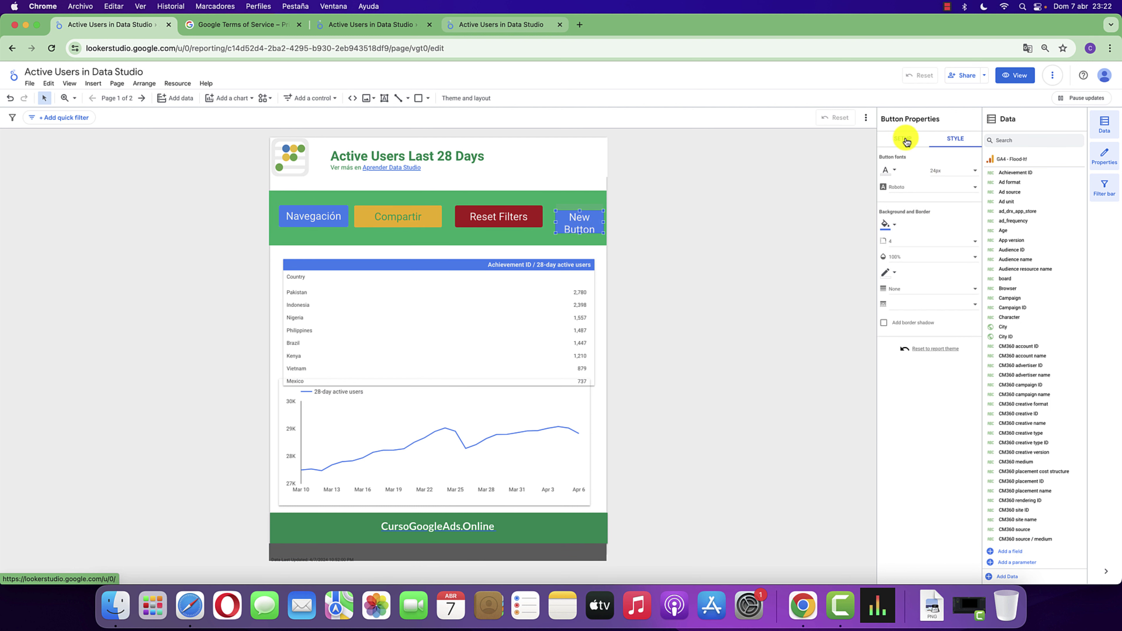
click(903, 139)
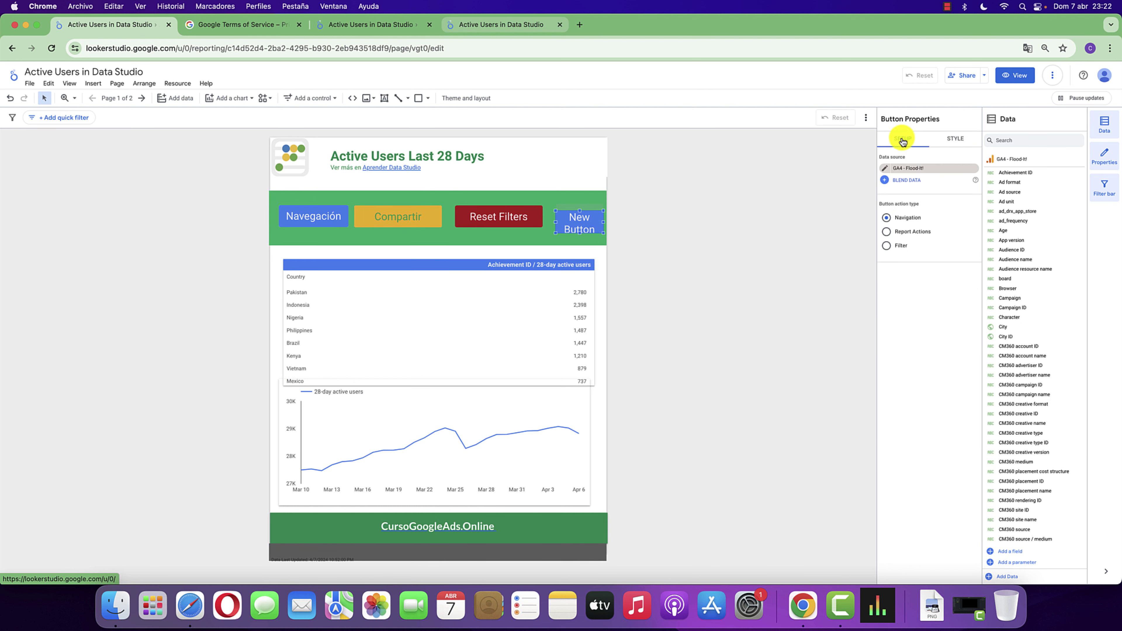
double_click(584, 219)
text(Filtro)
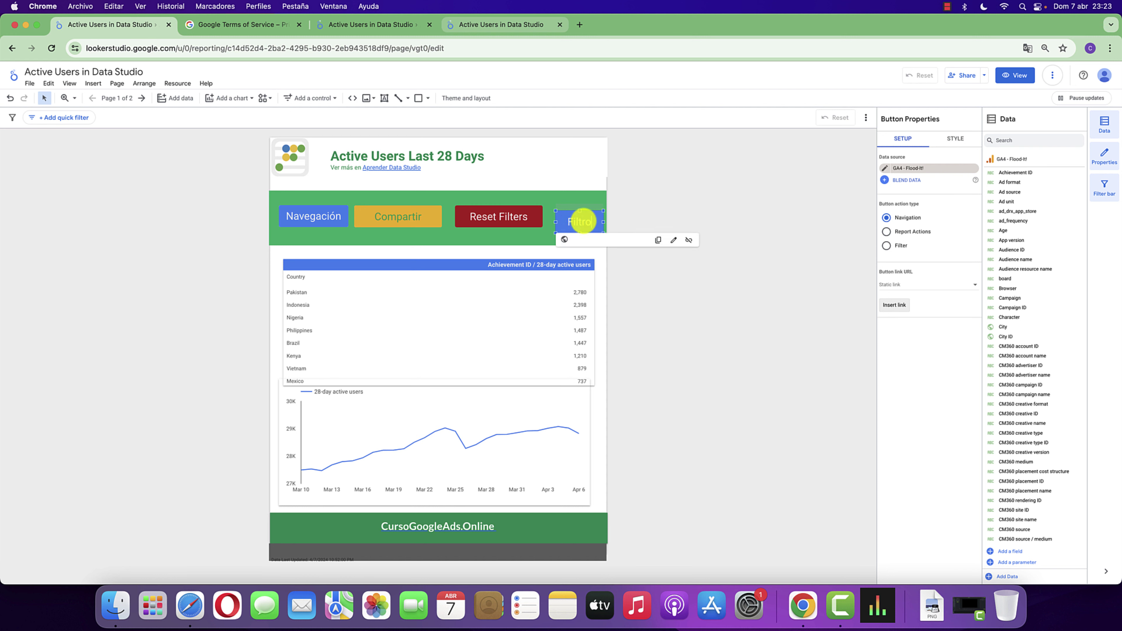
click(750, 248)
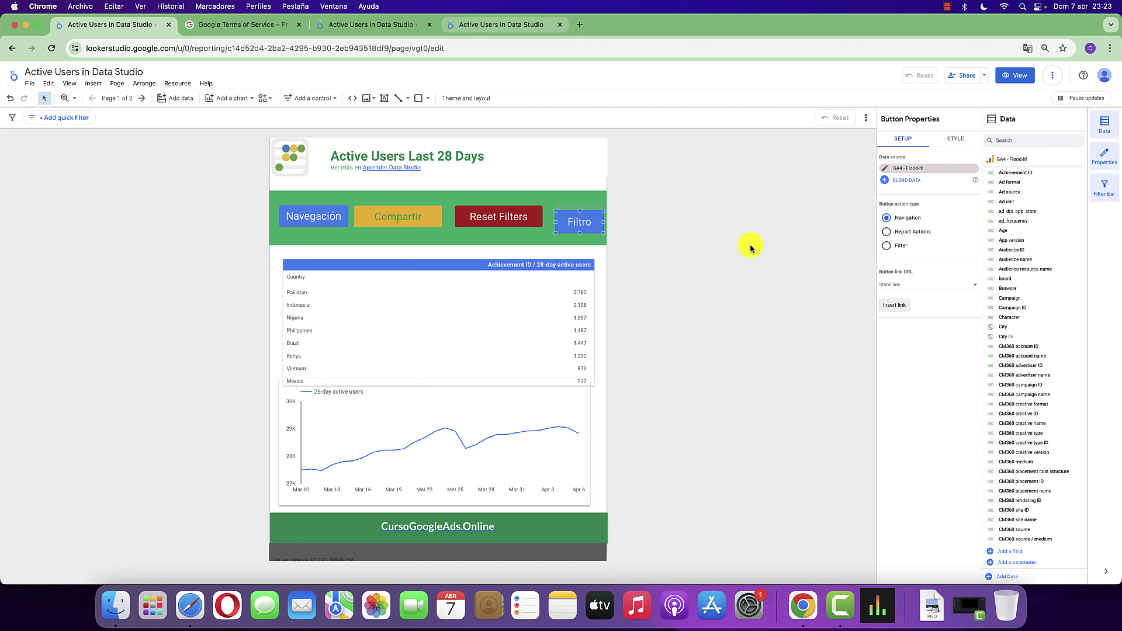
Set Filtro's button action type to Filter with the filter group left at None
click(888, 247)
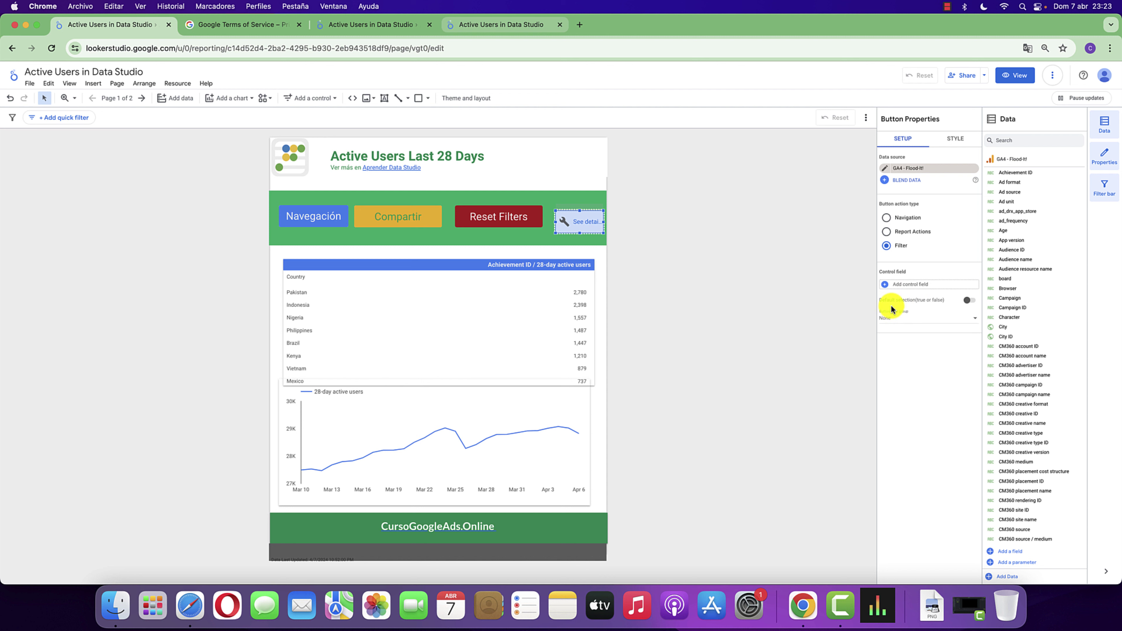
click(925, 320)
click(812, 289)
scroll(548, 343, down, 5)
scroll(547, 343, down, 5)
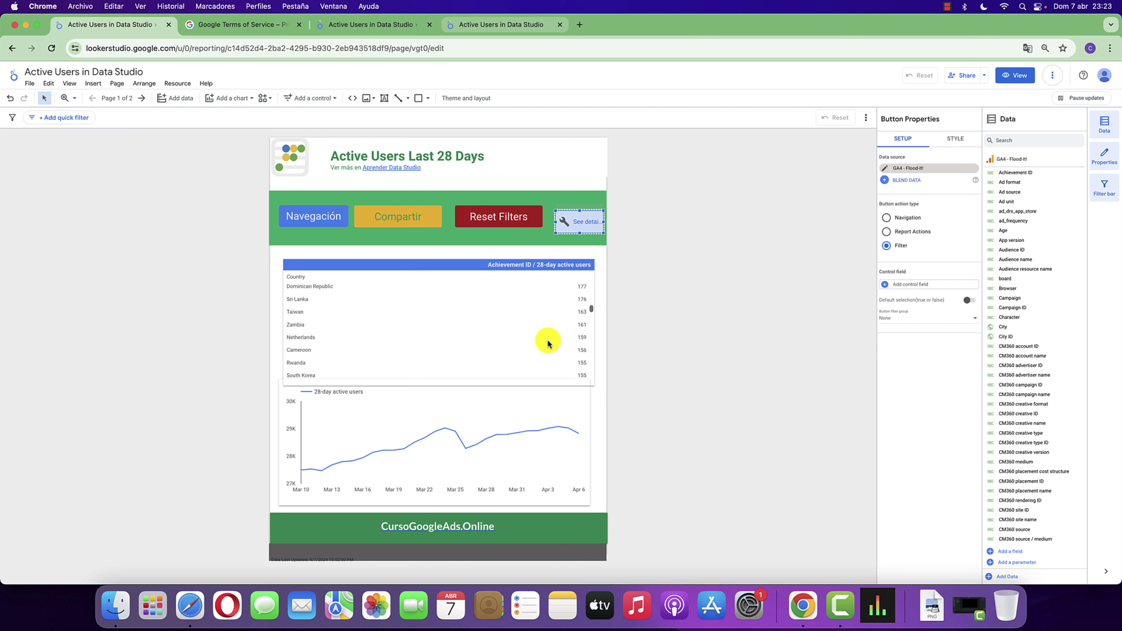
scroll(548, 343, down, 5)
scroll(548, 344, down, 5)
scroll(548, 343, down, 5)
scroll(548, 343, down, 5)
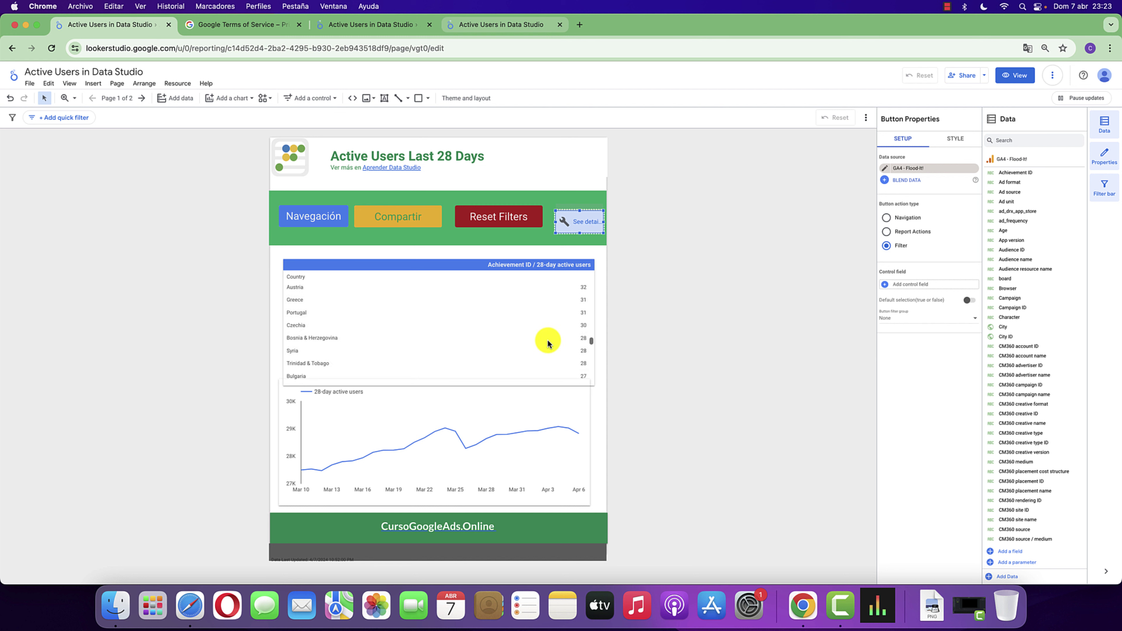
scroll(547, 343, down, 5)
scroll(548, 343, up, 3)
scroll(548, 344, up, 3)
scroll(548, 343, up, 3)
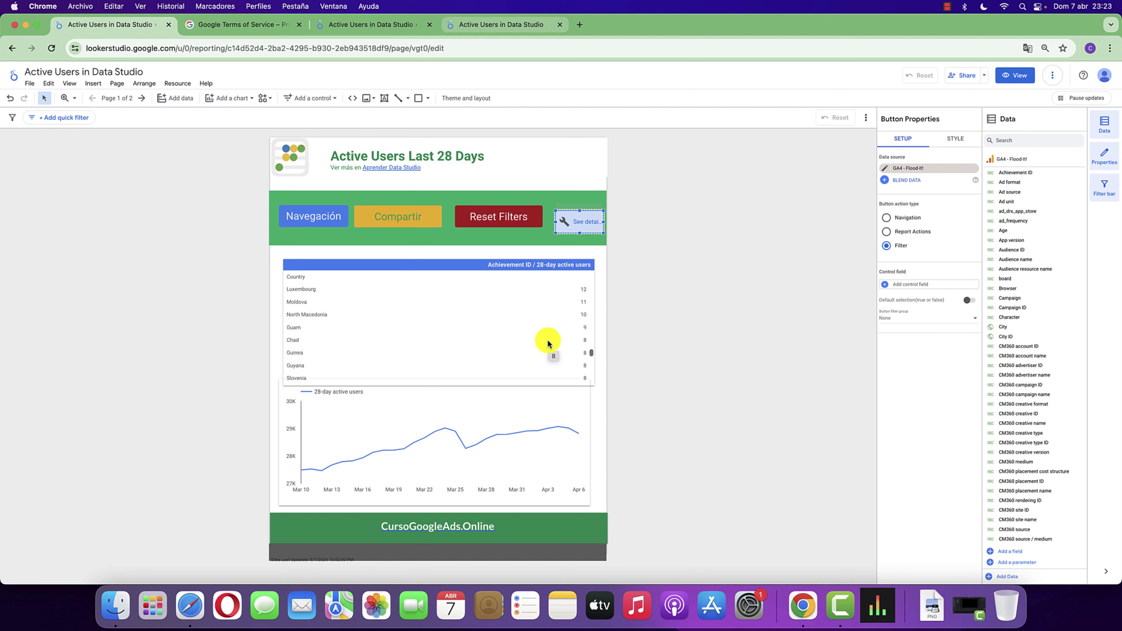
scroll(548, 343, up, 3)
scroll(548, 343, up, 5)
scroll(548, 343, up, 5)
scroll(442, 332, up, 3)
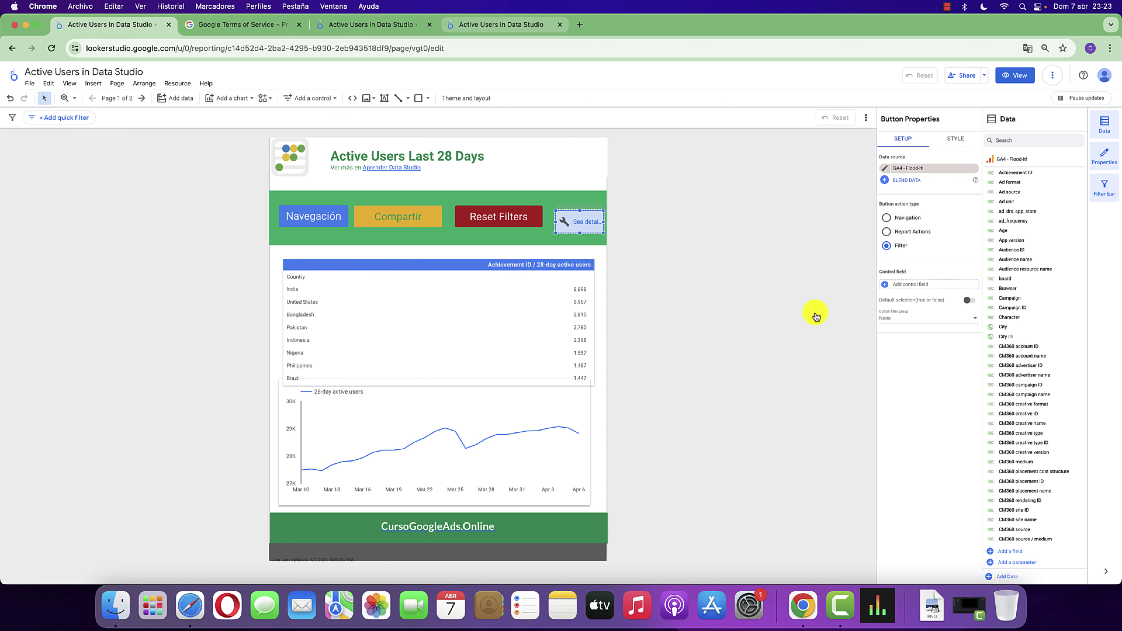
Create a new calculated field named CAN with data type Text
click(918, 284)
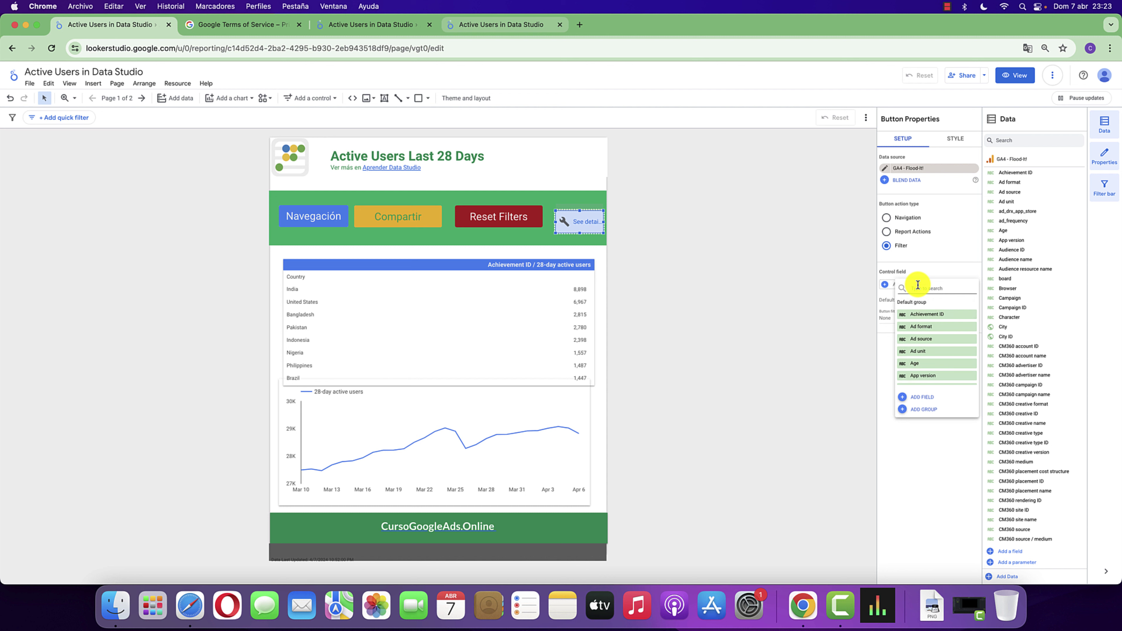
click(930, 401)
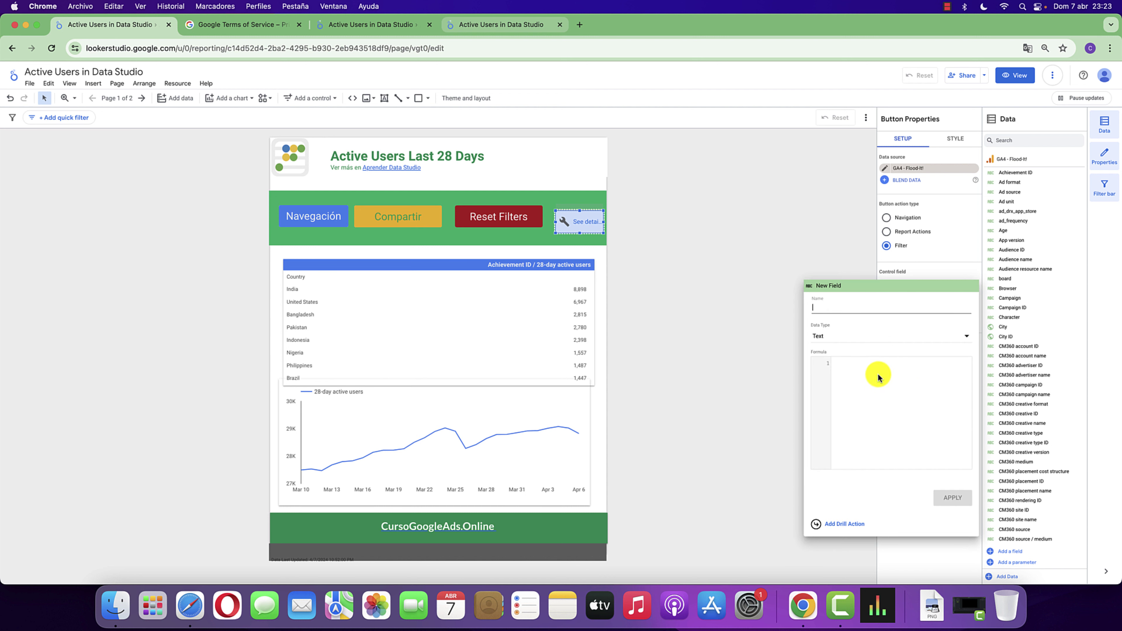
click(867, 369)
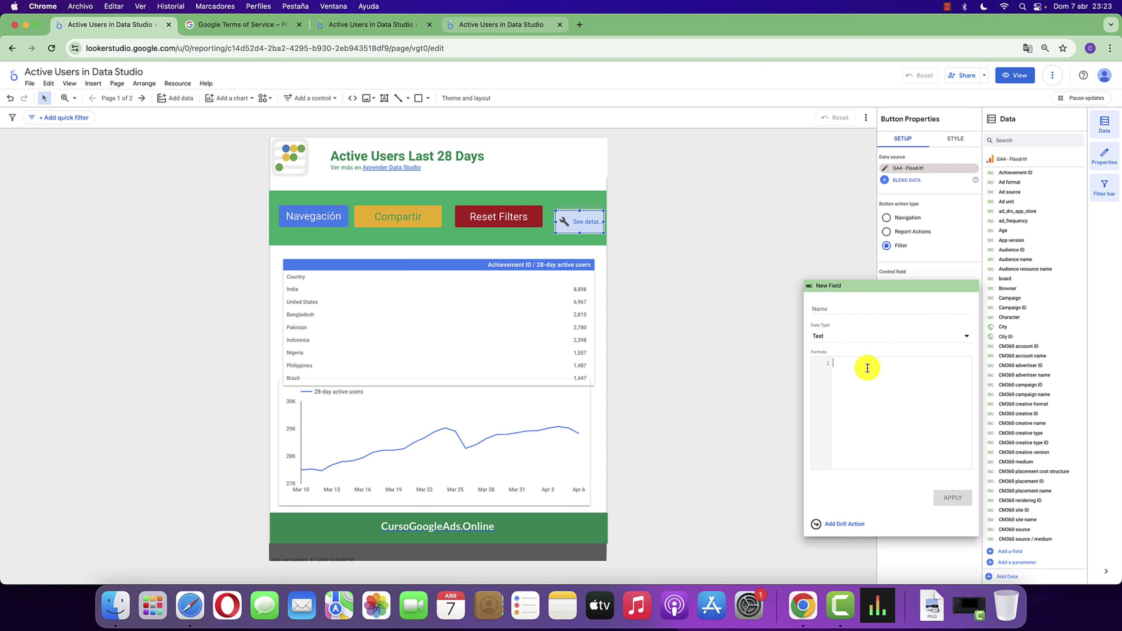
click(848, 305)
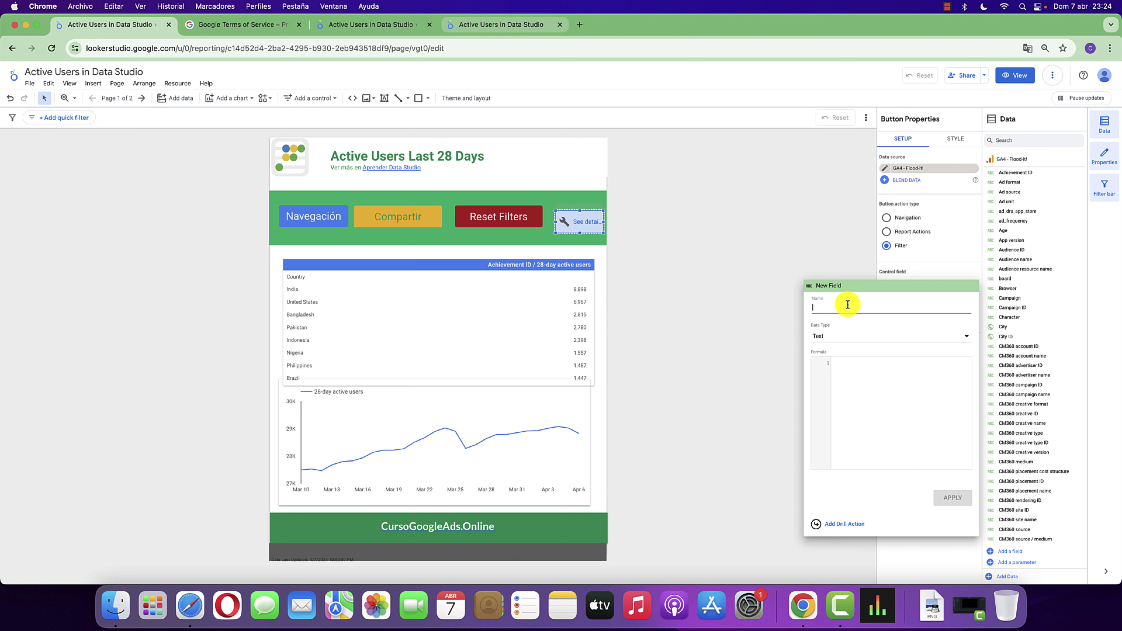
text(T)
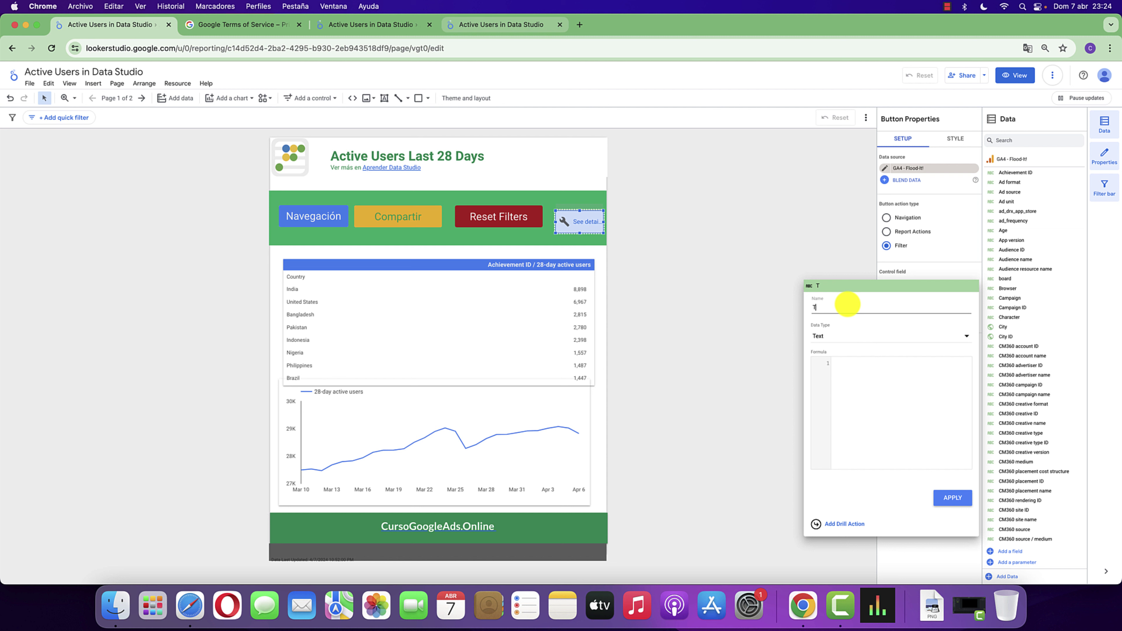
key(BackSpace)
text(CAN)
click(835, 336)
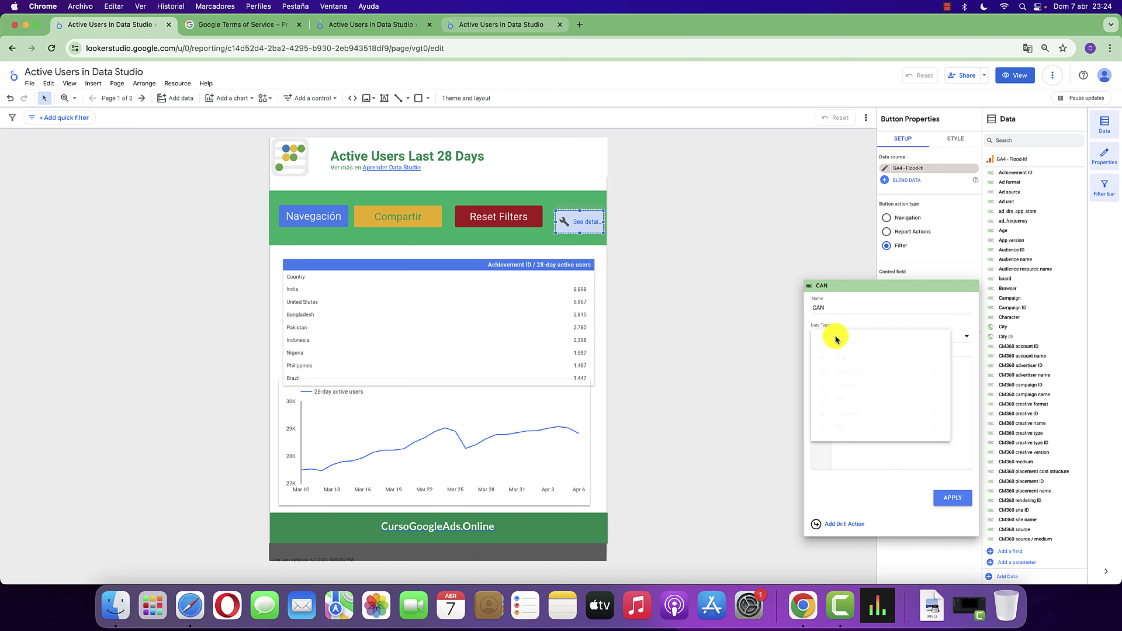
click(848, 362)
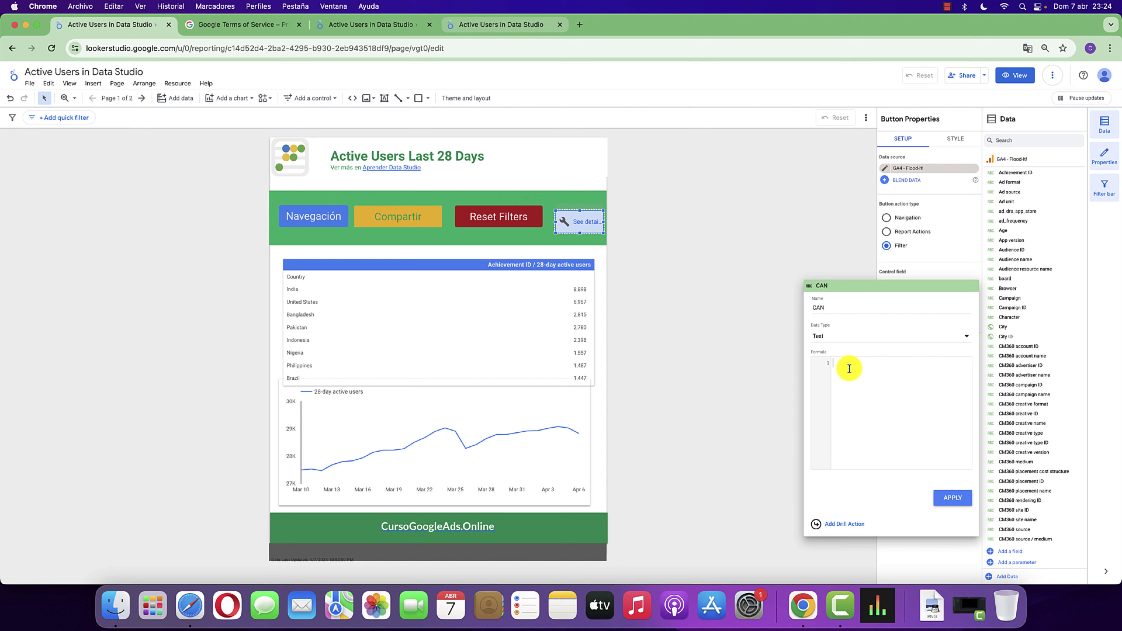
Start CAN's formula as IF(REGEXP_MATCH("United States|Mexico|Canada)
text(if)
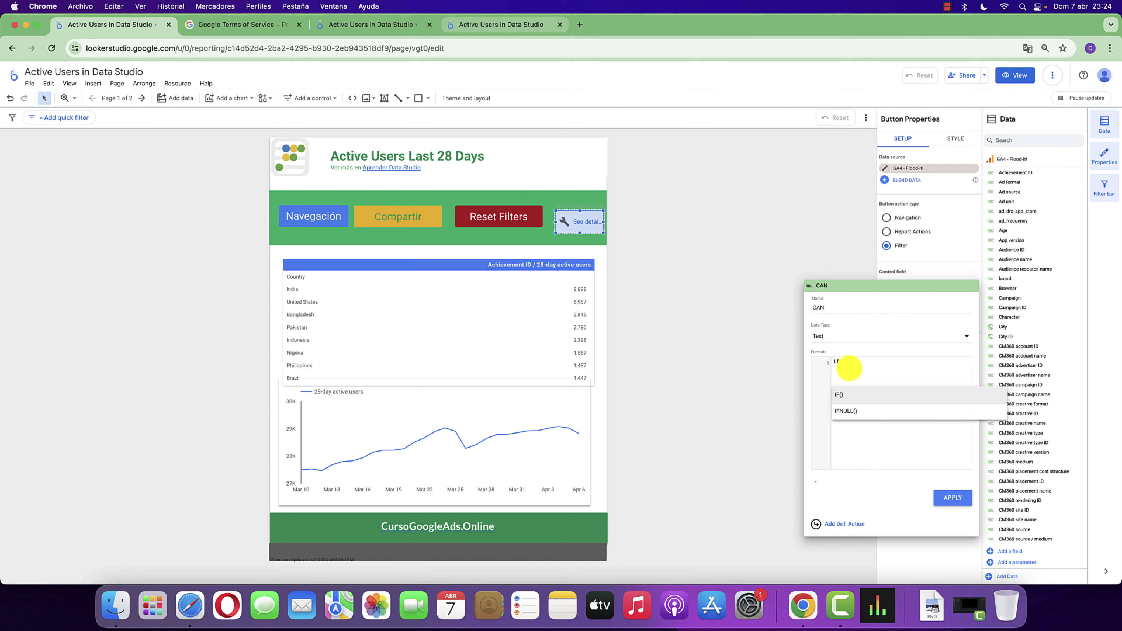
key(Return)
text(rege)
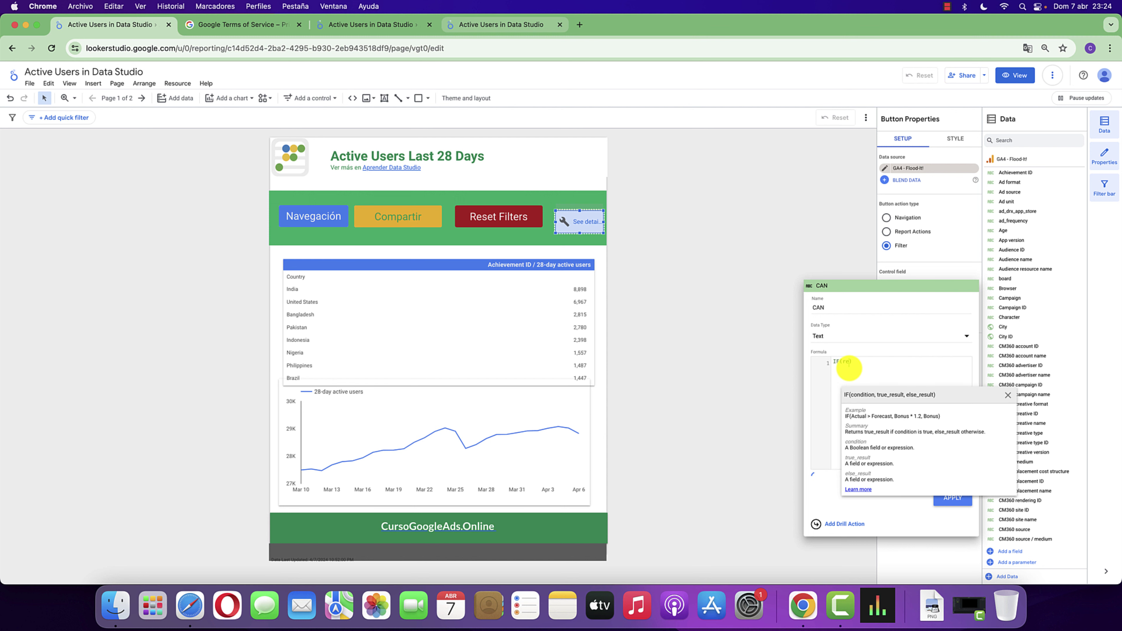
key(Down)
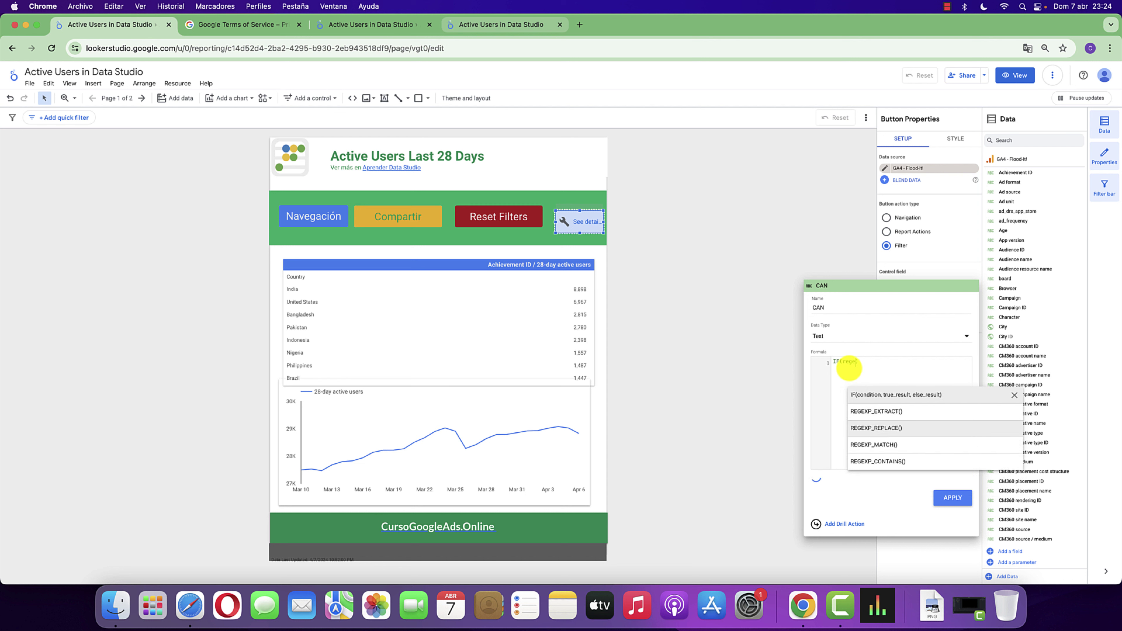
key(Down)
key(Return)
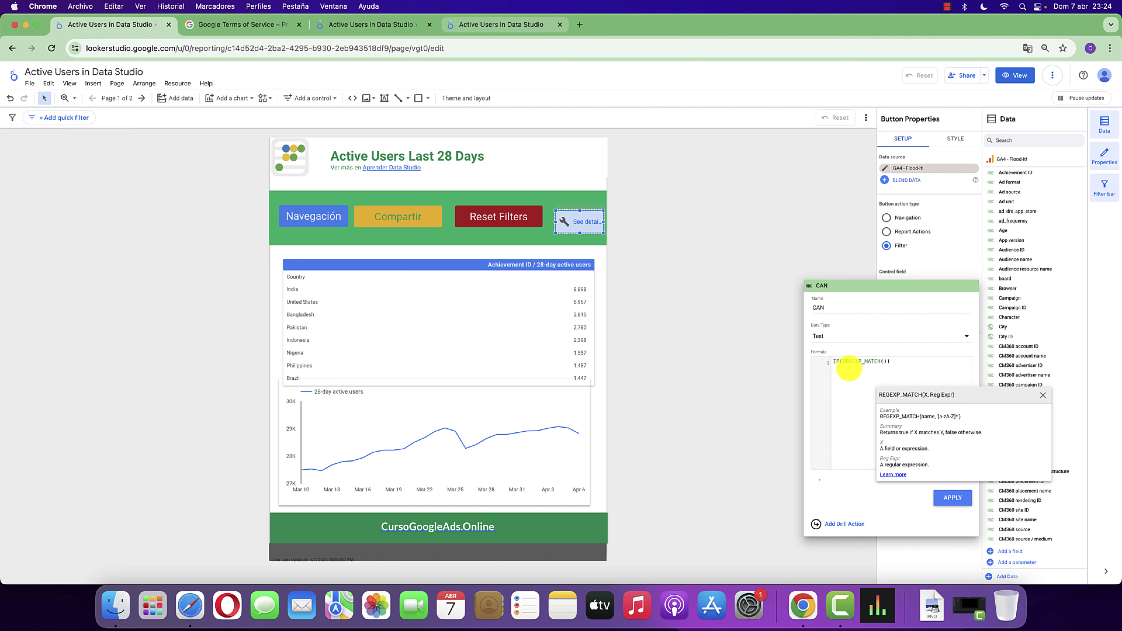
text(()
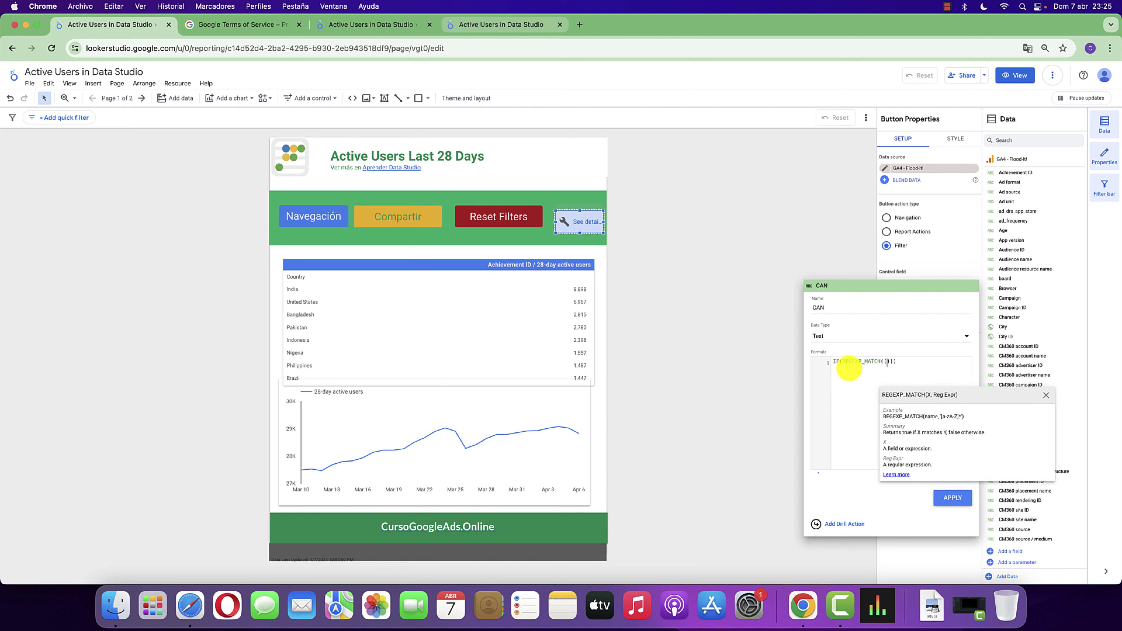
text("United)
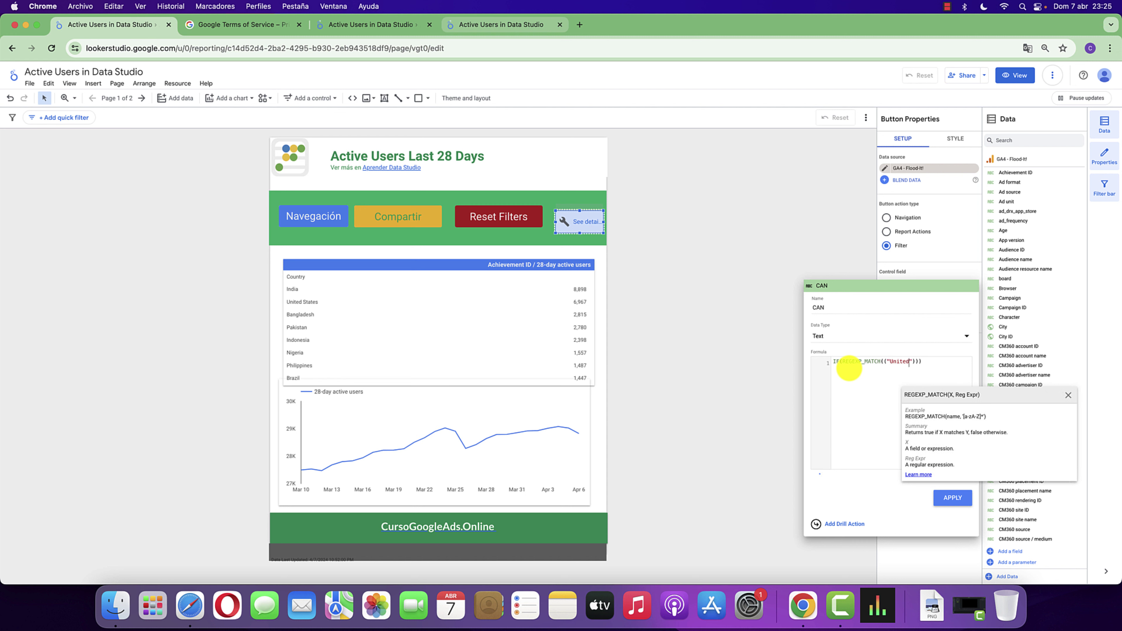
text( States|)
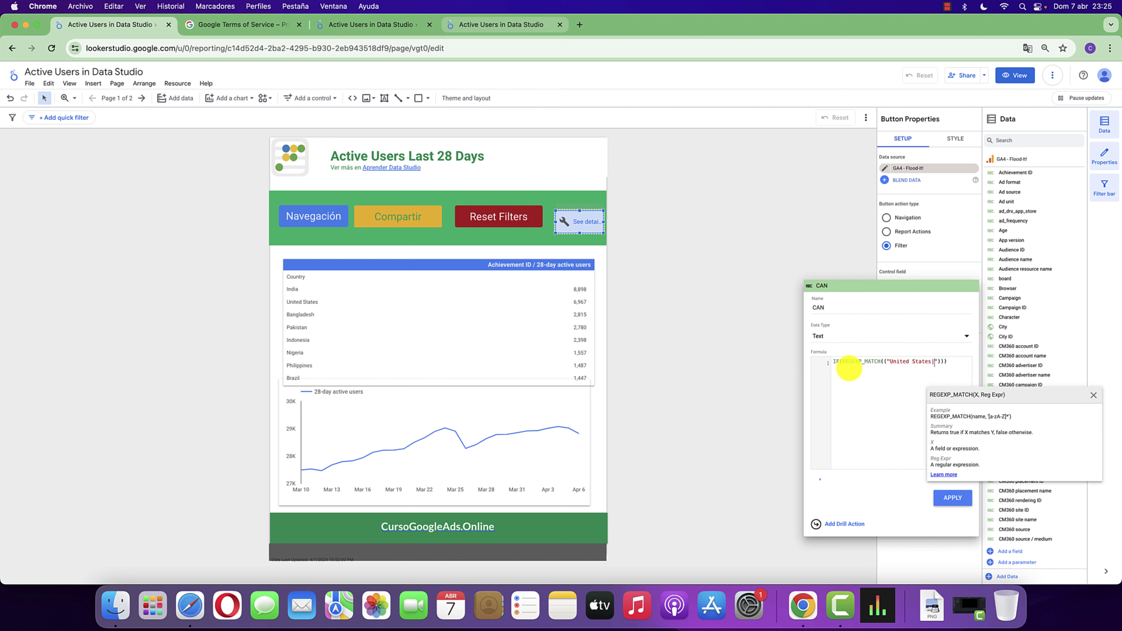
text(Mexic)
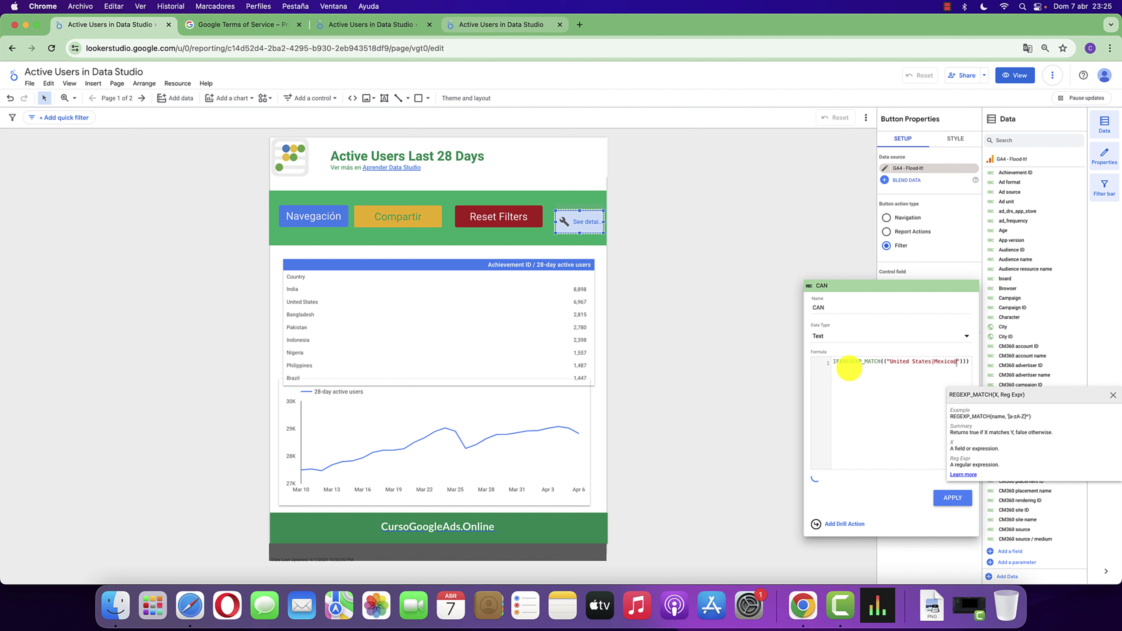
text(o|)
text(Canada)
Put IF on its own first line and add an opening parenthesis inside REGEXP_MATCH
click(834, 362)
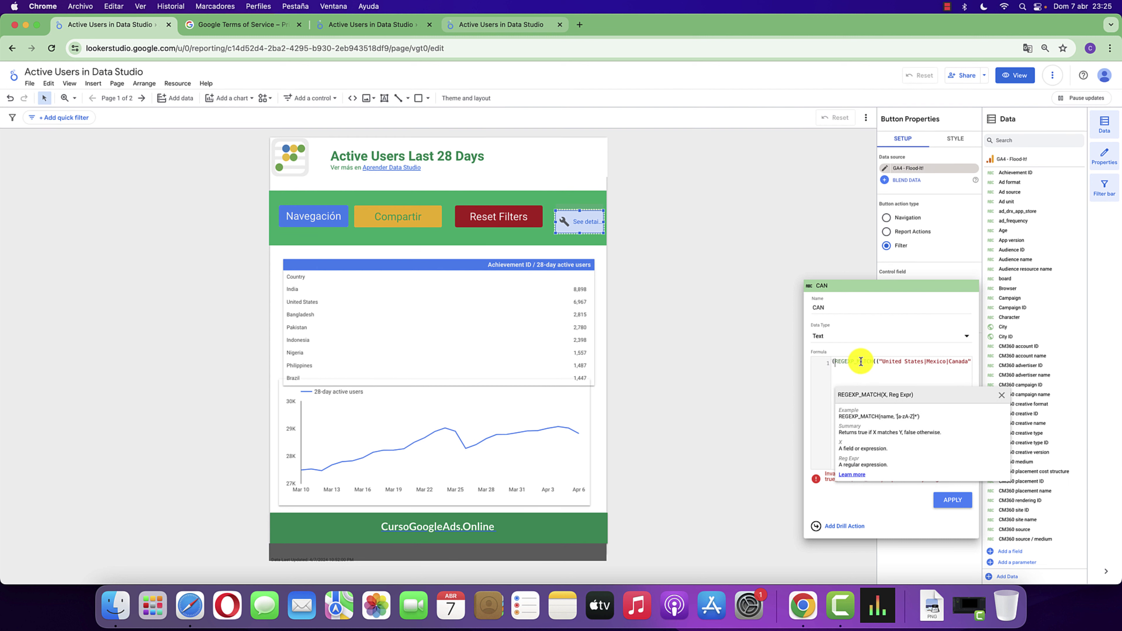
key(Left)
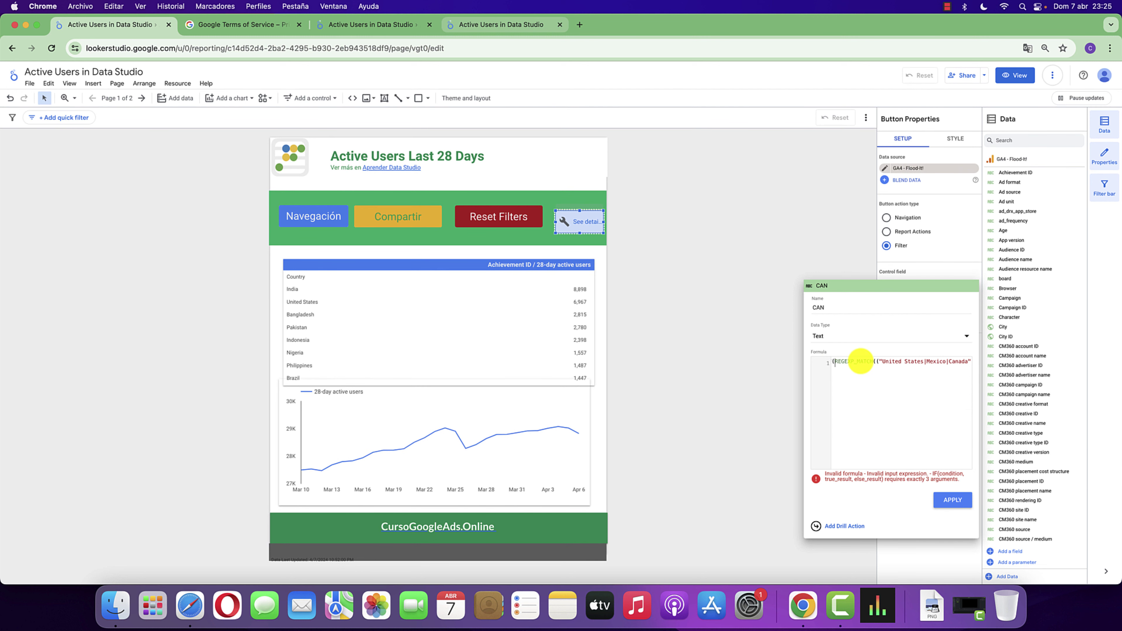
text(IF)
key(Return)
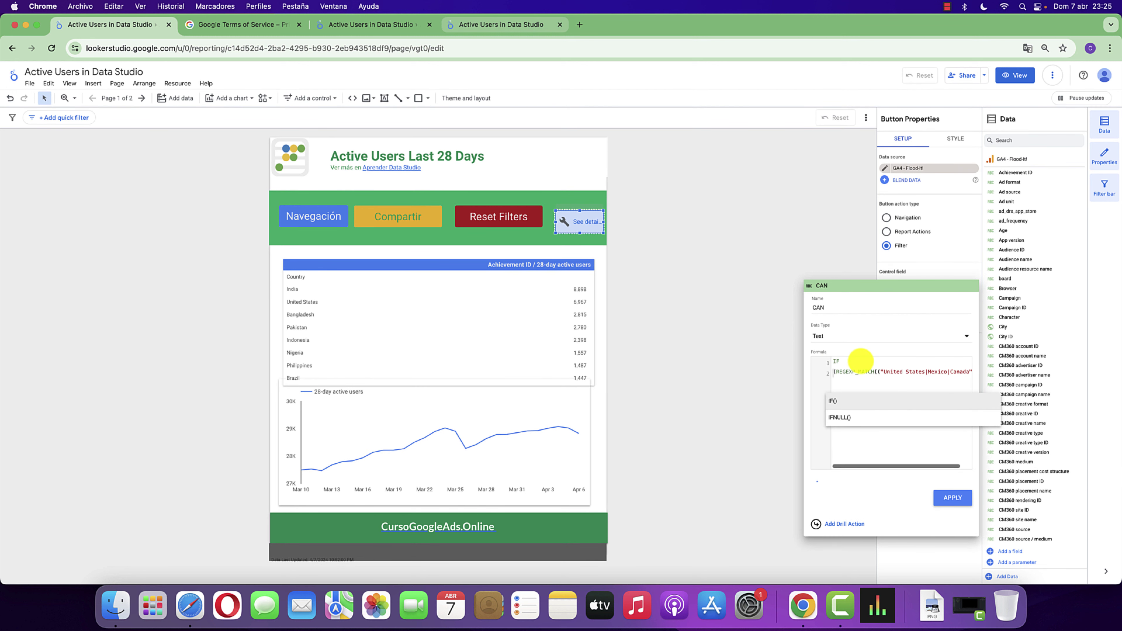
click(877, 372)
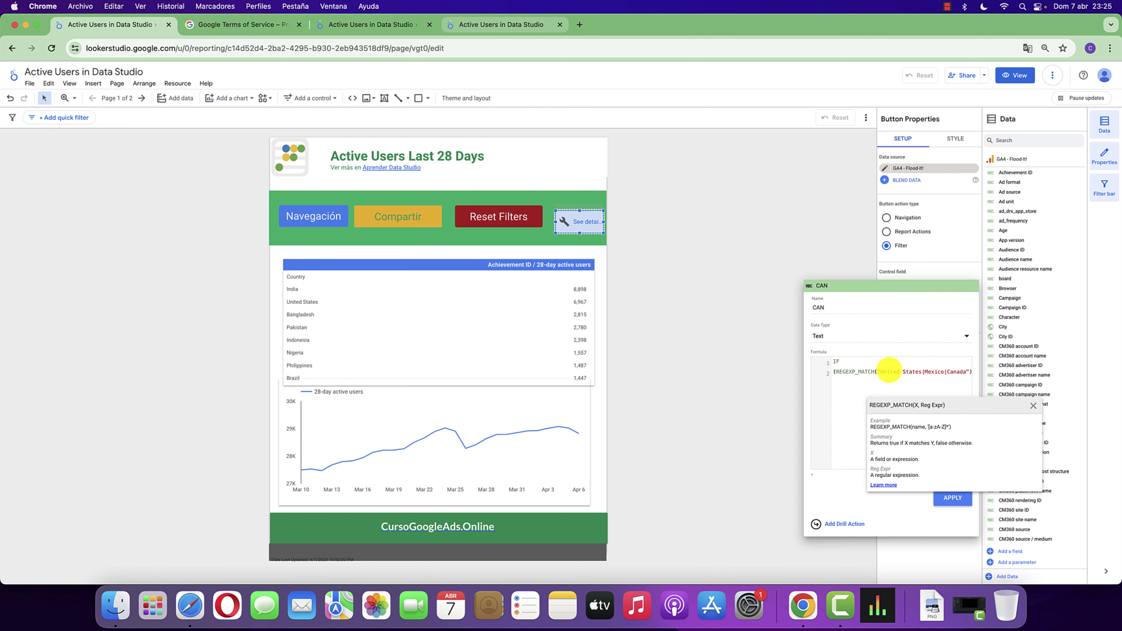
key(Right)
text(()
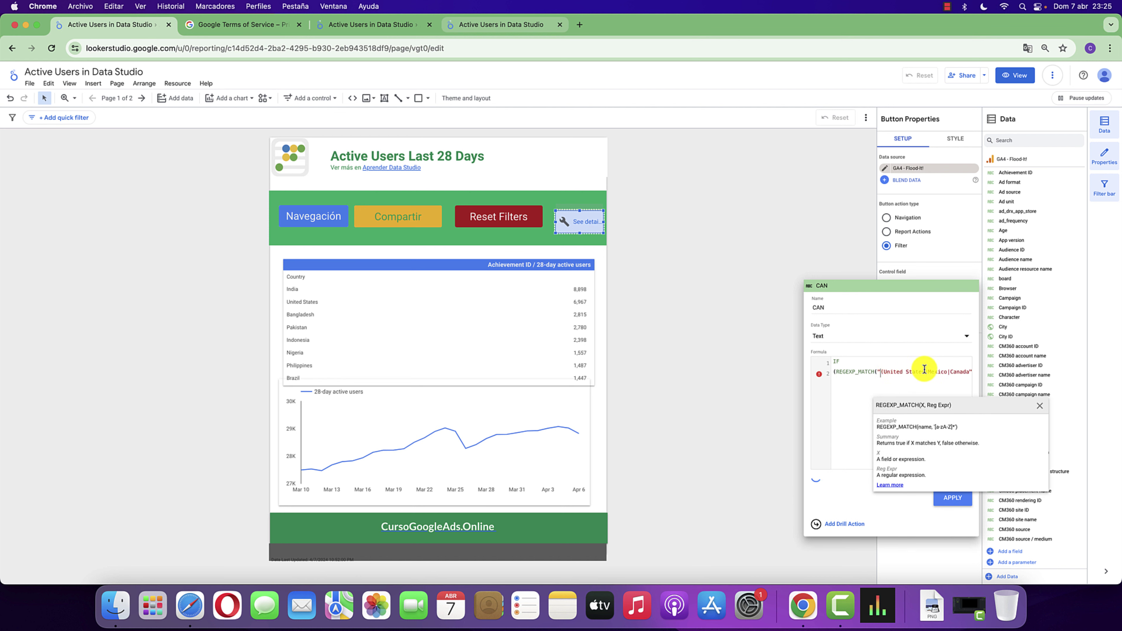
Close the match with a parenthesis, append ,true,false, and add an end line
scroll(928, 374, right, 2)
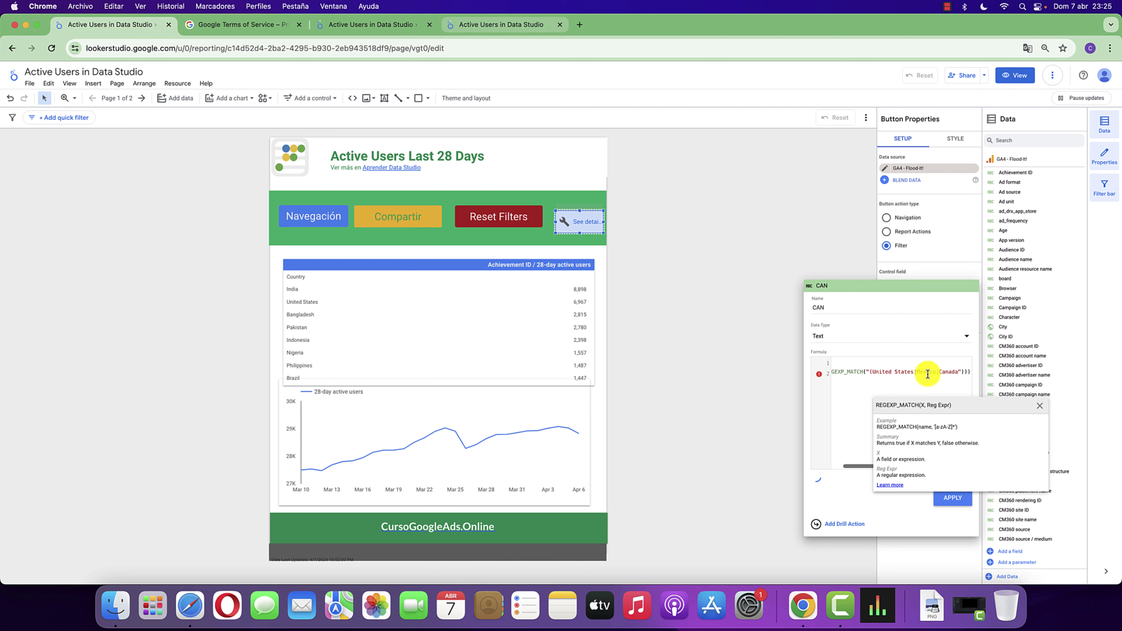
click(966, 372)
text())
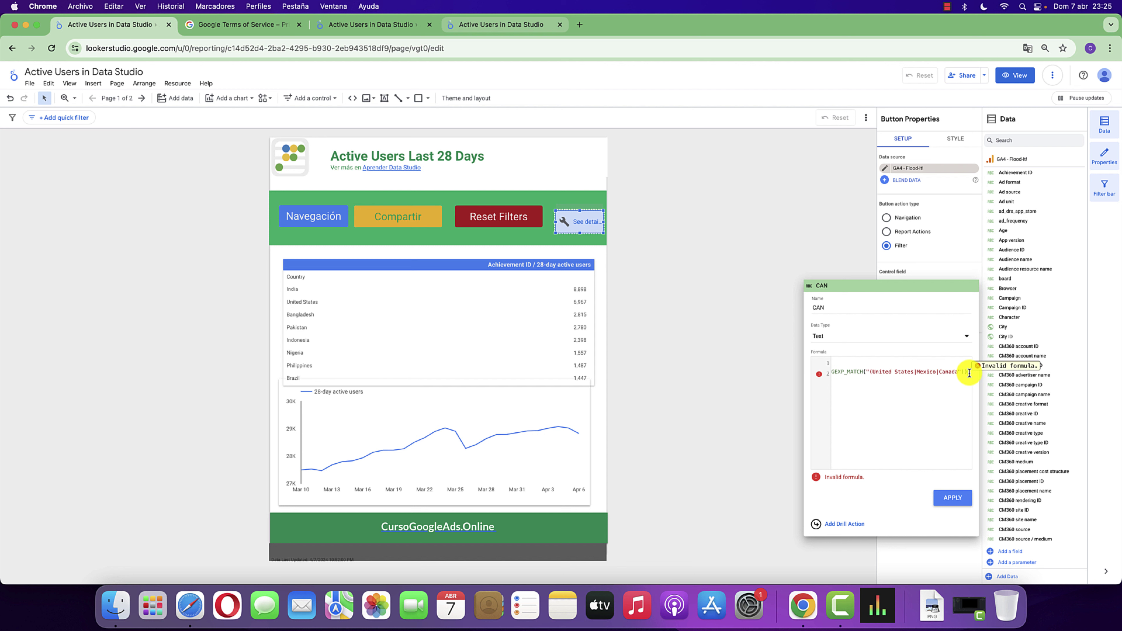
key(Return)
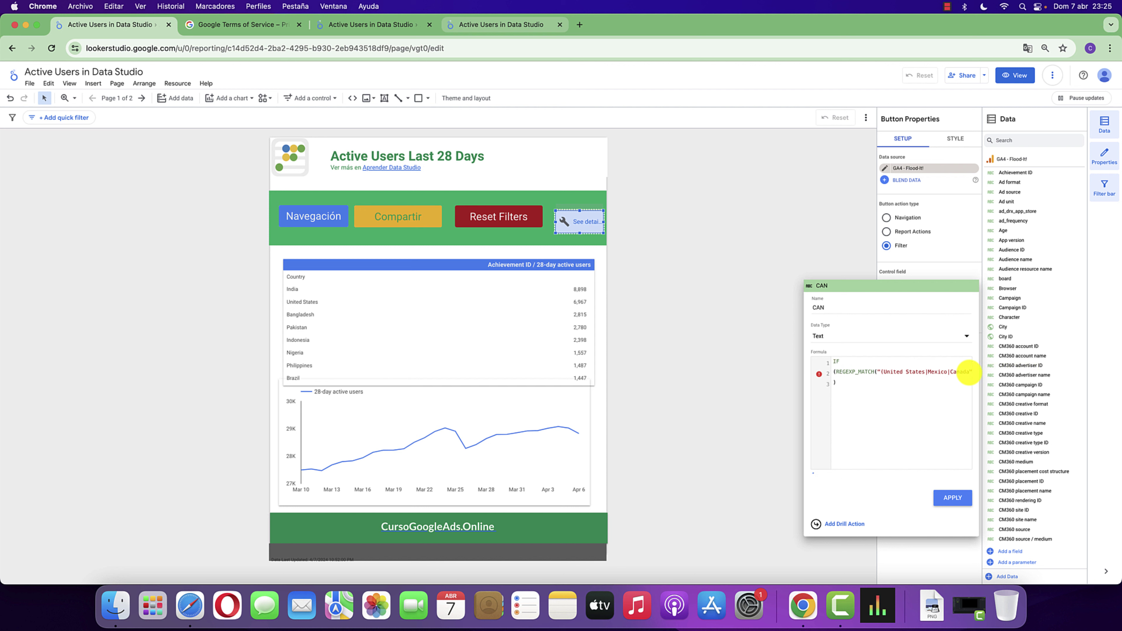
key(BackSpace)
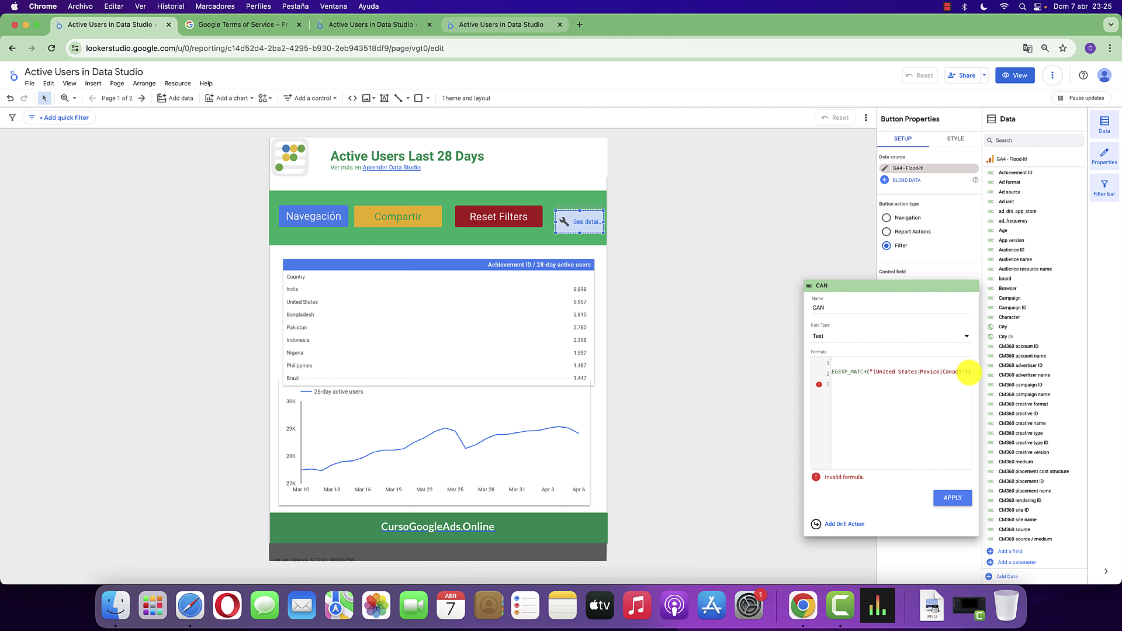
text(,)
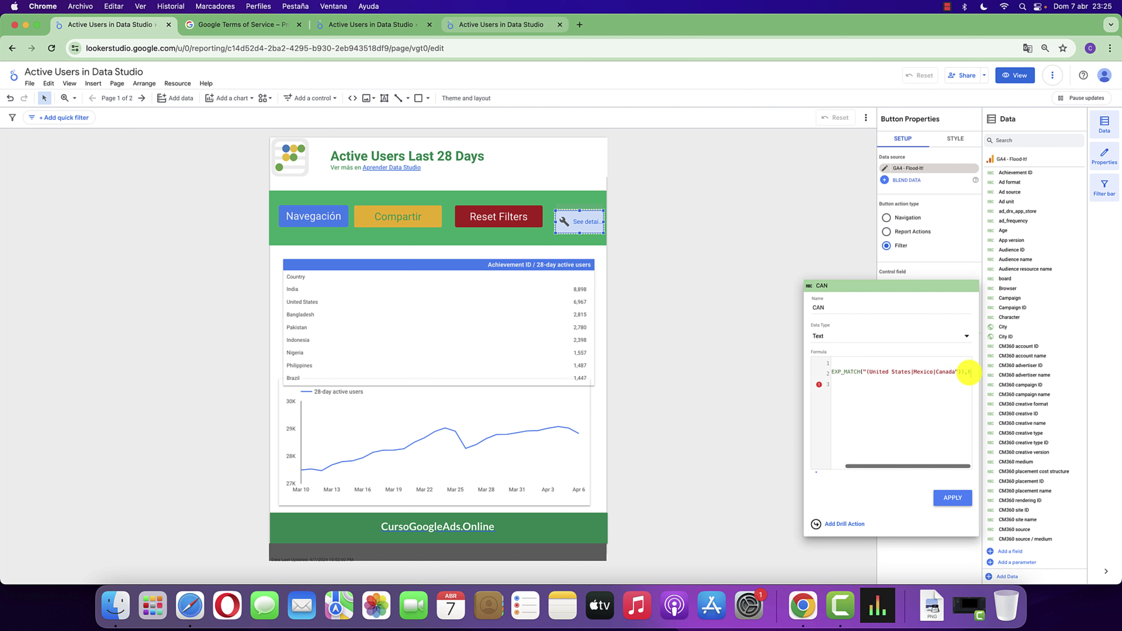
text(true,fal)
text(se)
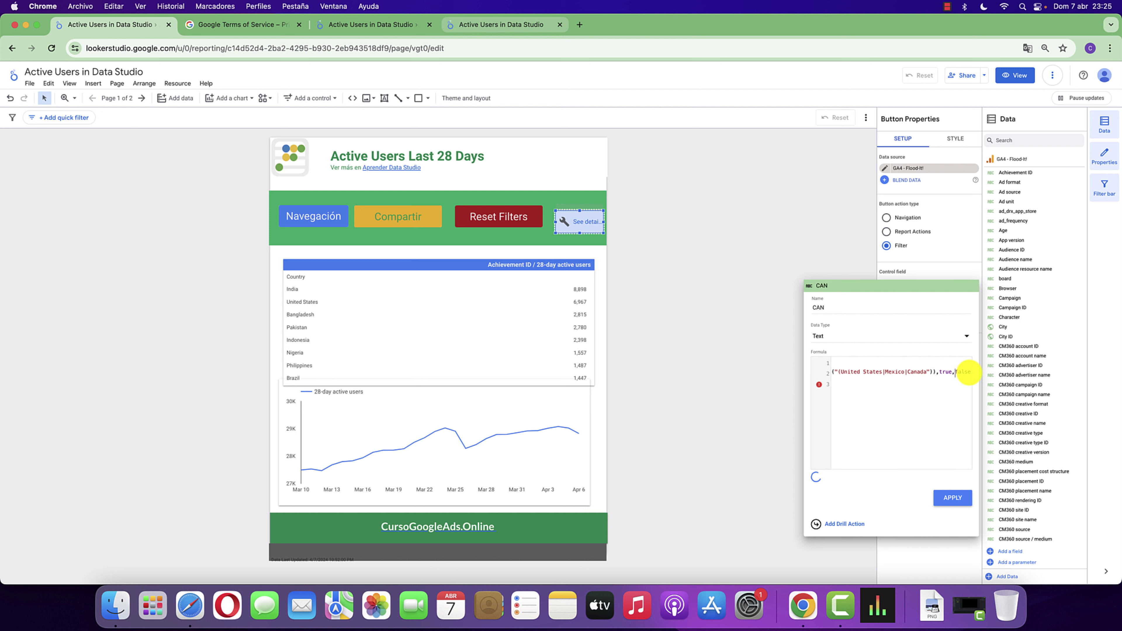
key(BackSpace)
key(Down)
key(BackSpace)
text(end)
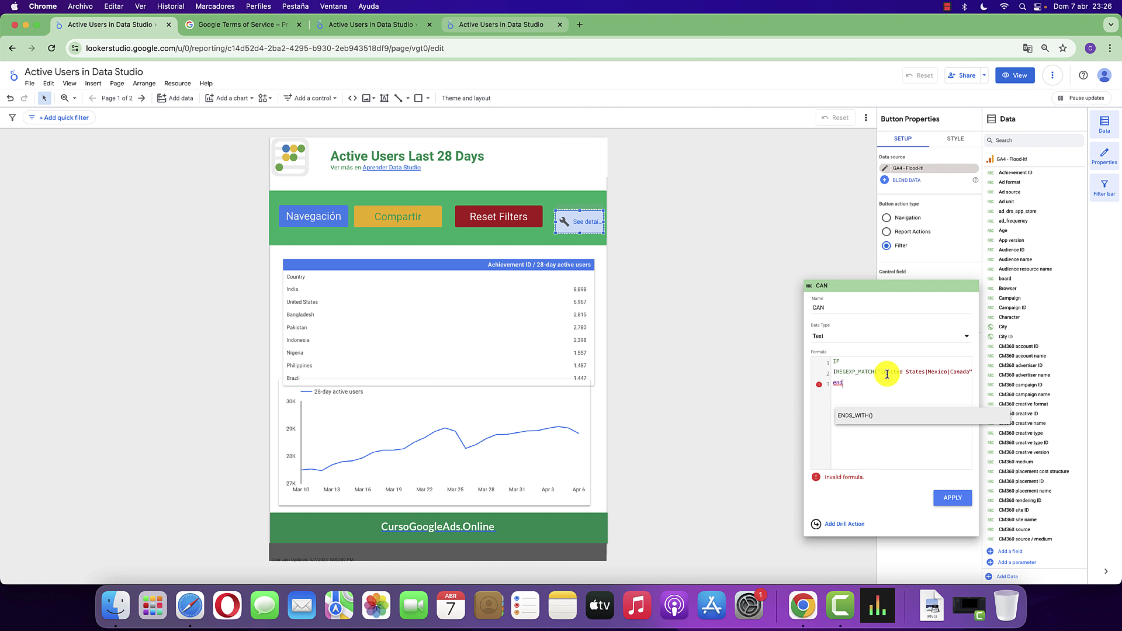
Insert Country, as REGEXP_MATCH's first argument, keeping the quote before the country list
click(877, 372)
text(co)
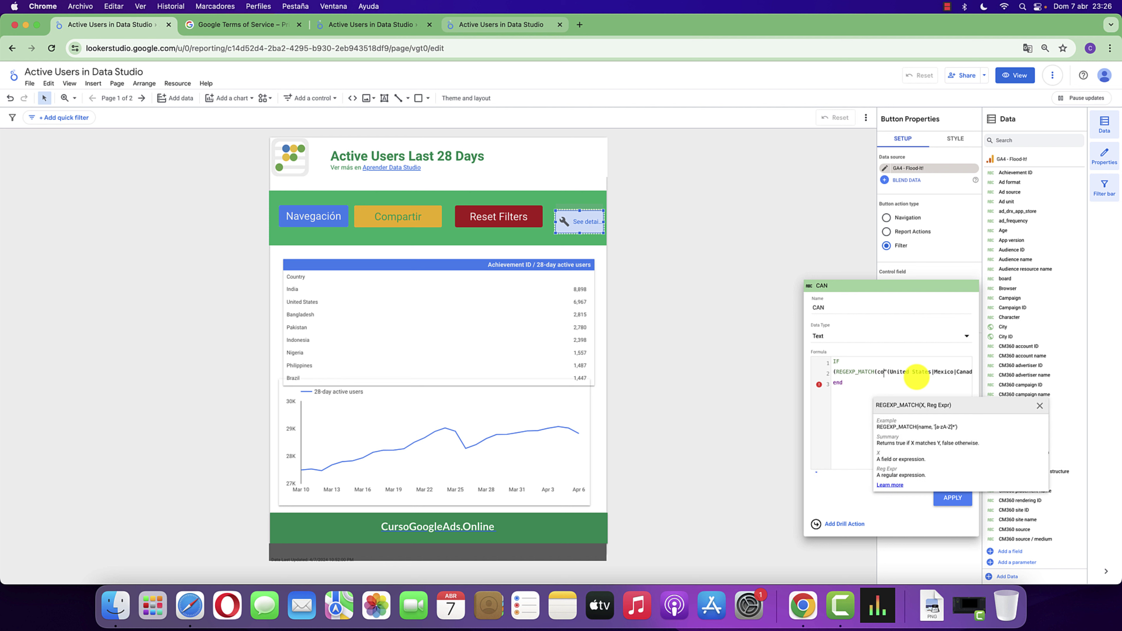
text(Country,)
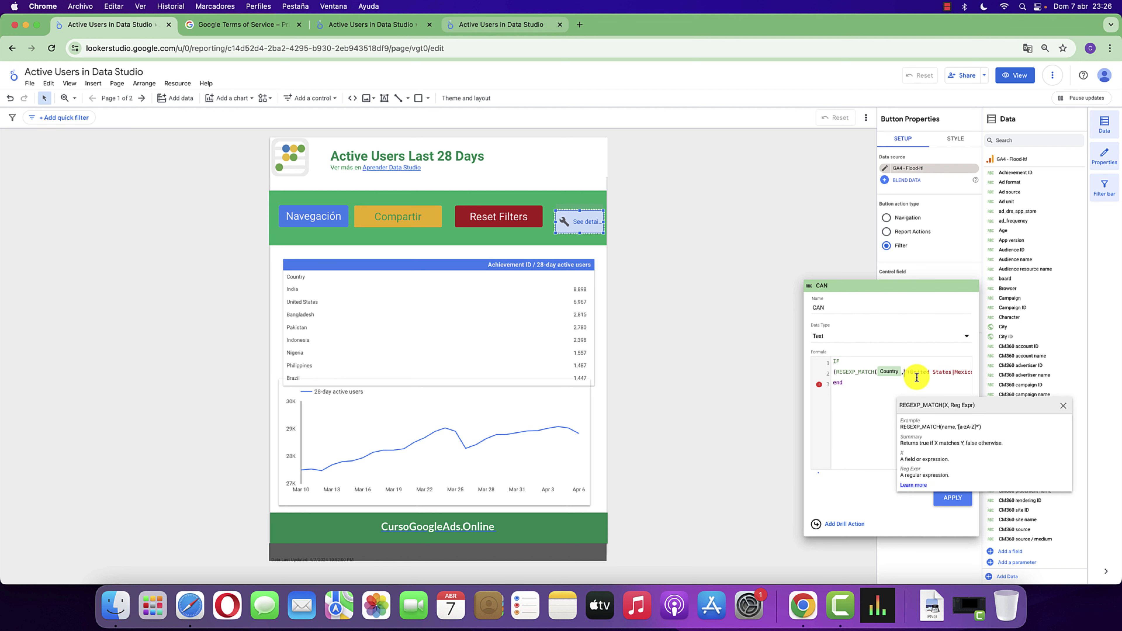
scroll(918, 377, right, 1)
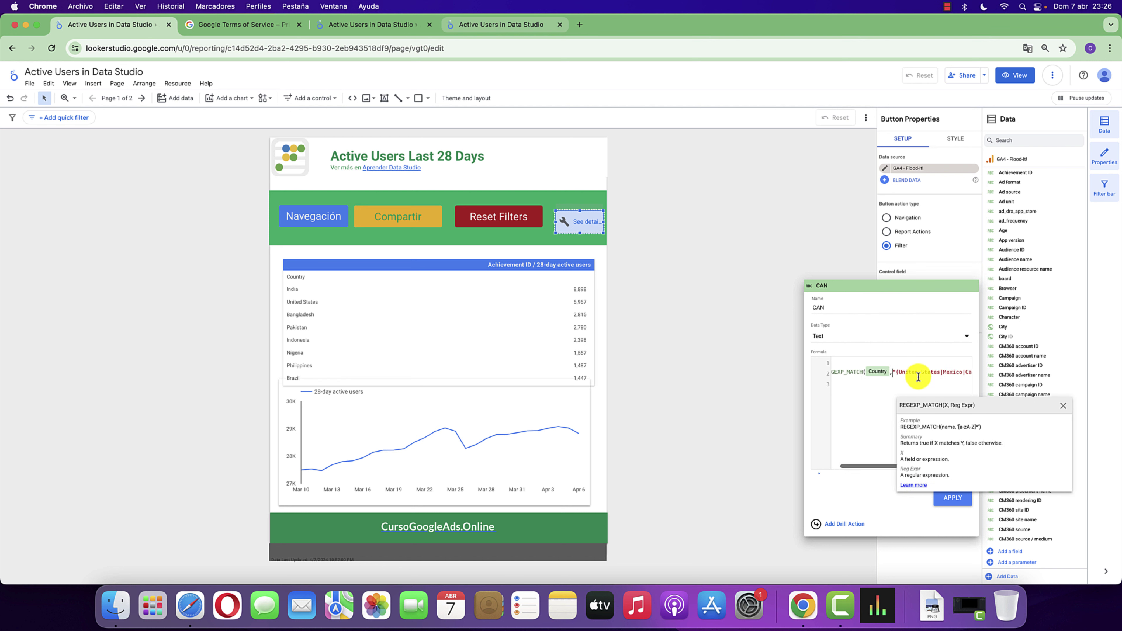
scroll(919, 377, left, 1)
text(end)
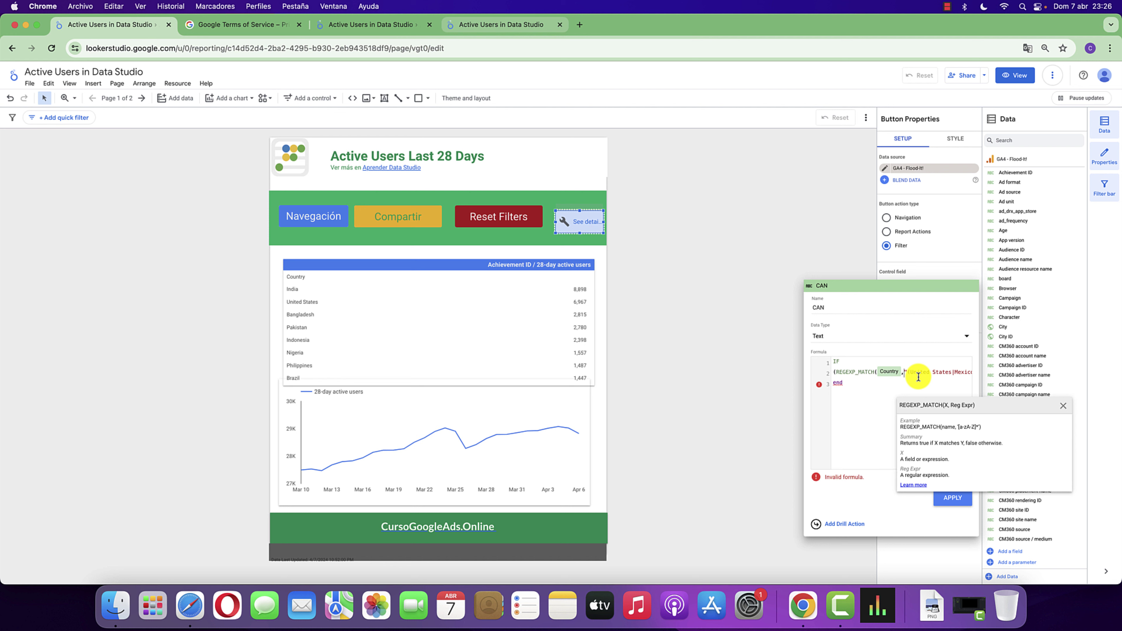
key(BackSpace)
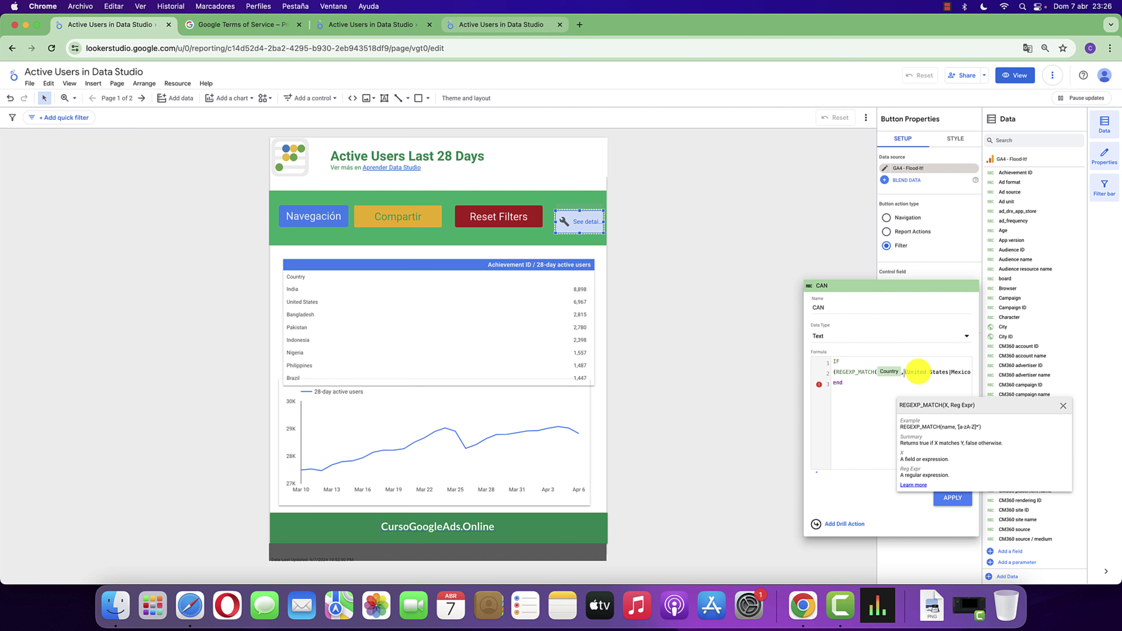
key(ctrl+z)
Add the missing closing parenthesis after false and delete the leftover end line
scroll(917, 372, right, 3)
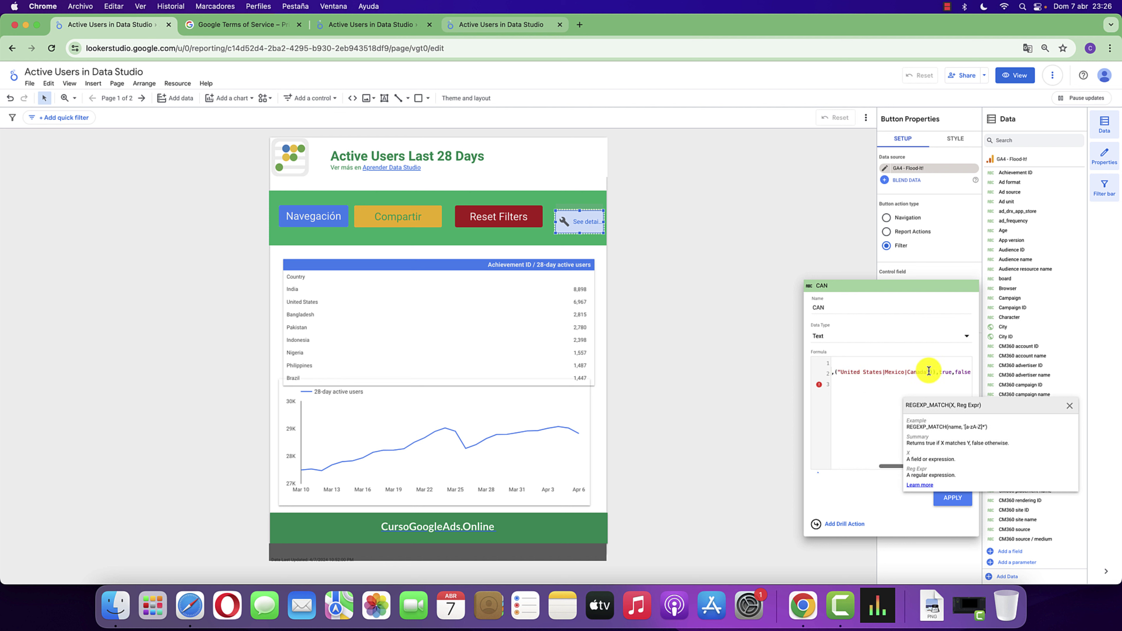
text())
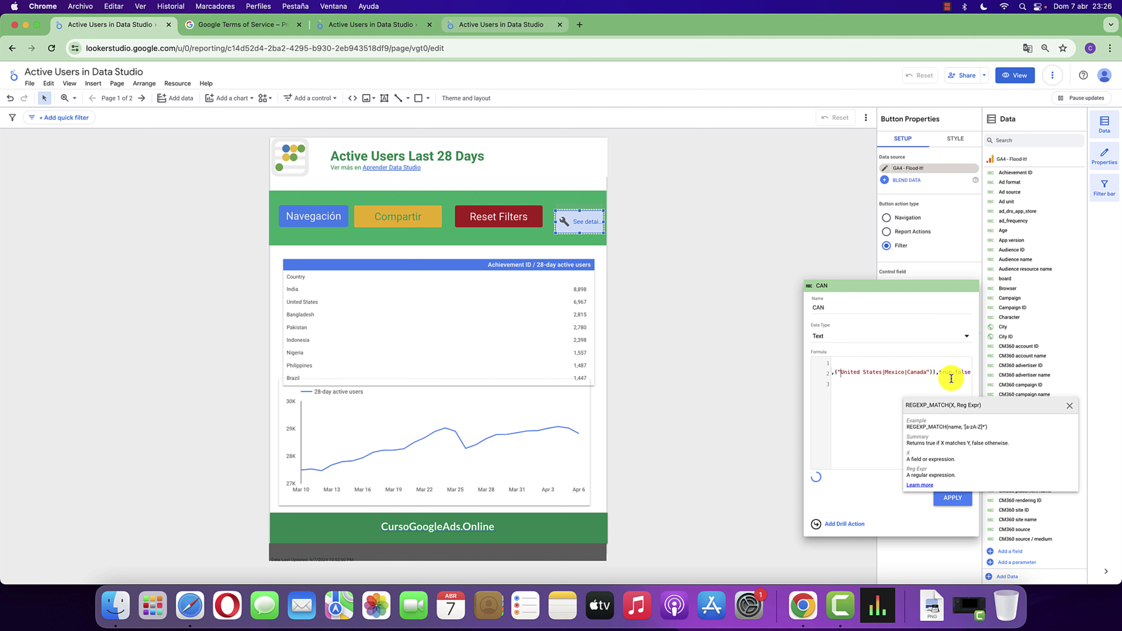
scroll(879, 381, left, 5)
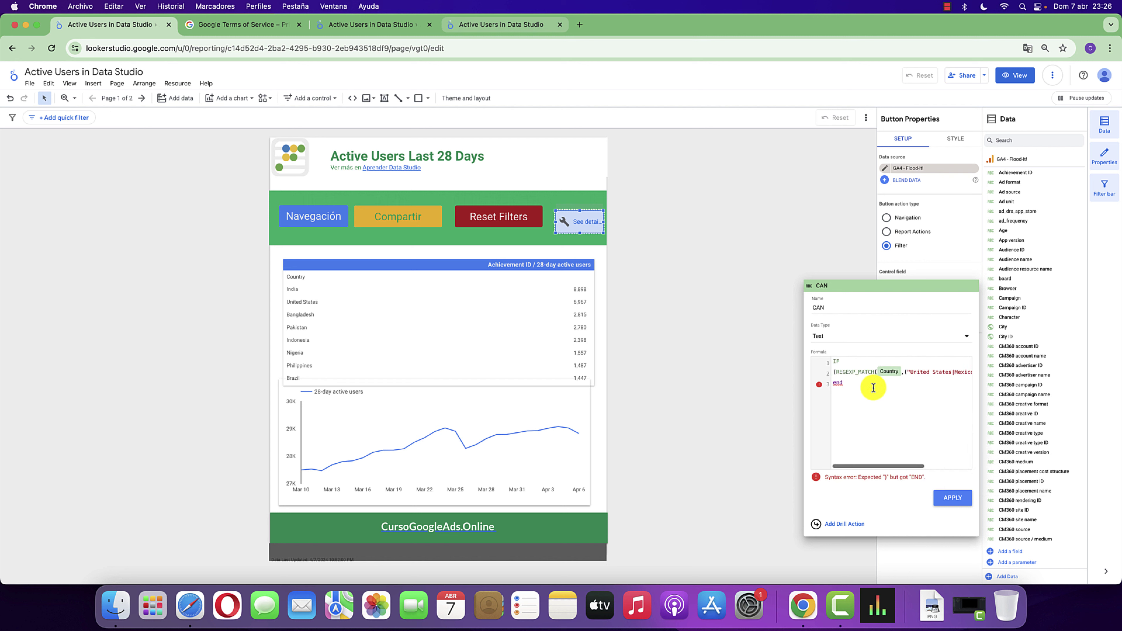
scroll(888, 384, left, 3)
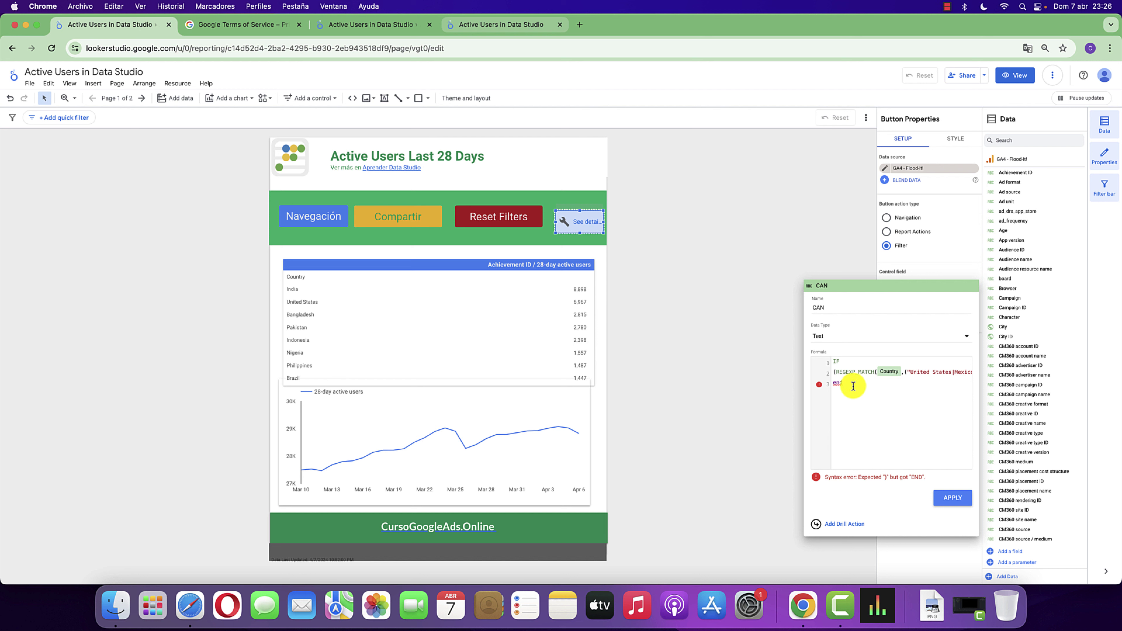
scroll(853, 386, right, 3)
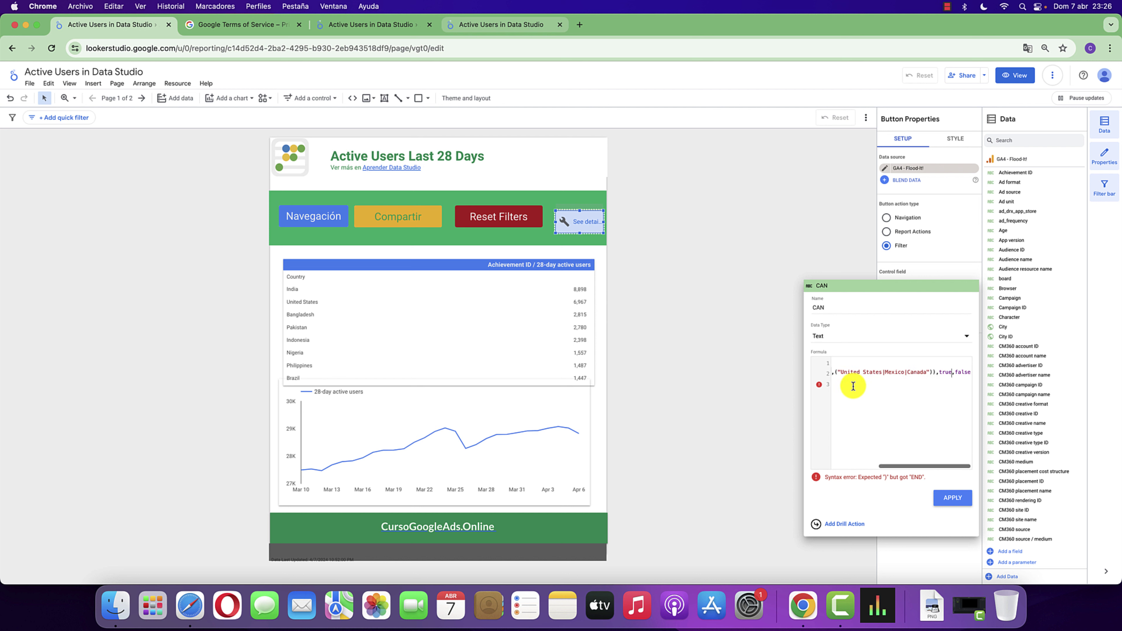
click(967, 372)
text())
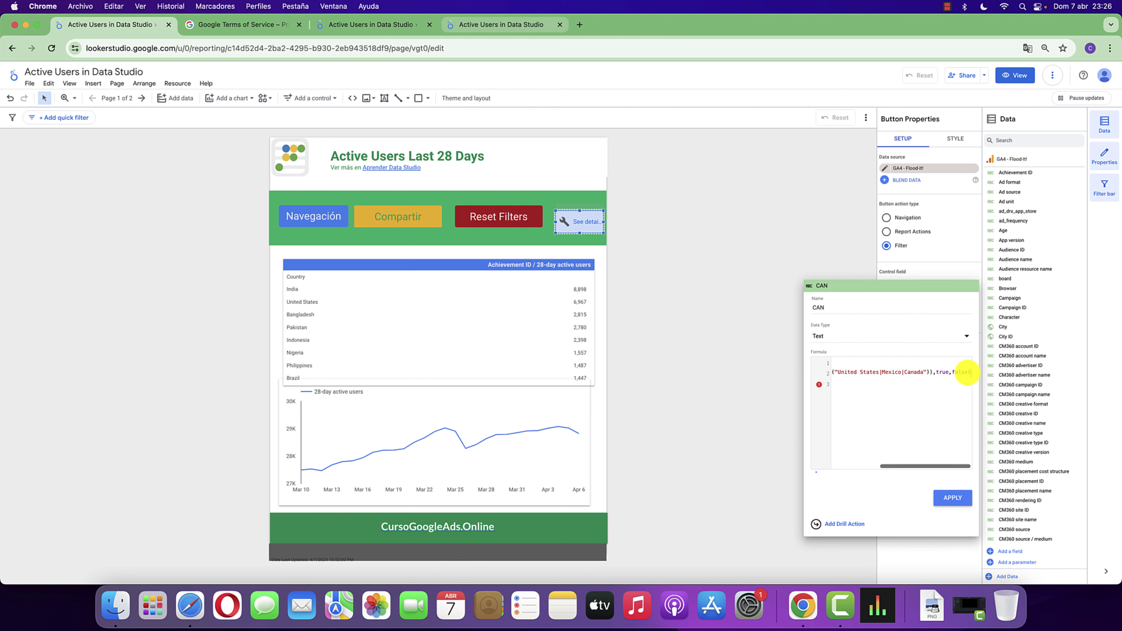
click(847, 400)
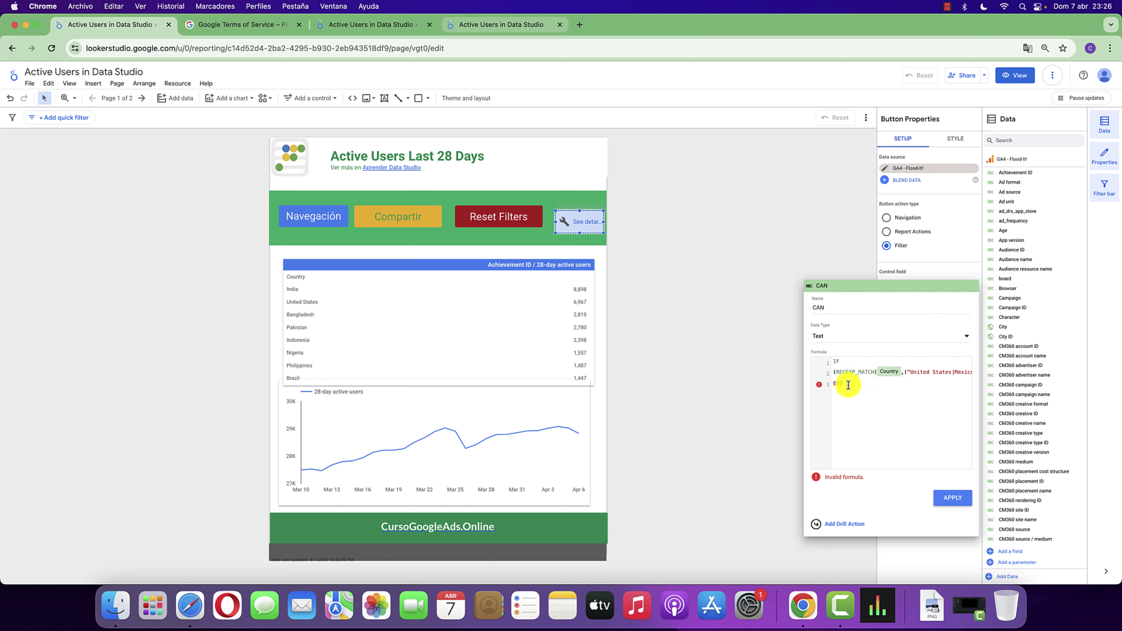
click(848, 384)
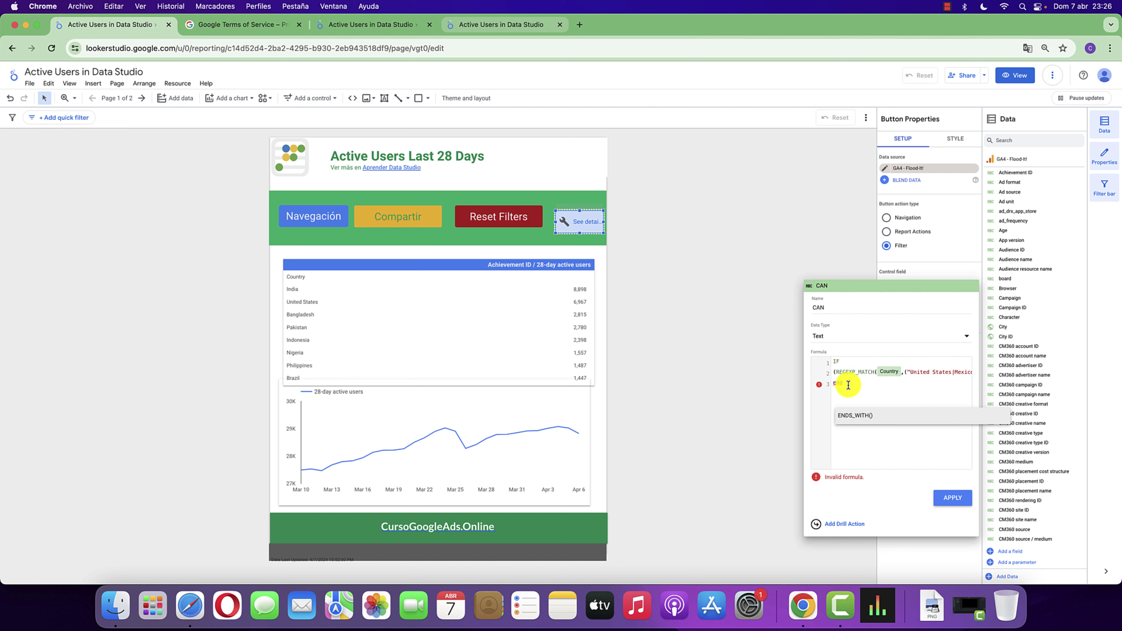
key(BackSpace)
key(BackSpace)
key(BackSpace)
key(BackSpace)
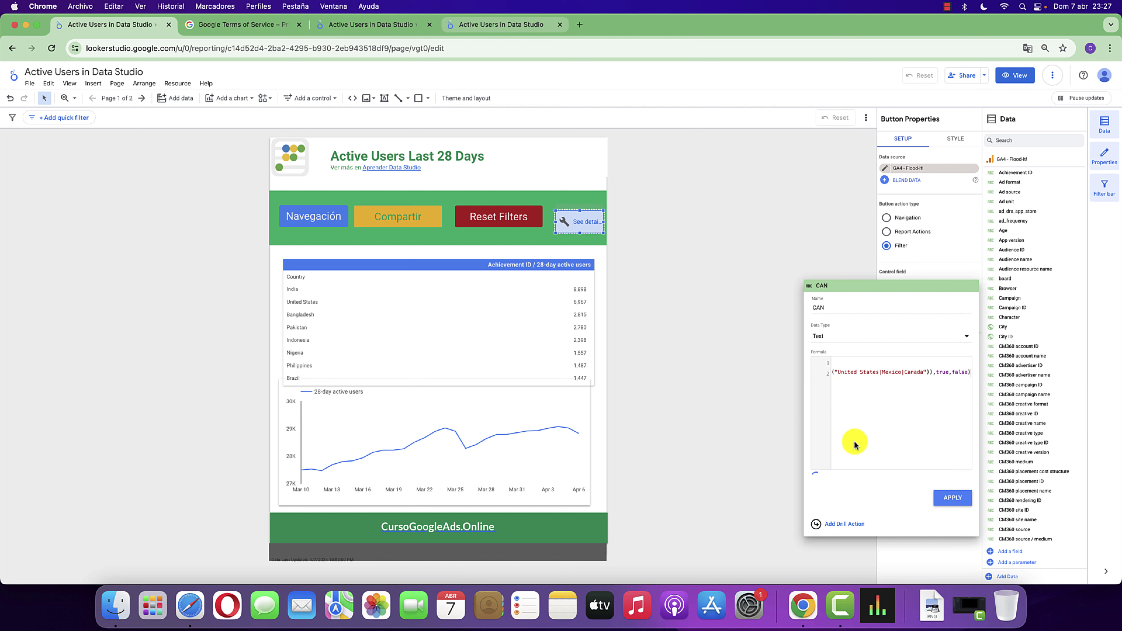
Apply the CAN field, then in viewer preview press Filtro to show only United States, Mexico and Canada
click(955, 498)
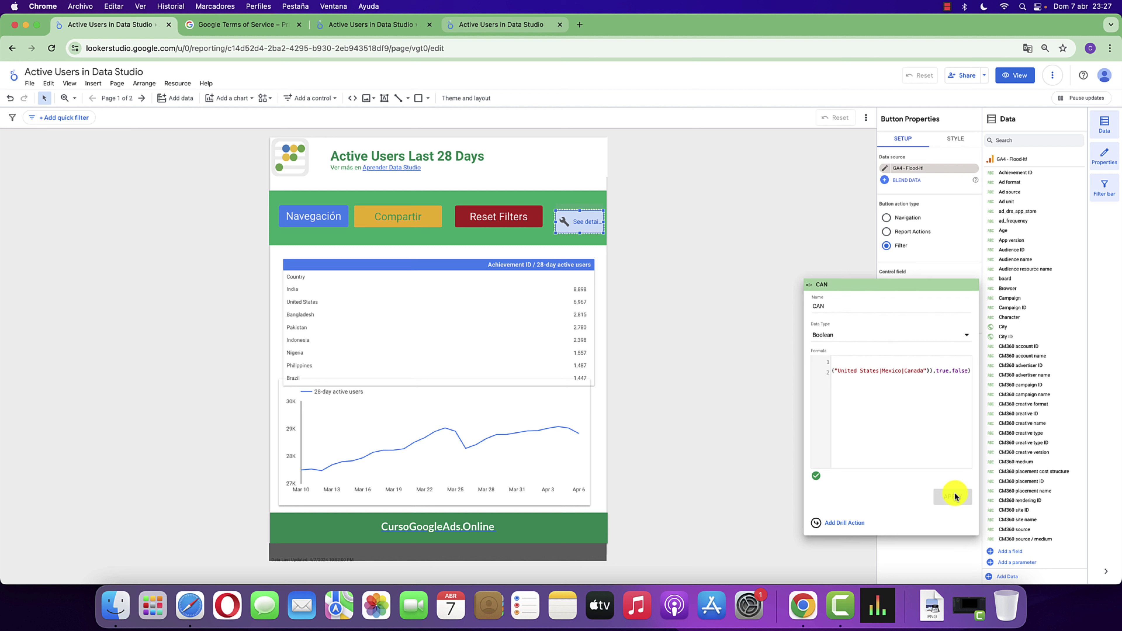
text(Filtro)
click(728, 357)
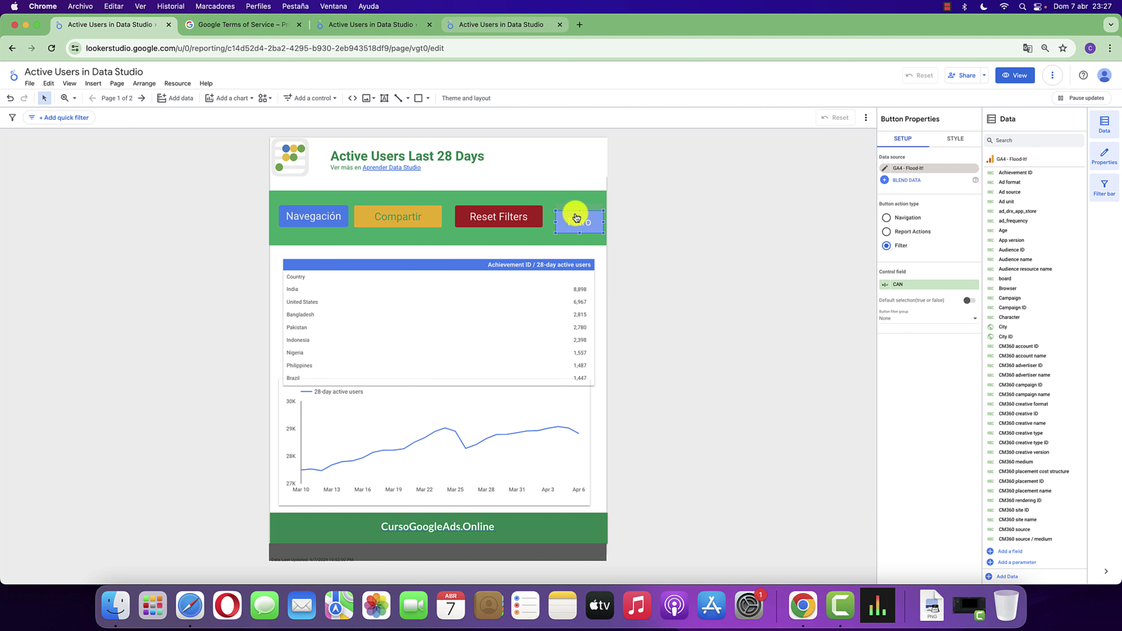
click(1016, 75)
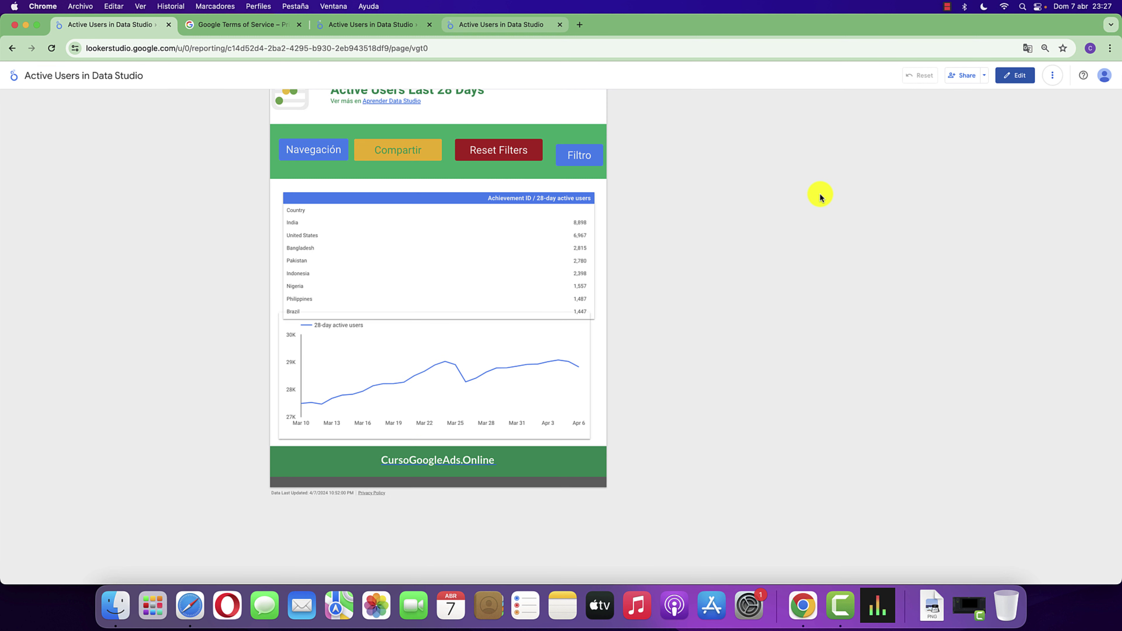
click(707, 157)
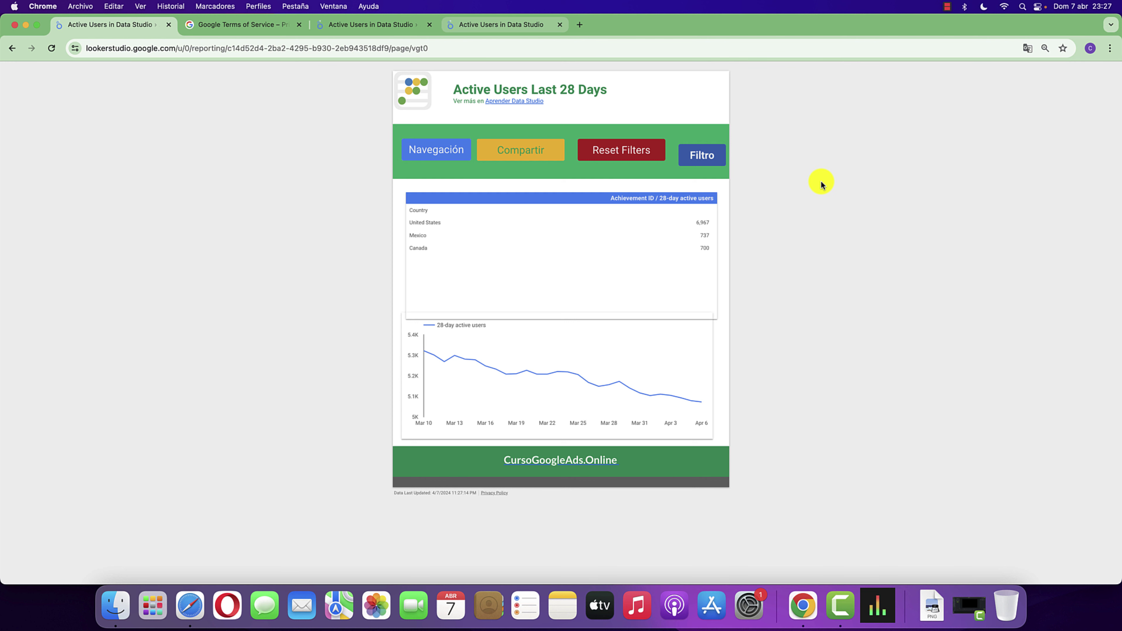
Switch the report back to edit mode and inspect the Filtro button's properties
click(1009, 79)
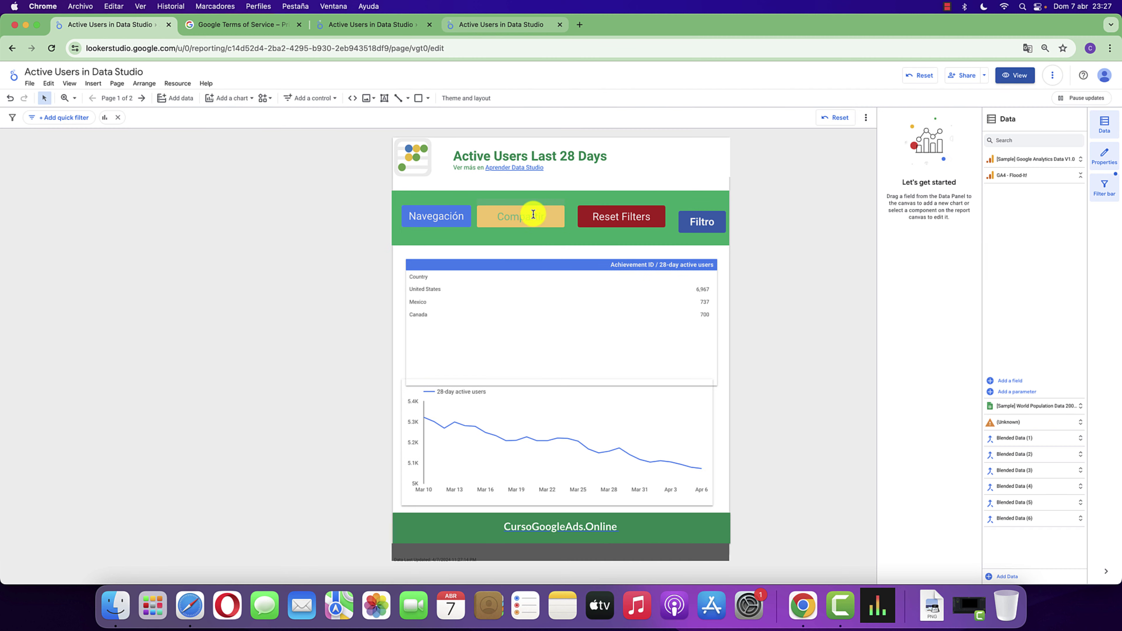
click(578, 221)
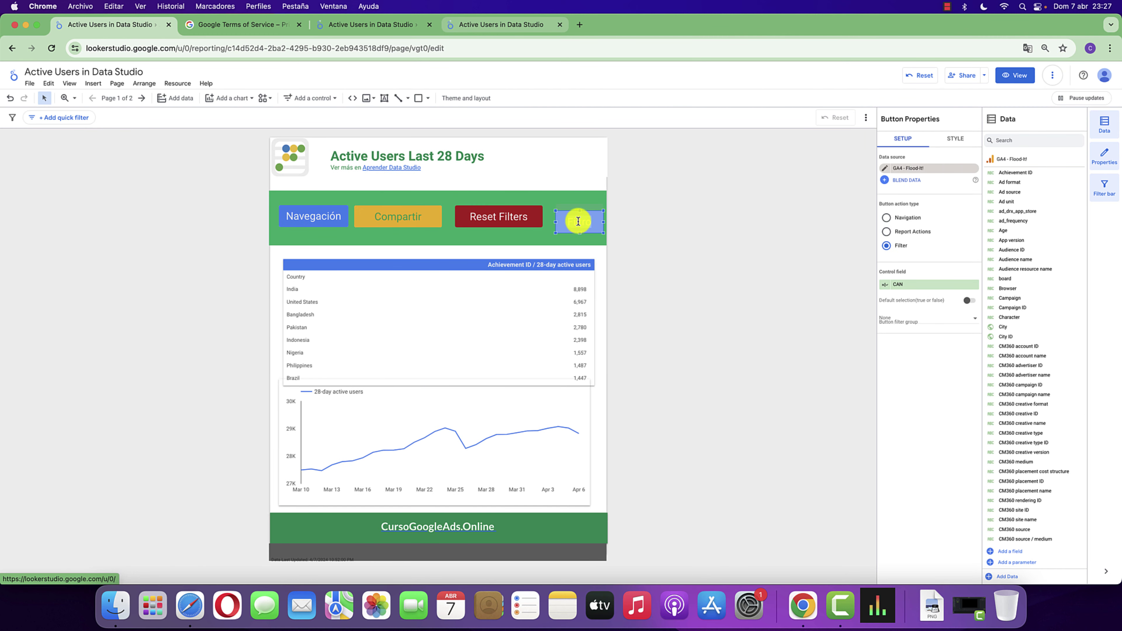
text(Pareto /)
click(701, 205)
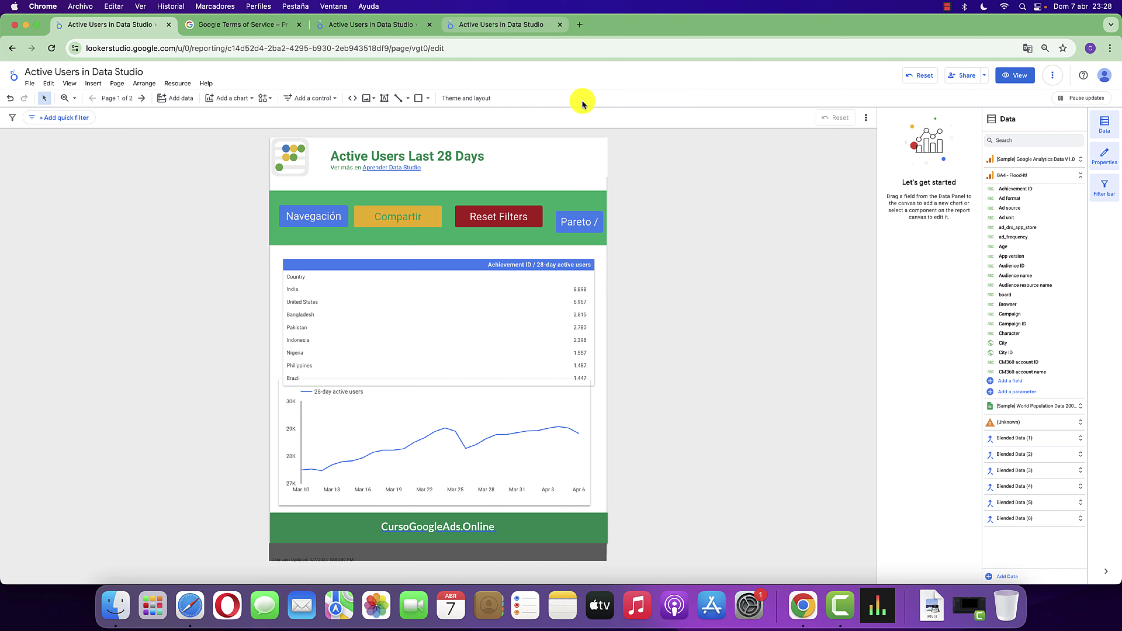
click(947, 6)
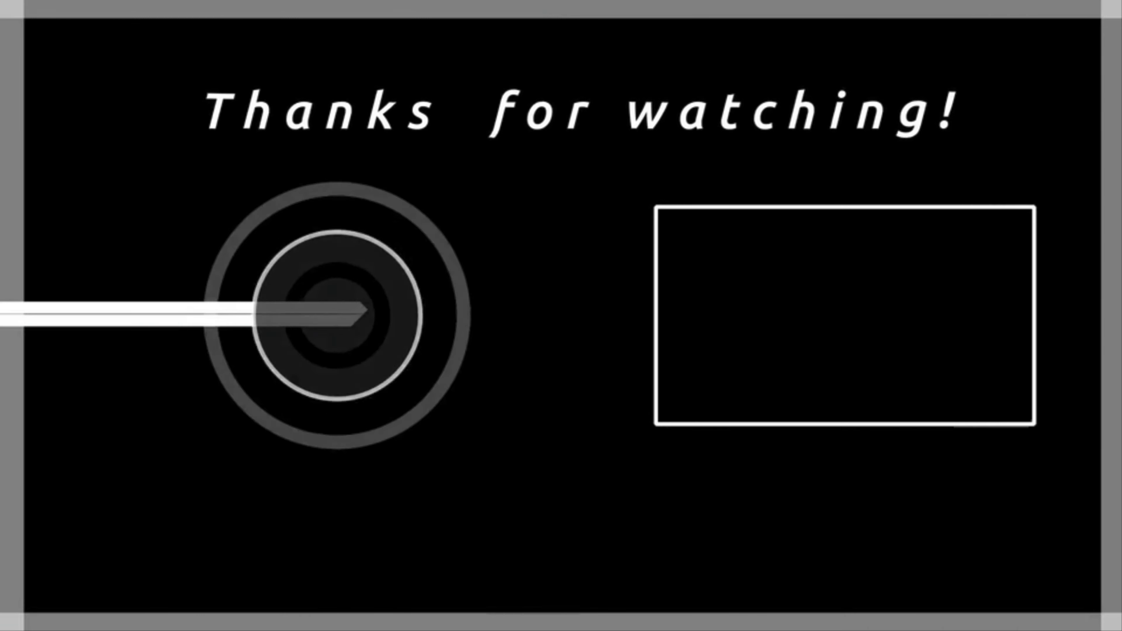